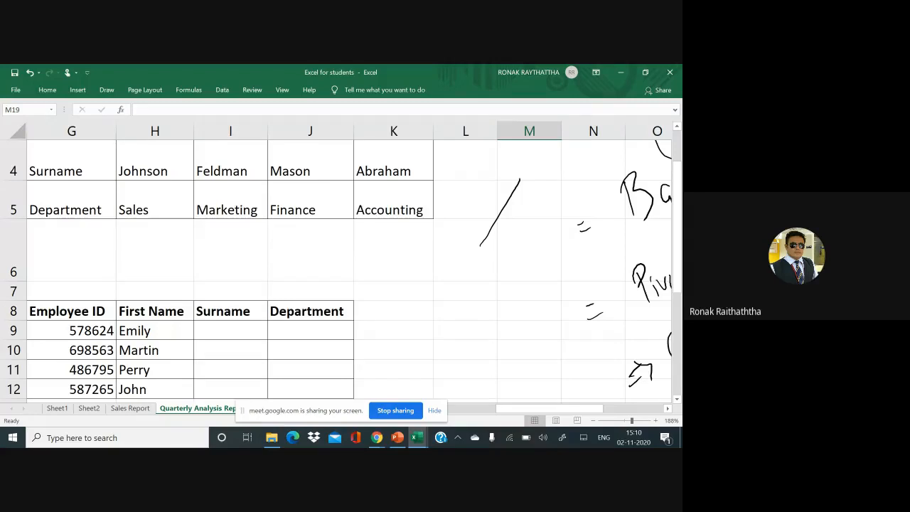
Handwrite a circled "Basic", then "Charts" and "Pivot chart table" in ink beside the employee tables, across columns K to M
mouse_move(402, 279)
left_mouse_down()
mouse_move(410, 297)
mouse_move(458, 277)
mouse_move(427, 258)
mouse_move(434, 310)
mouse_move(467, 251)
left_mouse_up()
mouse_move(432, 334)
left_mouse_down()
mouse_move(455, 343)
mouse_move(491, 301)
mouse_move(500, 310)
left_mouse_up()
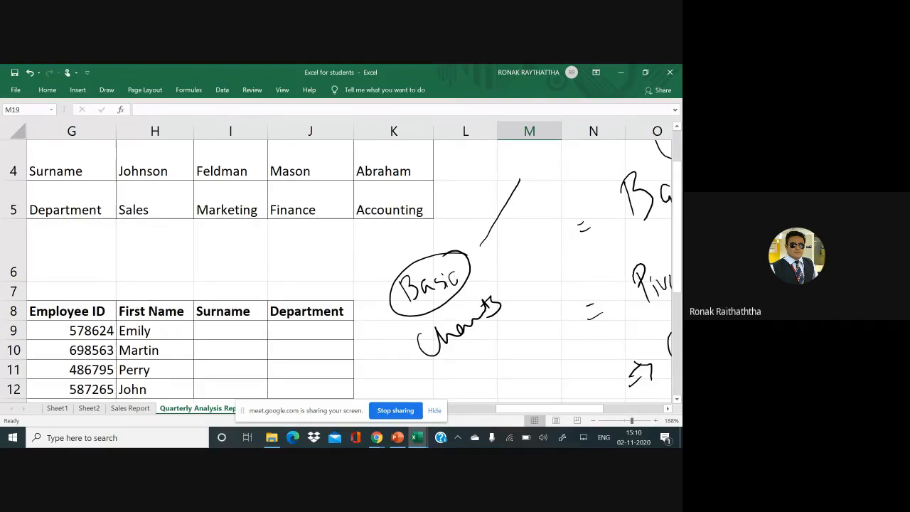
mouse_move(451, 369)
left_mouse_down()
mouse_move(466, 388)
mouse_move(545, 317)
mouse_move(551, 337)
left_mouse_up()
left_click_drag(503, 387, 545, 360)
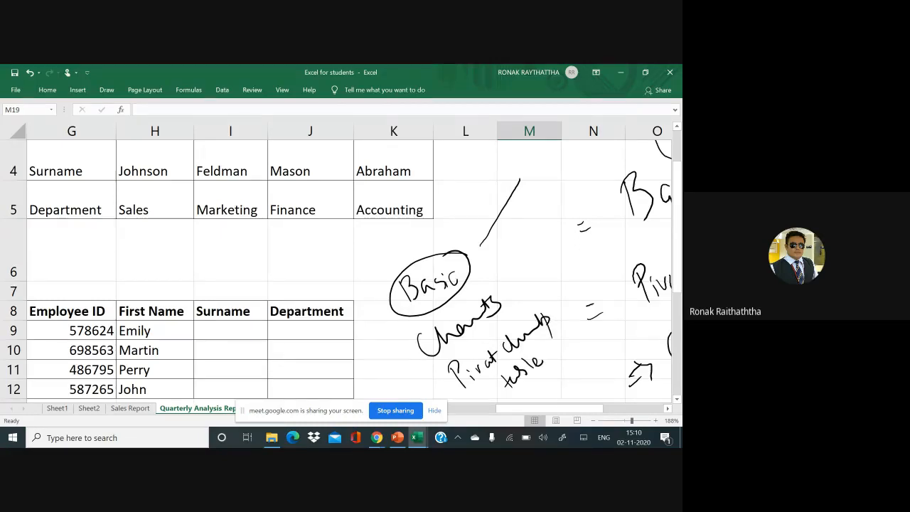
Handwrite "Dash" and "Condition functions" in ink below the pivot chart table note, around columns M to O
scroll(342, 270, "down", 2)
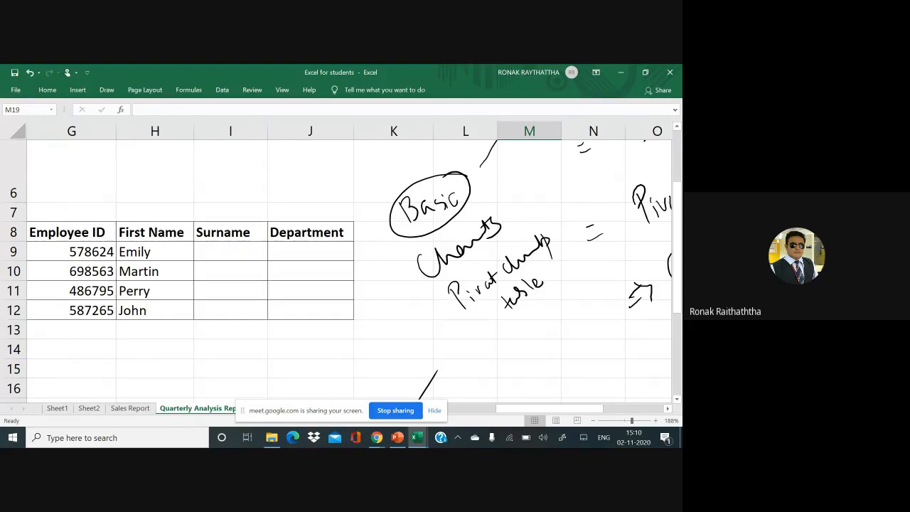
left_click_drag(500, 345, 507, 360)
mouse_move(497, 348)
left_mouse_down()
mouse_move(507, 340)
mouse_move(507, 358)
left_mouse_up()
mouse_move(522, 342)
left_mouse_down()
mouse_move(522, 351)
mouse_move(532, 346)
left_mouse_up()
mouse_move(536, 328)
left_mouse_down()
mouse_move(543, 343)
mouse_move(557, 330)
left_mouse_up()
scroll(339, 271, "down", 3)
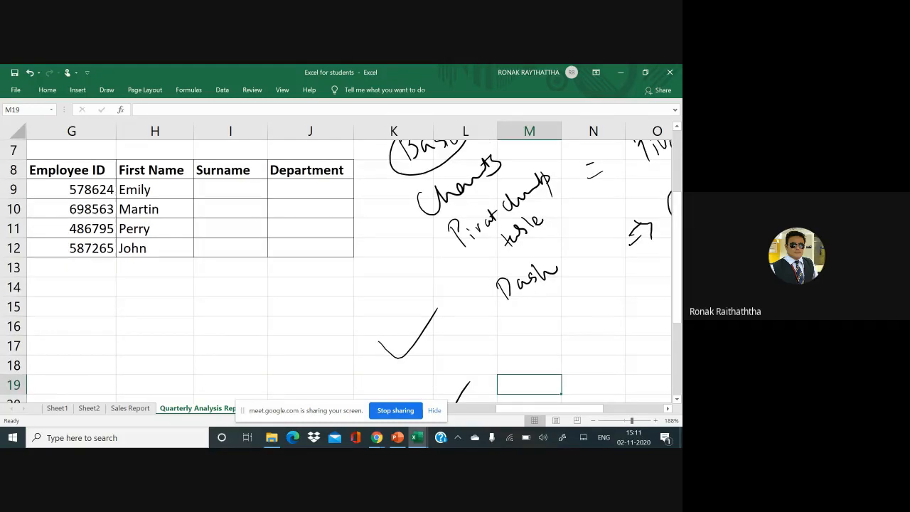
mouse_move(520, 327)
left_mouse_down()
mouse_move(522, 347)
mouse_move(555, 309)
mouse_move(575, 303)
mouse_move(573, 345)
mouse_move(592, 300)
mouse_move(628, 280)
left_mouse_up()
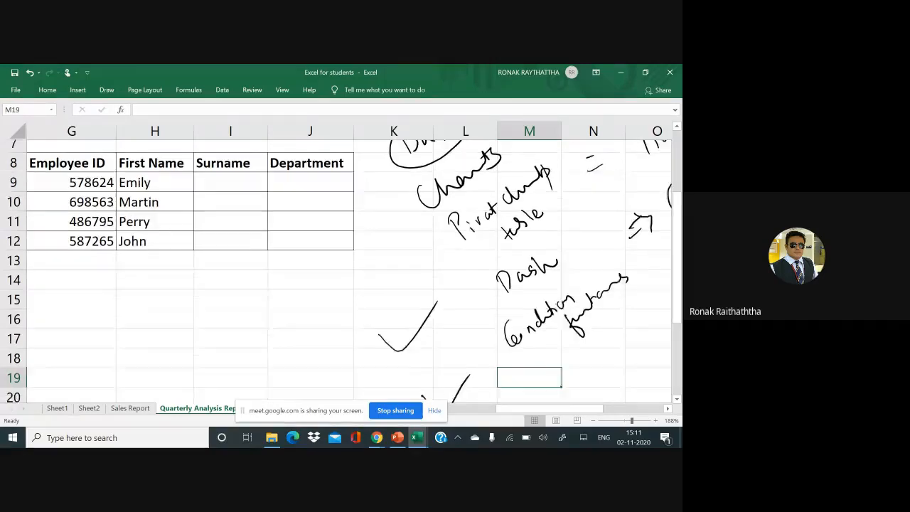
Handwrite "Vlookup" in ink above the tick mark in column K, around rows 13 to 15
mouse_move(337, 301)
left_mouse_down()
mouse_move(356, 293)
mouse_move(362, 311)
left_mouse_up()
left_click_drag(368, 297, 404, 279)
mouse_move(405, 270)
left_mouse_down()
mouse_move(413, 291)
mouse_move(409, 277)
left_mouse_up()
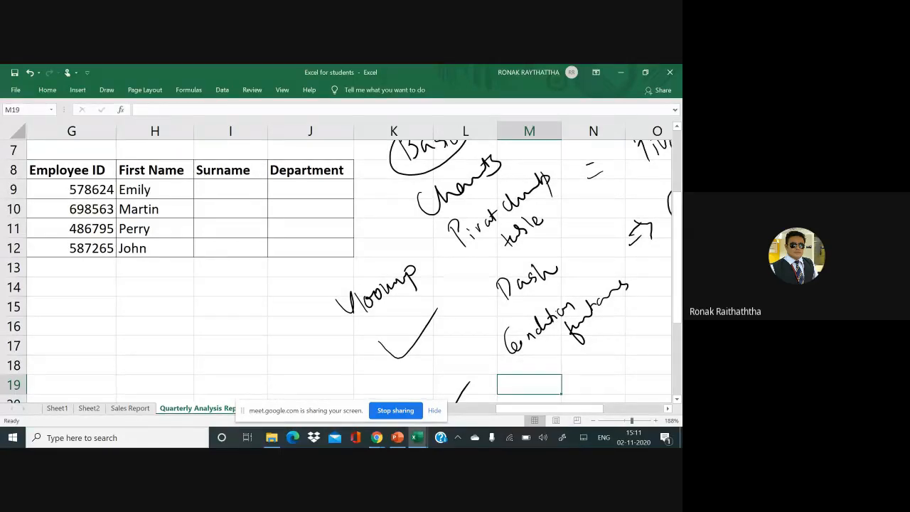
scroll(341, 270, "up", 1)
scroll(341, 270, "down", 1)
scroll(342, 270, "up", 1)
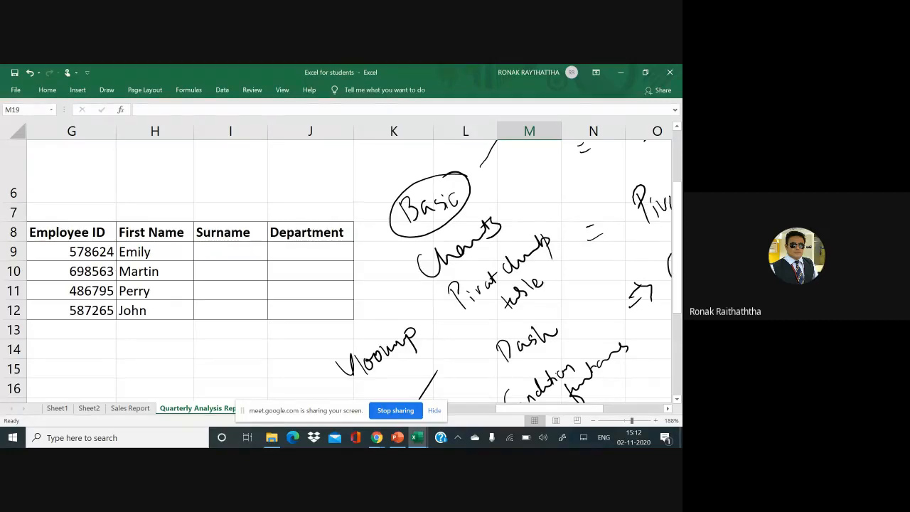
scroll(339, 272, "down", 1)
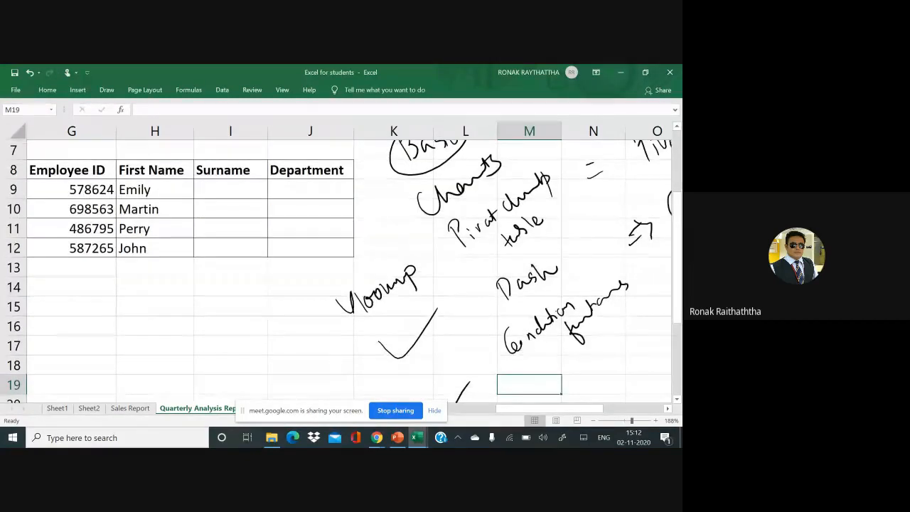
scroll(339, 272, "down", 1)
scroll(338, 272, "down", 1)
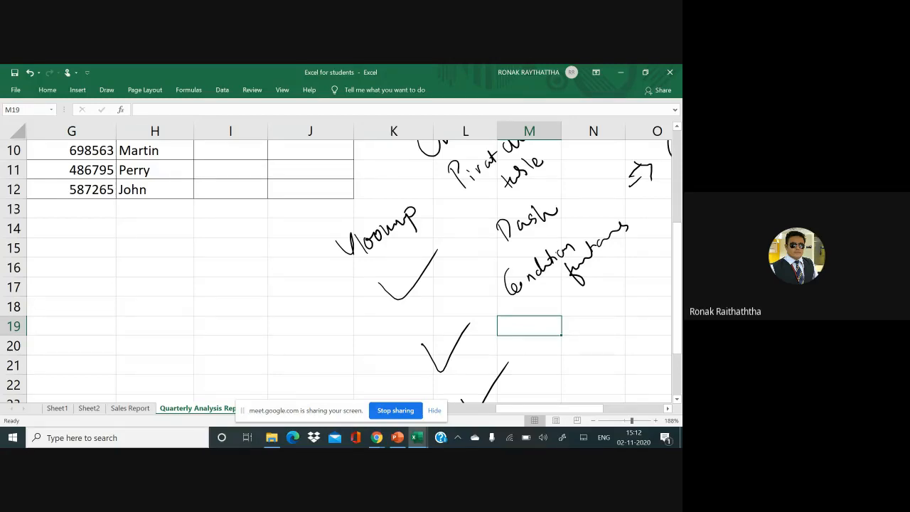
scroll(341, 270, "up", 2)
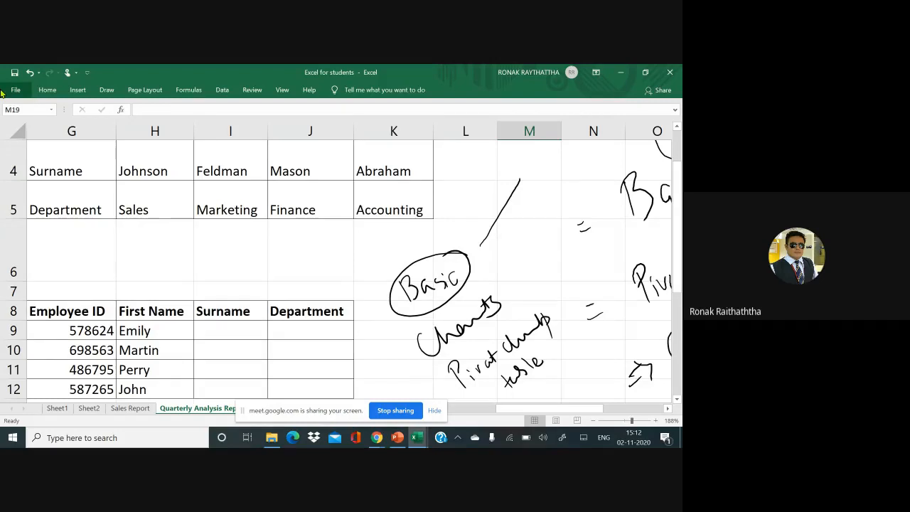
key("F1")
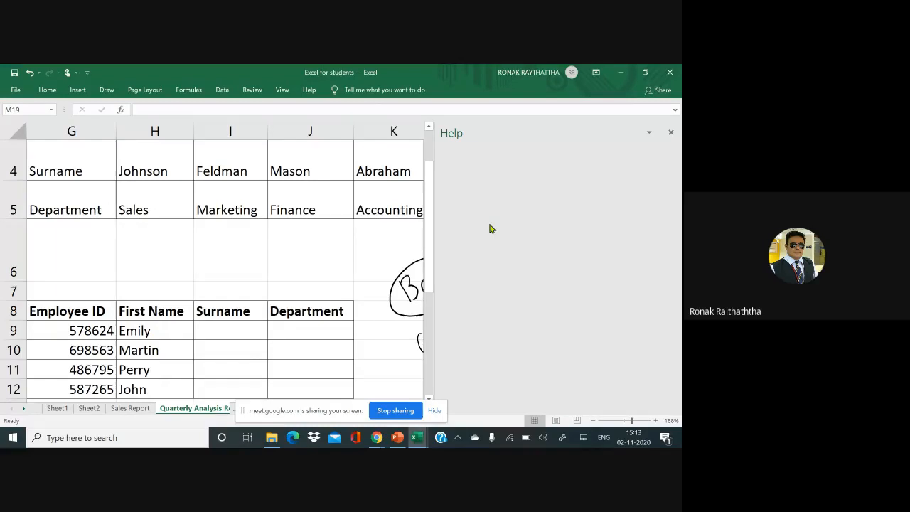
left_click(281, 276)
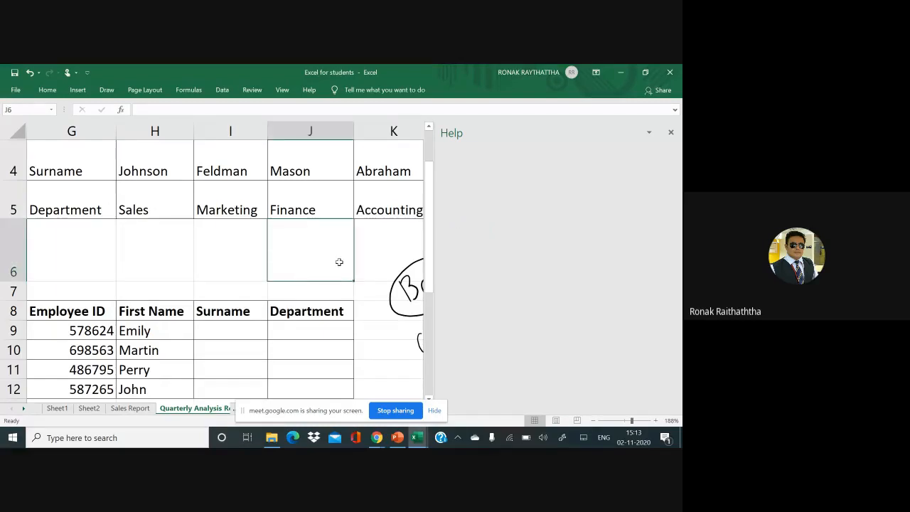
left_click(674, 133)
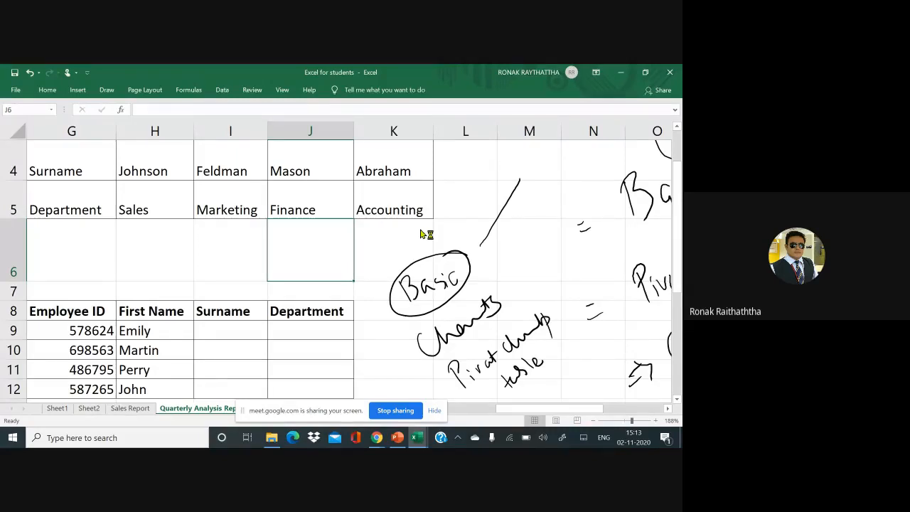
Handwrite "Statis", "Accounting" and "Finance" as a list in the empty area of columns K to M, from about row 29
scroll(423, 234, "down", 4)
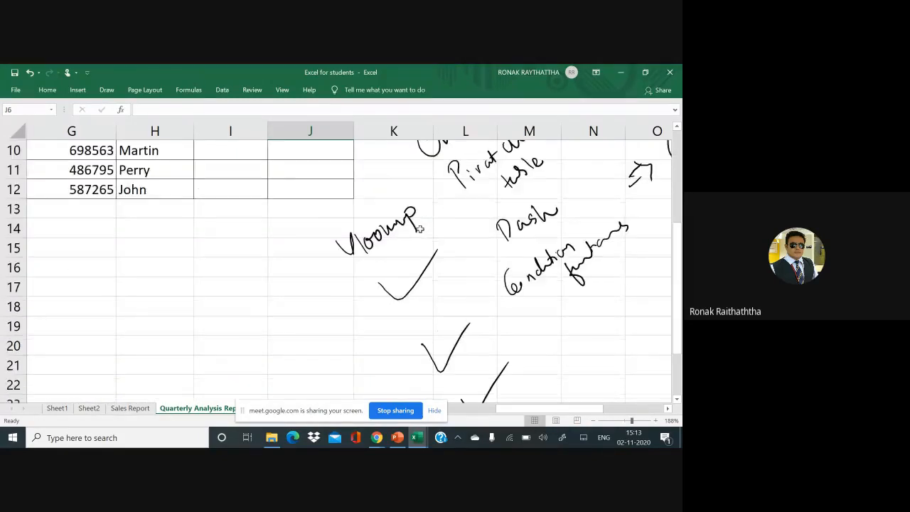
scroll(421, 232, "down", 3)
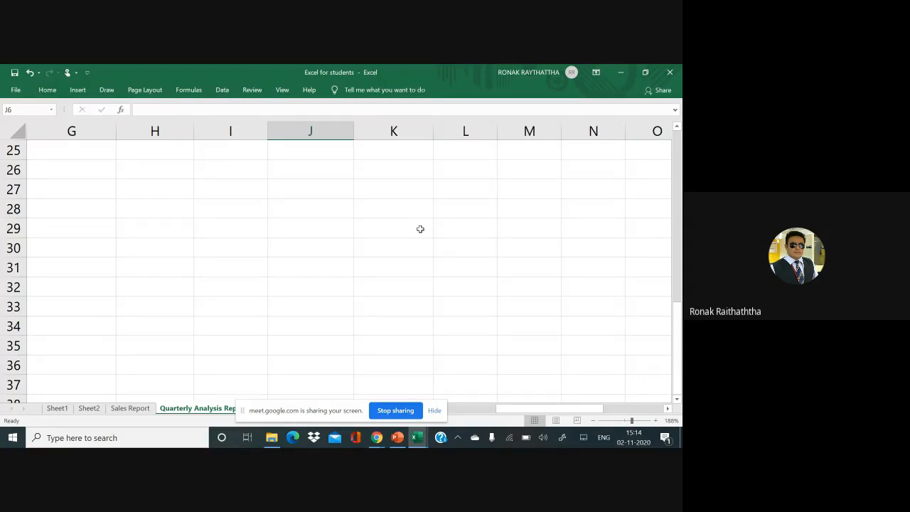
mouse_move(419, 237)
left_mouse_down()
mouse_move(411, 263)
mouse_move(444, 229)
mouse_move(451, 236)
left_mouse_up()
mouse_move(427, 286)
left_mouse_down()
mouse_move(420, 309)
mouse_move(441, 303)
mouse_move(473, 265)
mouse_move(500, 253)
mouse_move(502, 281)
left_mouse_up()
mouse_move(445, 333)
left_mouse_down()
mouse_move(458, 351)
mouse_move(514, 296)
left_mouse_up()
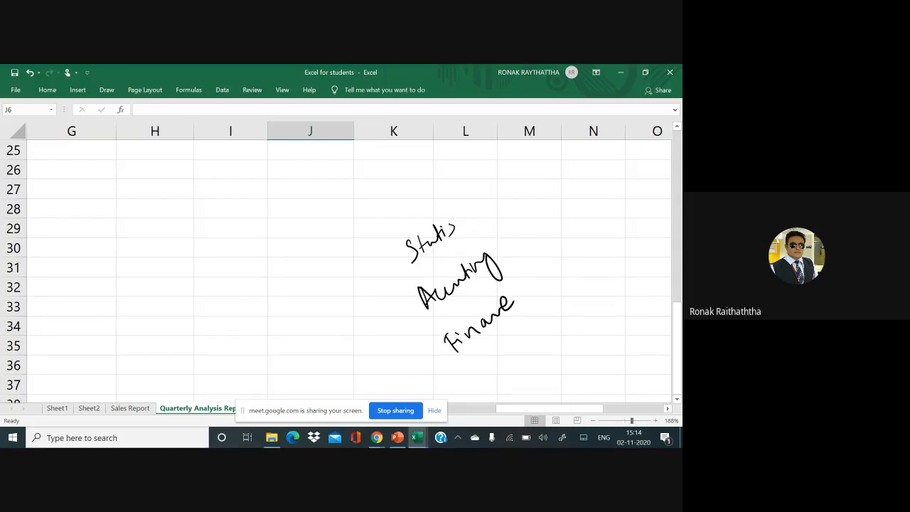
Extend the handwritten subject list below Finance with "Mathematic", "M" and "HRM"
scroll(341, 270, "down", 1)
mouse_move(466, 328)
left_mouse_down()
mouse_move(459, 348)
mouse_move(542, 279)
left_mouse_up()
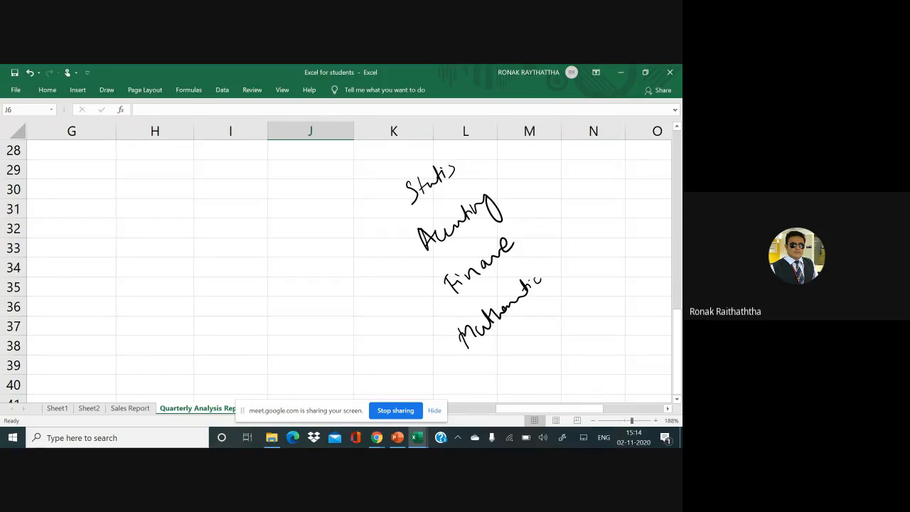
mouse_move(504, 346)
left_mouse_down()
mouse_move(514, 361)
mouse_move(528, 351)
mouse_move(539, 387)
mouse_move(547, 383)
left_mouse_up()
left_click_drag(535, 382, 573, 356)
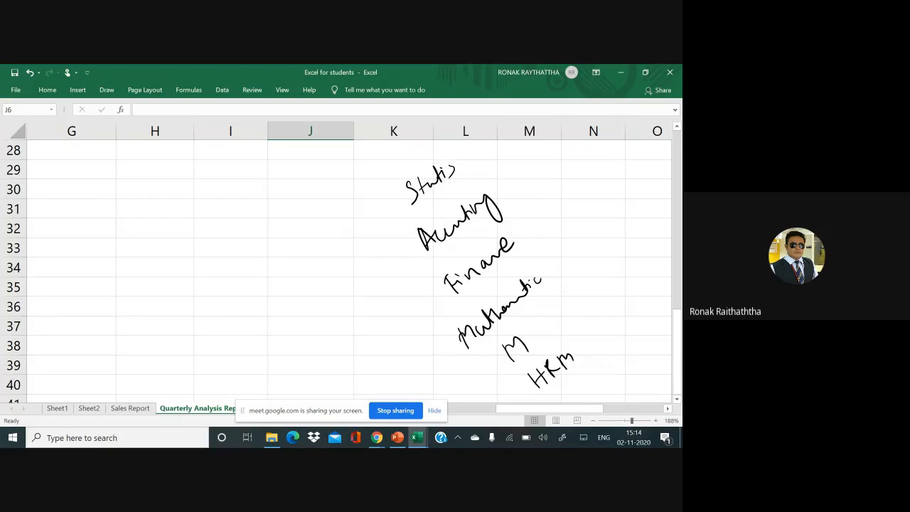
Underline Statis, Accounting, Finance and Mathematic in ink, adding a tick beside Mathematic and a circle around M and HRM
left_click_drag(420, 273, 508, 213)
left_click_drag(446, 315, 527, 259)
left_click_drag(458, 348, 555, 296)
left_click_drag(464, 360, 556, 299)
left_click_drag(399, 227, 478, 179)
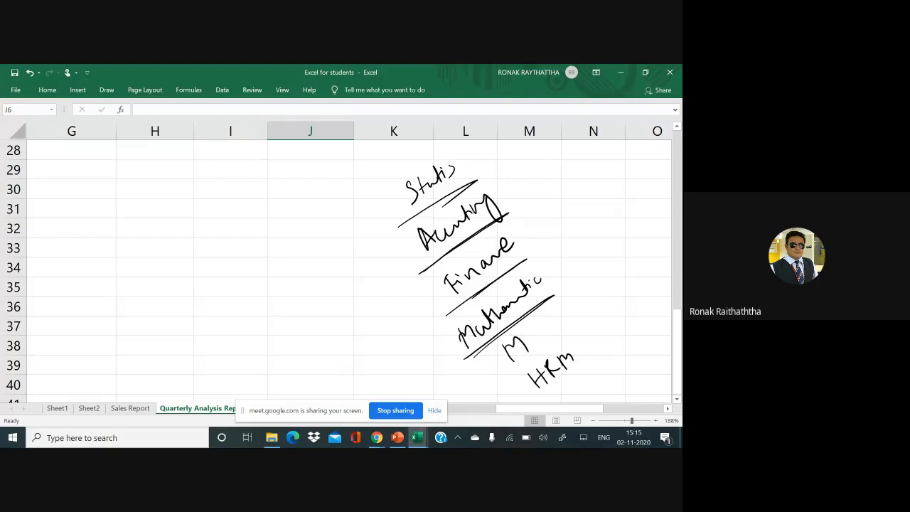
left_click_drag(422, 361, 457, 328)
mouse_move(535, 321)
left_mouse_down()
mouse_move(578, 387)
mouse_move(497, 342)
left_mouse_up()
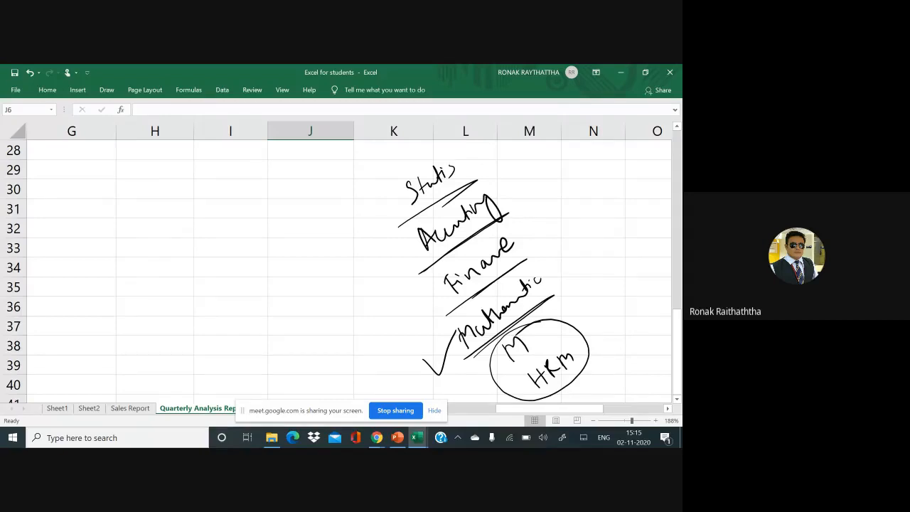
Draw a circled "R" beside the subject list and link it with ink lines to M, HRM and the Accounting entry
scroll(339, 270, "down", 1)
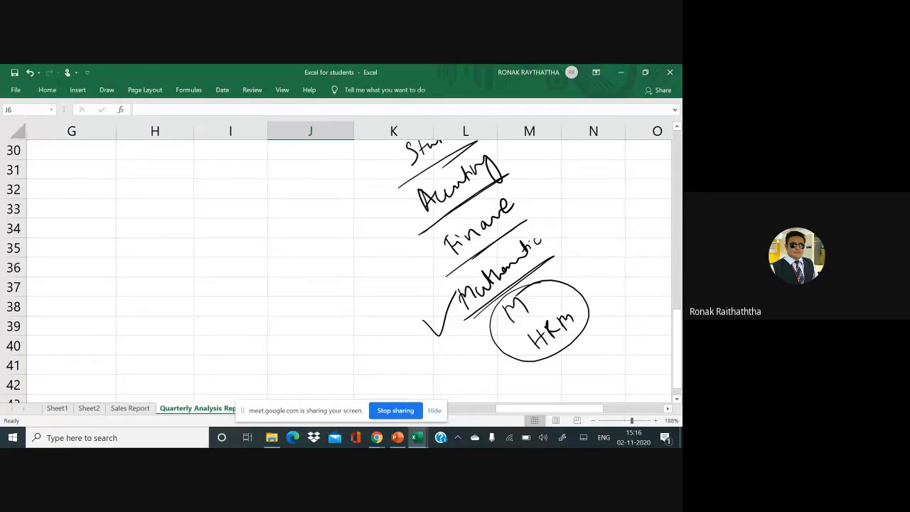
mouse_move(557, 261)
left_mouse_down()
mouse_move(590, 280)
mouse_move(599, 313)
left_mouse_up()
left_click_drag(612, 256, 618, 273)
left_click_drag(612, 254, 637, 272)
left_click_drag(612, 229, 603, 264)
mouse_move(535, 296)
left_mouse_down()
mouse_move(591, 273)
mouse_move(586, 331)
left_mouse_up()
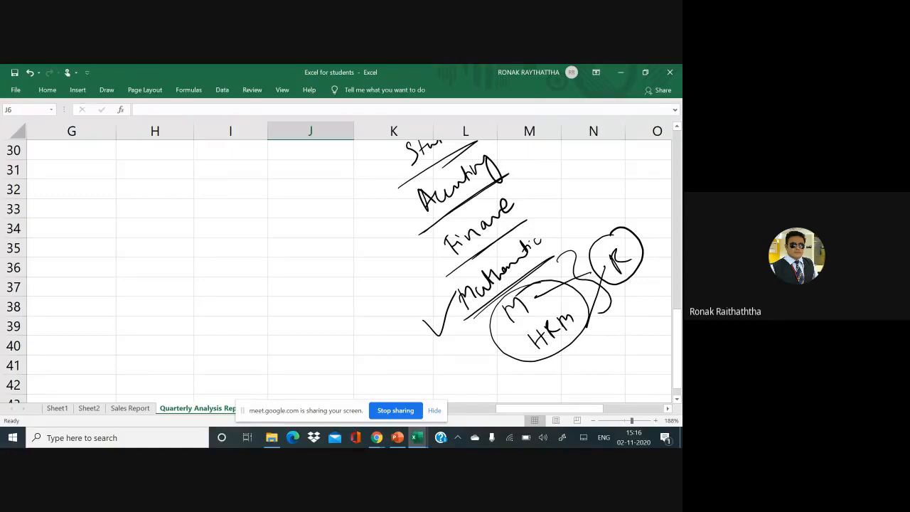
mouse_move(601, 236)
left_mouse_down()
mouse_move(538, 152)
mouse_move(491, 146)
left_mouse_up()
Draw an ink box around Finance and handwrite "Hlookup" in columns N to O near rows 28 to 30
scroll(338, 271, "up", 1)
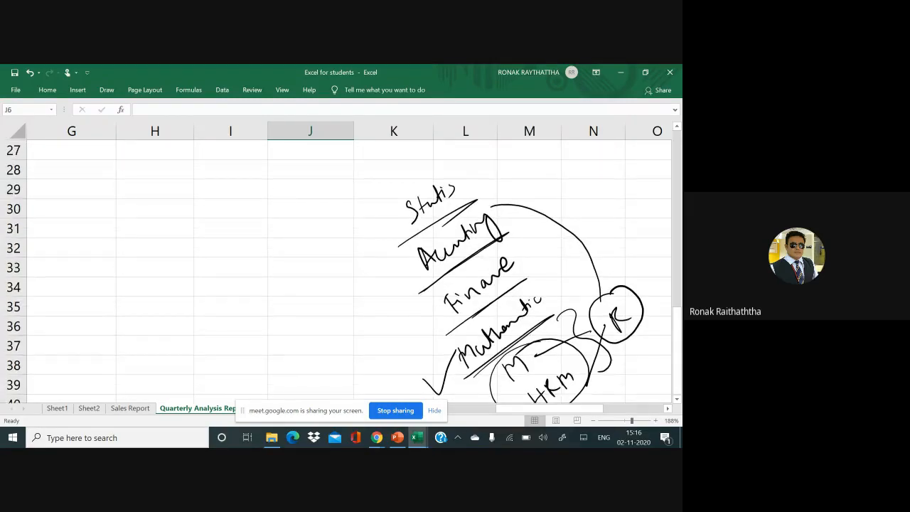
mouse_move(404, 299)
left_mouse_down()
mouse_move(444, 357)
mouse_move(537, 271)
mouse_move(412, 363)
left_mouse_up()
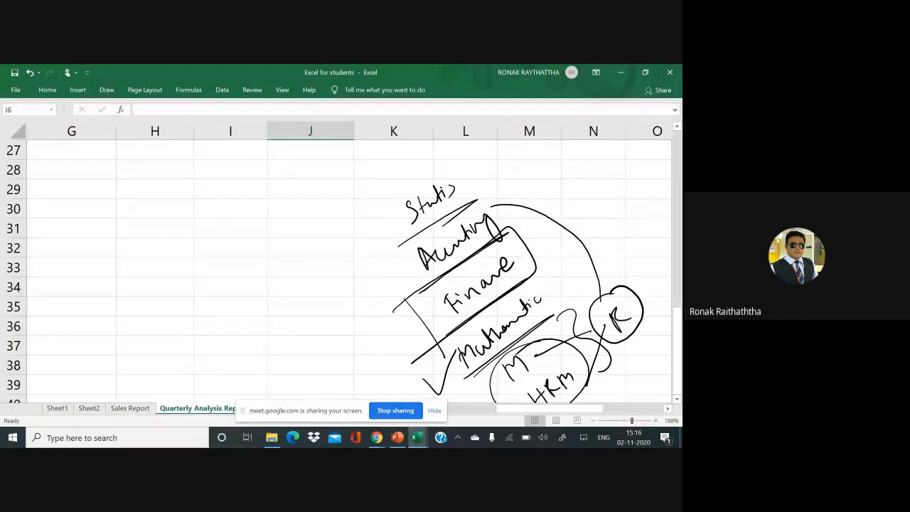
left_click_drag(570, 188, 576, 207)
mouse_move(576, 185)
left_mouse_down()
mouse_move(579, 206)
mouse_move(588, 205)
left_mouse_up()
mouse_move(573, 201)
left_mouse_down()
mouse_move(620, 183)
mouse_move(644, 193)
mouse_move(634, 175)
left_mouse_up()
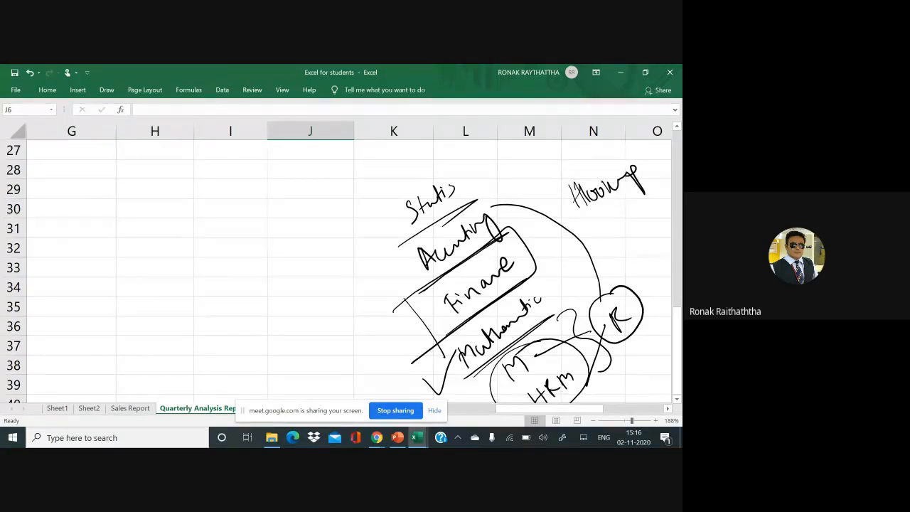
Switch to the Google Meet window in Chrome and read the students' replies in the meeting chat
key("alt+Tab")
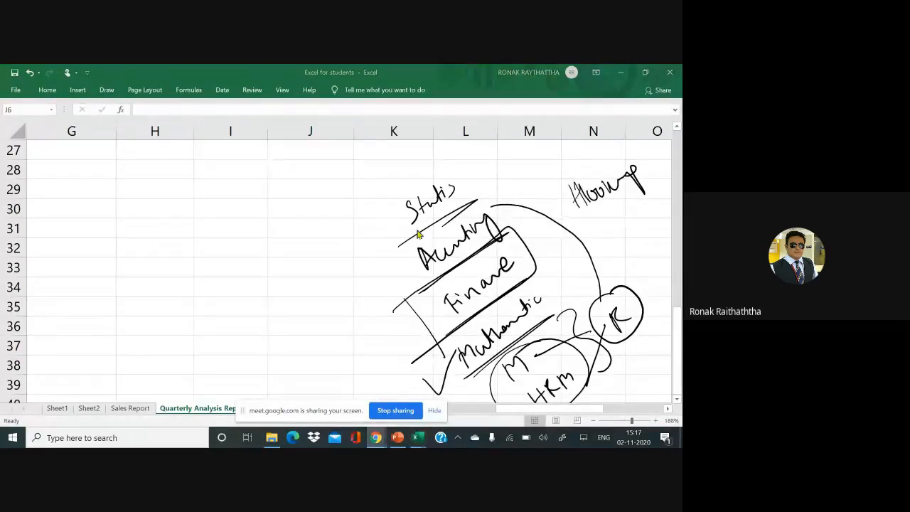
key("alt+Tab")
key("alt+Tab")
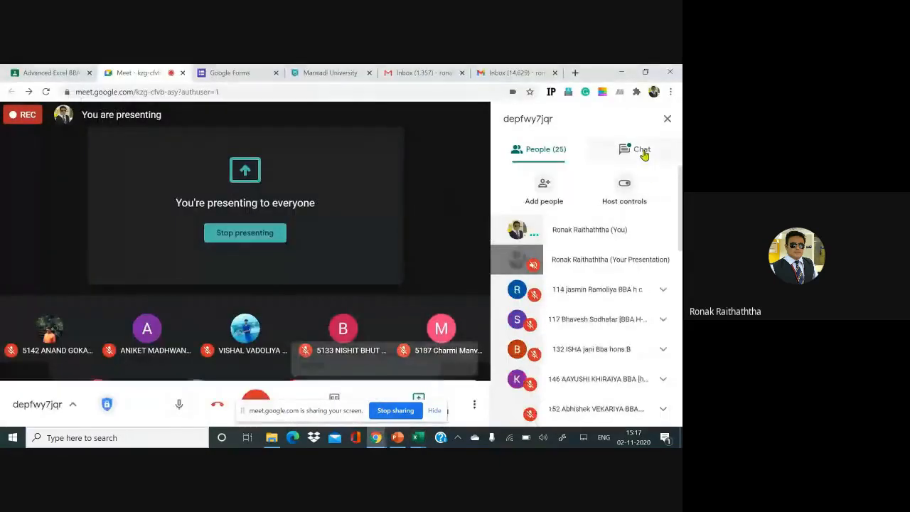
left_click(641, 151)
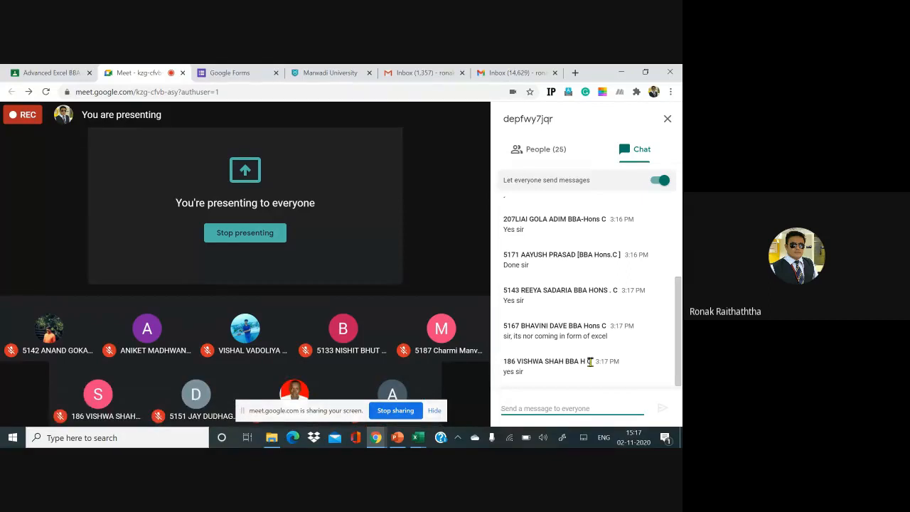
scroll(589, 361, "up", 1)
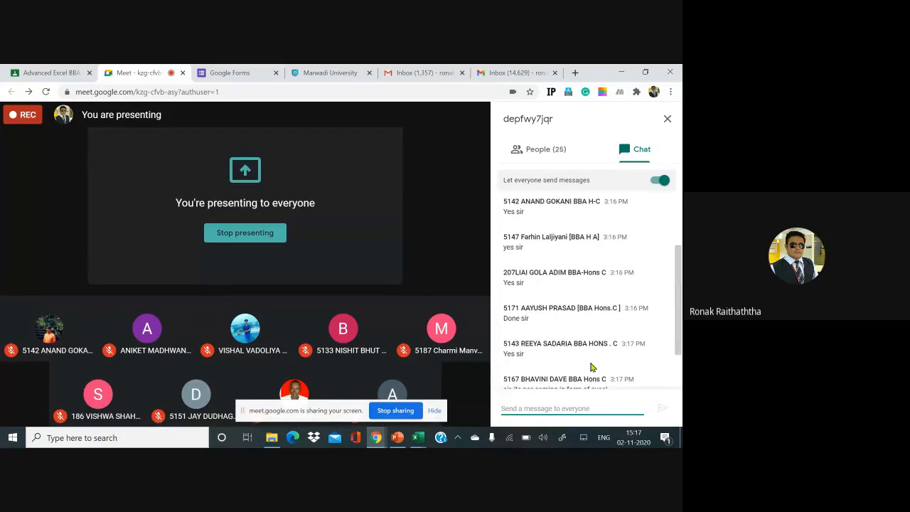
scroll(591, 367, "down", 1)
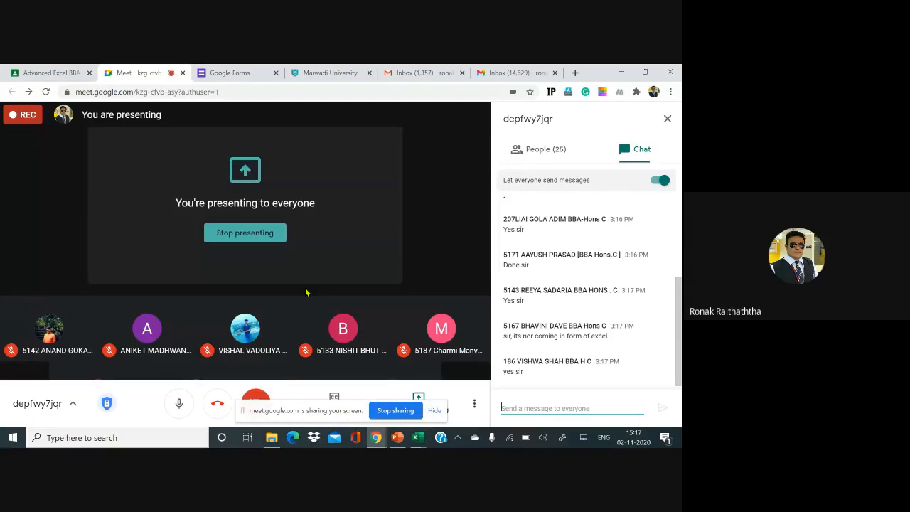
scroll(542, 316, "up", 2)
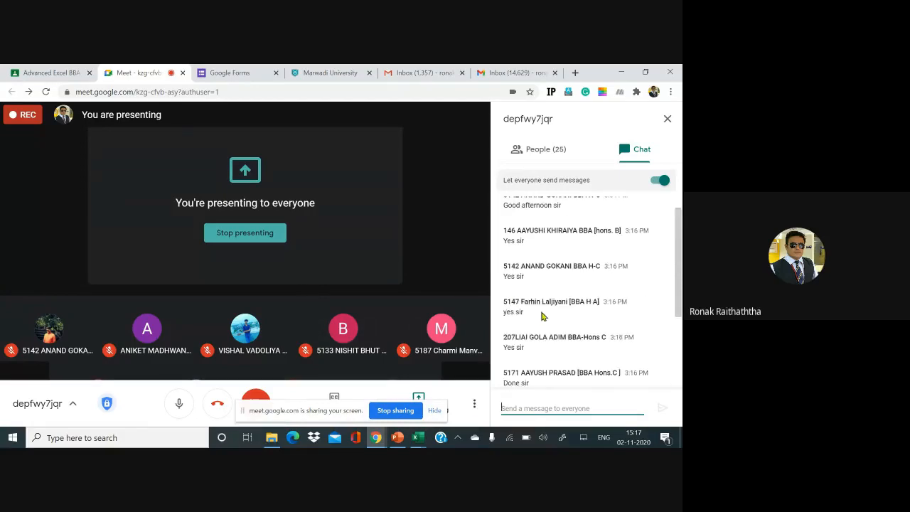
scroll(543, 316, "up", 1)
Review the meeting's full participant list and return to the chat
left_click(535, 151)
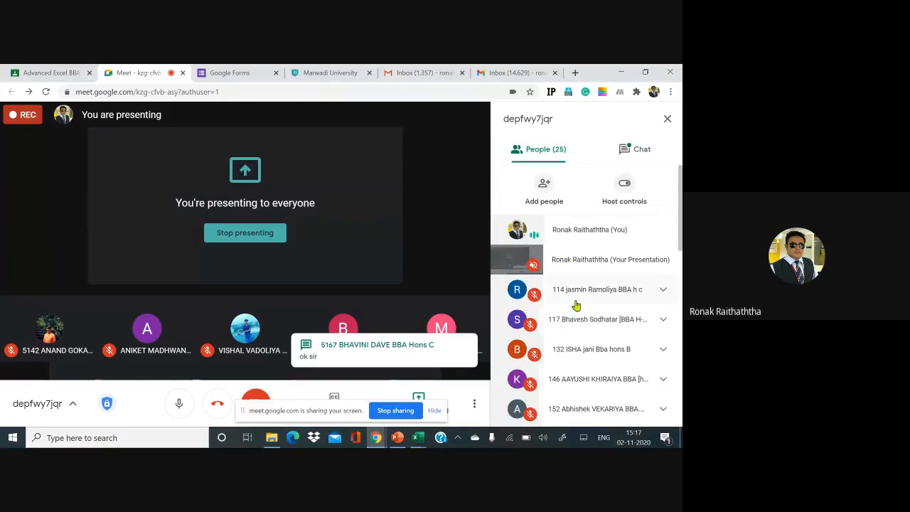
scroll(572, 299, "down", 8)
scroll(572, 302, "up", 5)
scroll(575, 294, "up", 4)
left_click(630, 152)
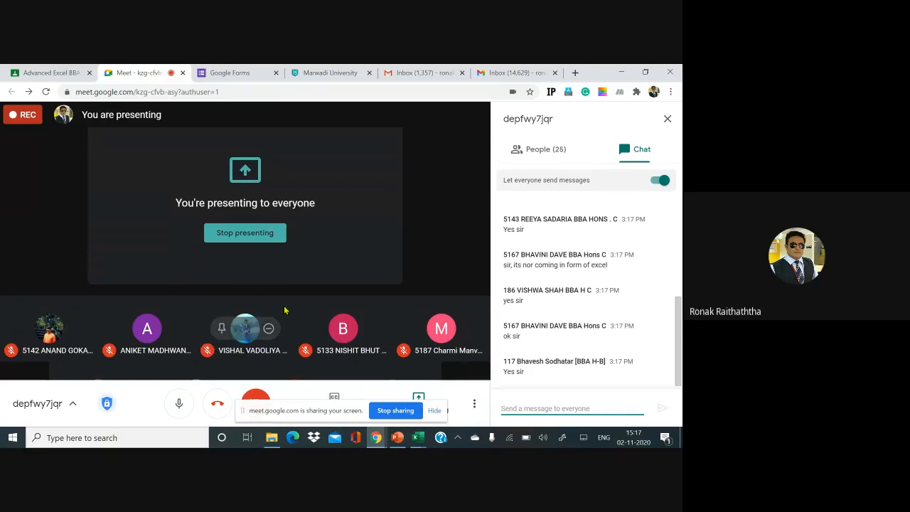
Switch back to the "Excel for students" workbook in Excel
key("alt+Tab")
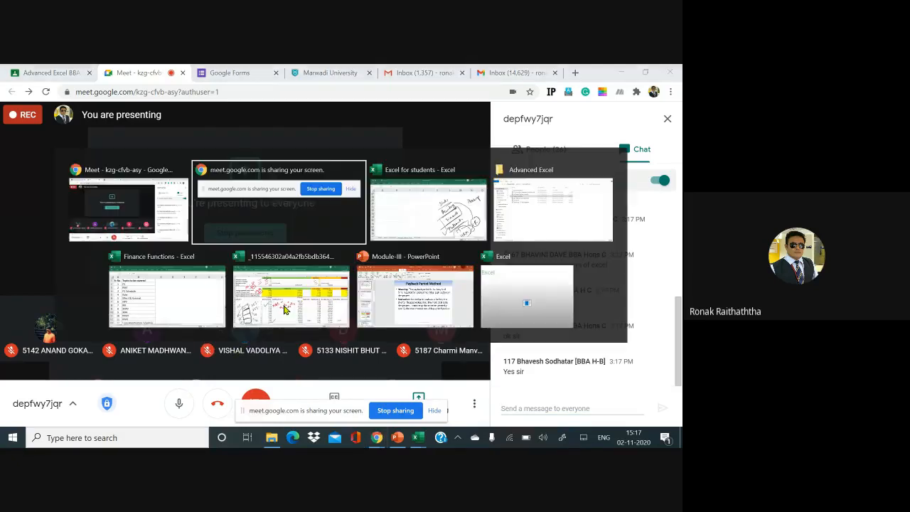
key("alt+Tab")
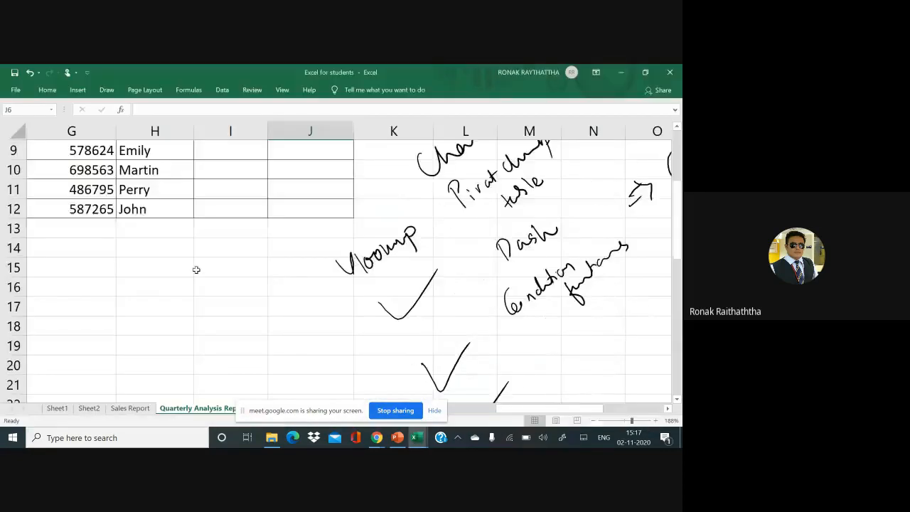
Examine the horizontal employee table in rows 2 to 5 and the Employee ID lookup table starting at row 8
scroll(114, 236, "down", 3)
scroll(116, 235, "up", 3)
scroll(116, 235, "down", 3)
scroll(113, 185, "down", 3)
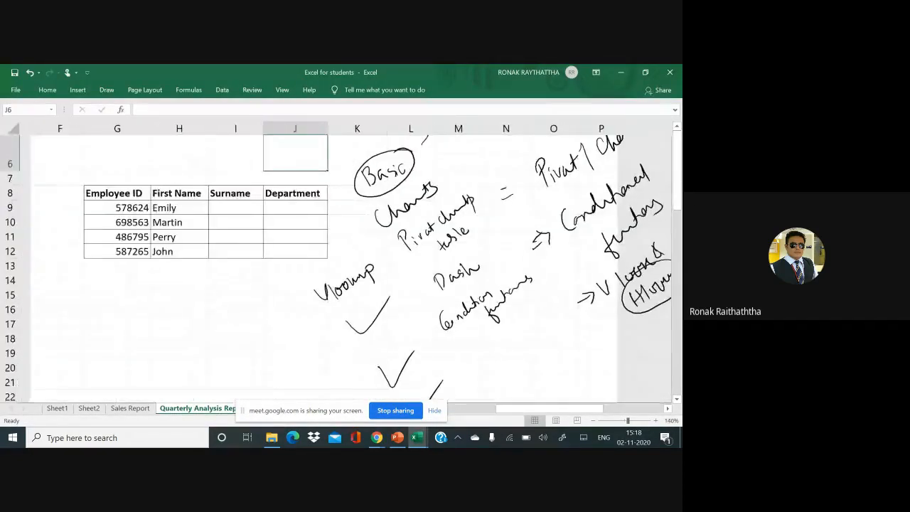
scroll(113, 184, "up", 2)
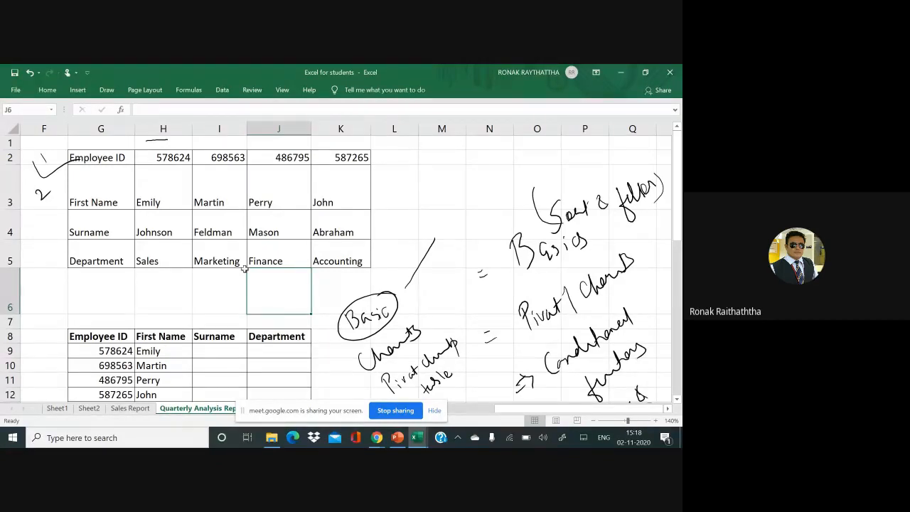
scroll(213, 272, "down", 1)
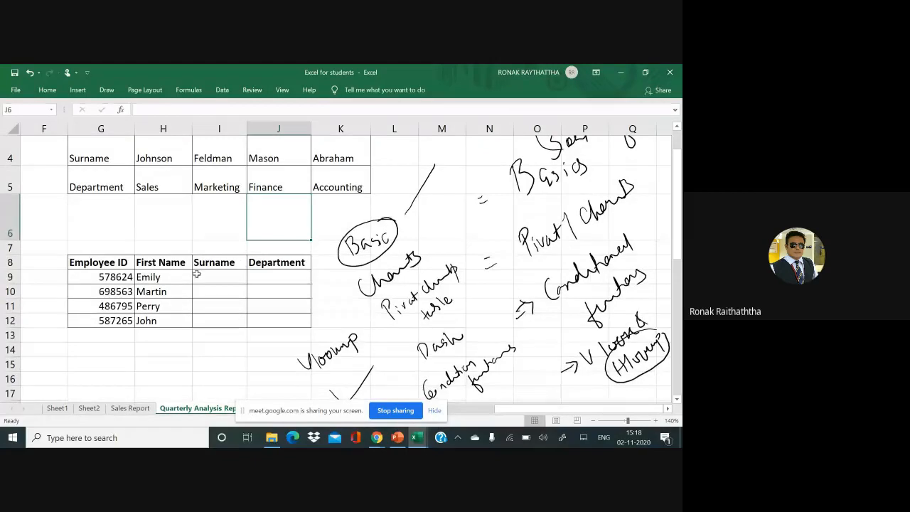
scroll(196, 274, "up", 1)
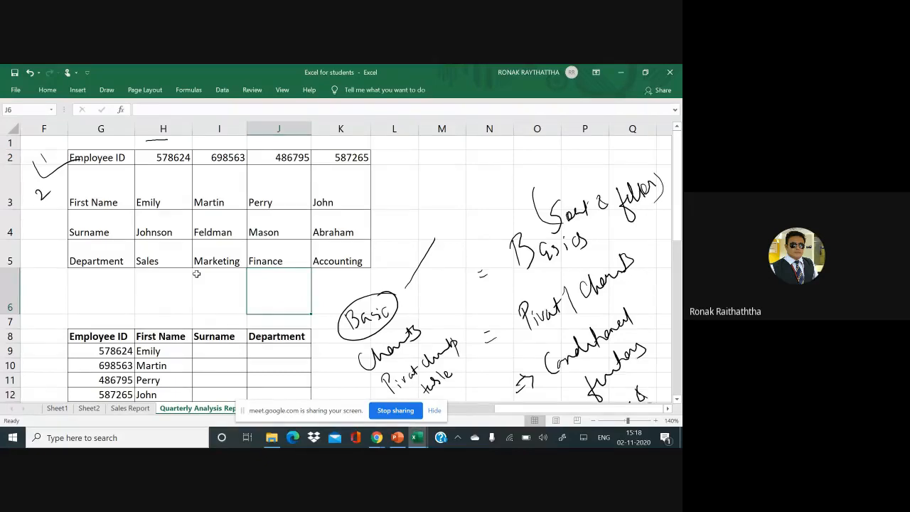
Ink a check mark beside the Employee ID row in column L and clear the First Name formulas in H9:H12
mouse_move(377, 158)
left_mouse_down()
mouse_move(379, 168)
mouse_move(415, 147)
left_mouse_up()
left_click_drag(148, 356, 158, 397)
scroll(158, 397, "down", 1)
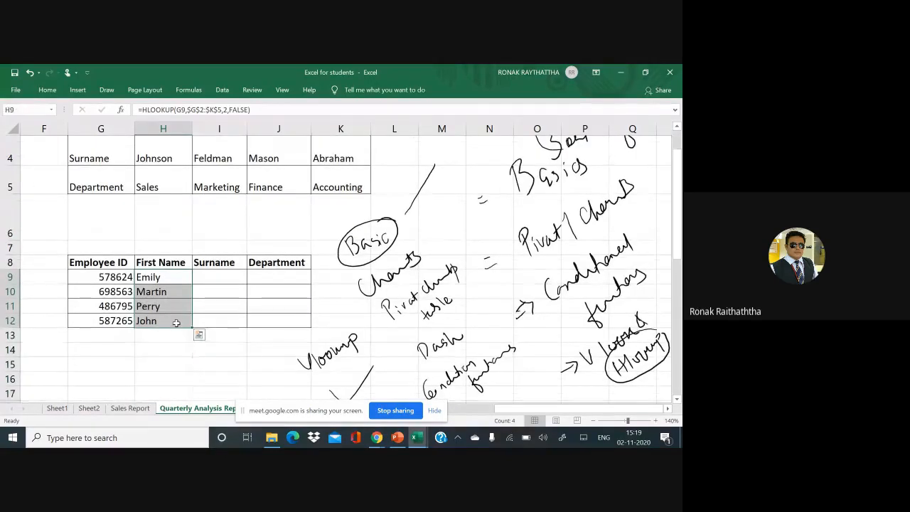
key("Delete")
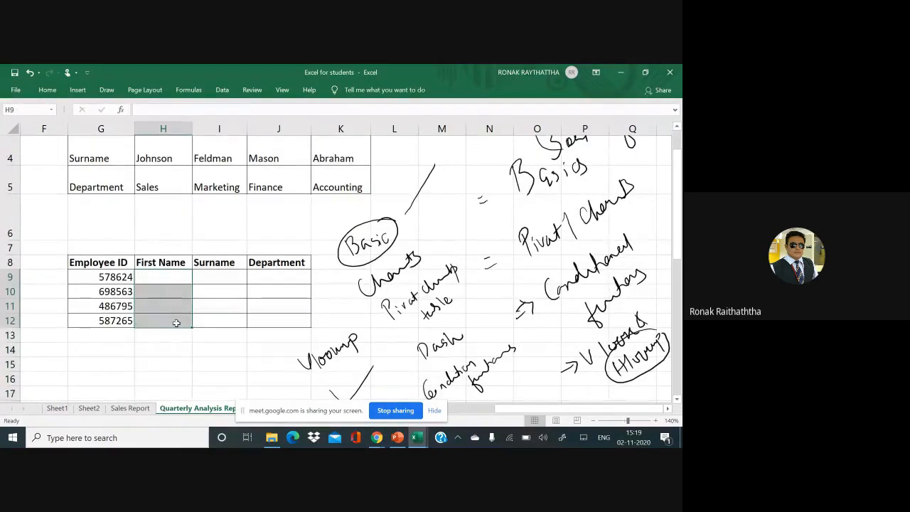
Ink two check marks beside the employee IDs in G9:G12 and draw a freehand frame around that column
scroll(176, 323, "up", 1)
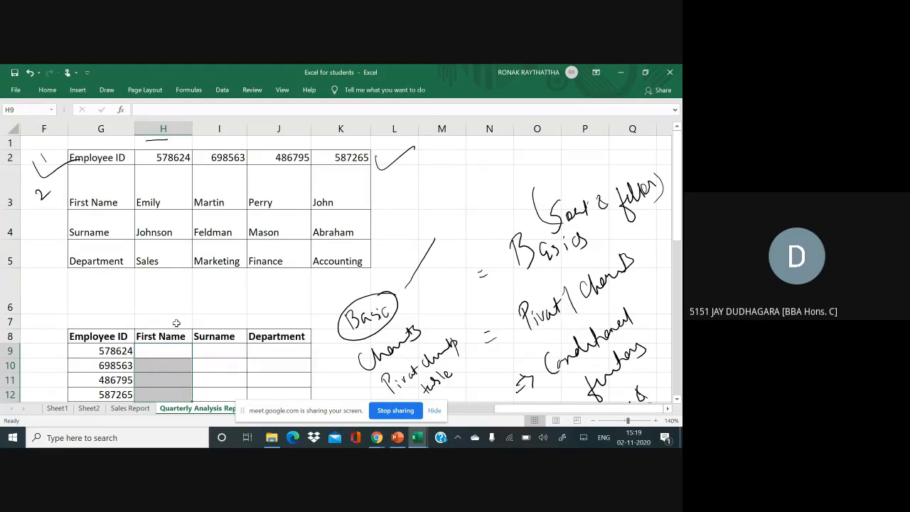
scroll(176, 322, "down", 2)
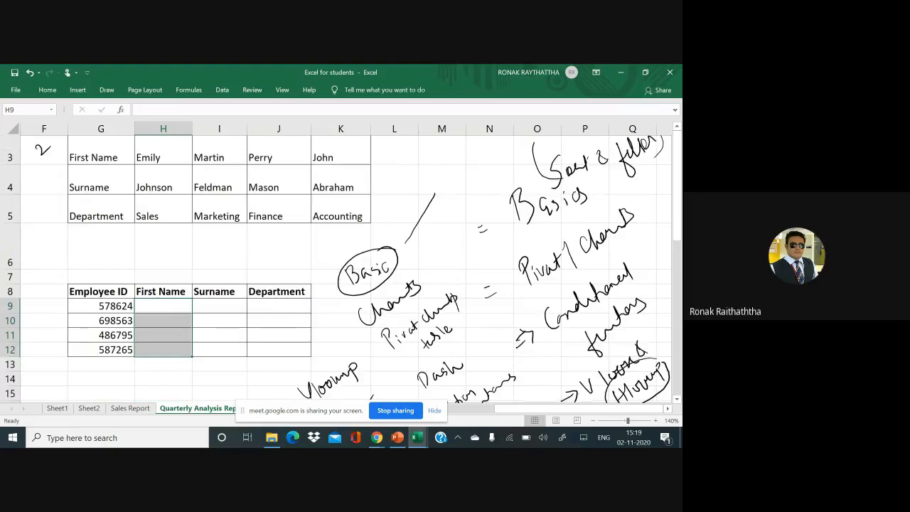
left_click_drag(63, 287, 97, 270)
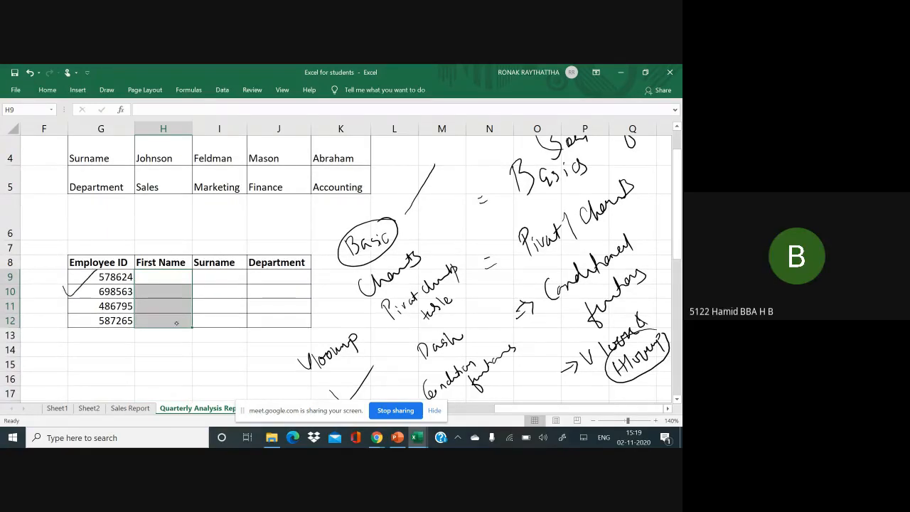
left_click_drag(61, 317, 96, 300)
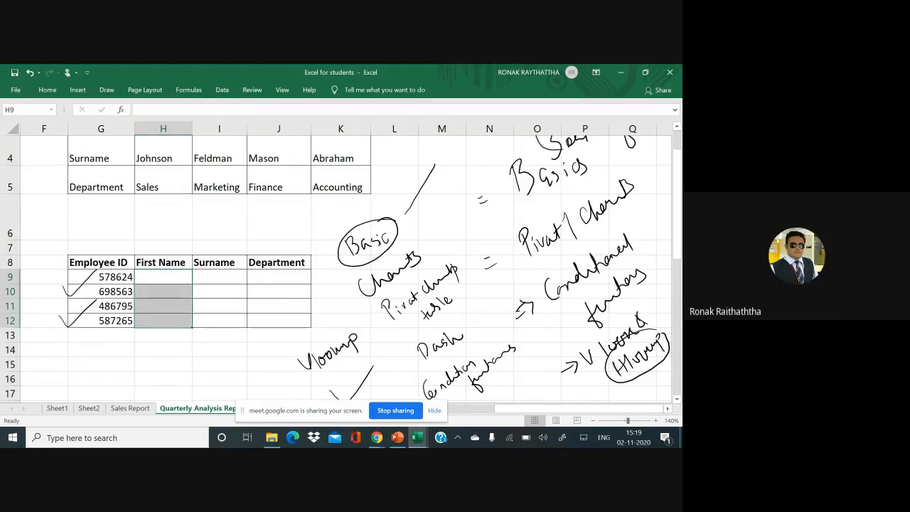
left_click_drag(53, 271, 55, 366)
mouse_move(39, 289)
left_mouse_down()
mouse_move(135, 376)
mouse_move(39, 381)
left_mouse_up()
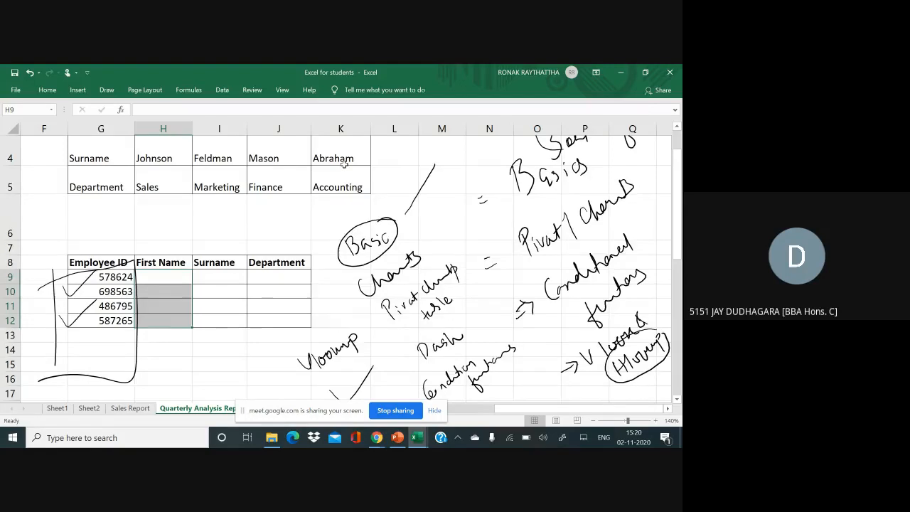
Compare the horizontal employee IDs and first names in rows 2 and 3 with the vertical ID list in G9:G12
scroll(344, 164, "up", 1)
scroll(344, 163, "down", 2)
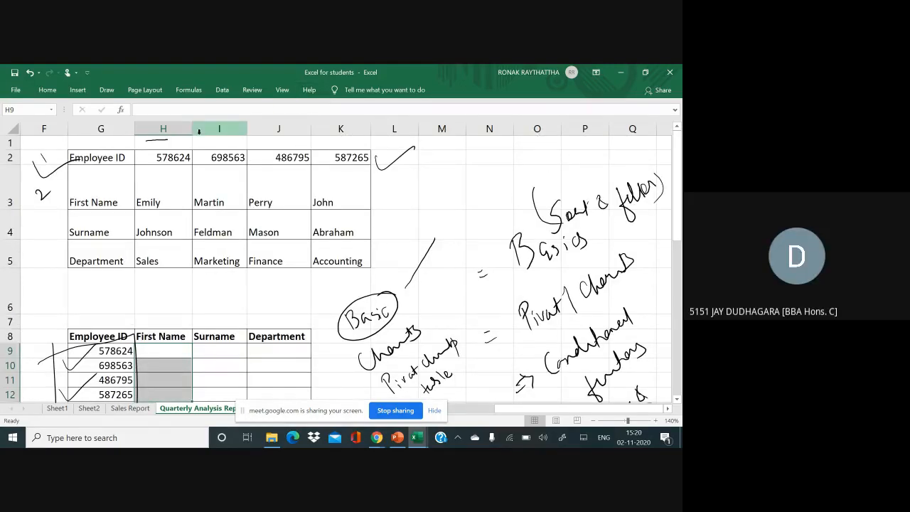
left_click_drag(181, 158, 301, 164)
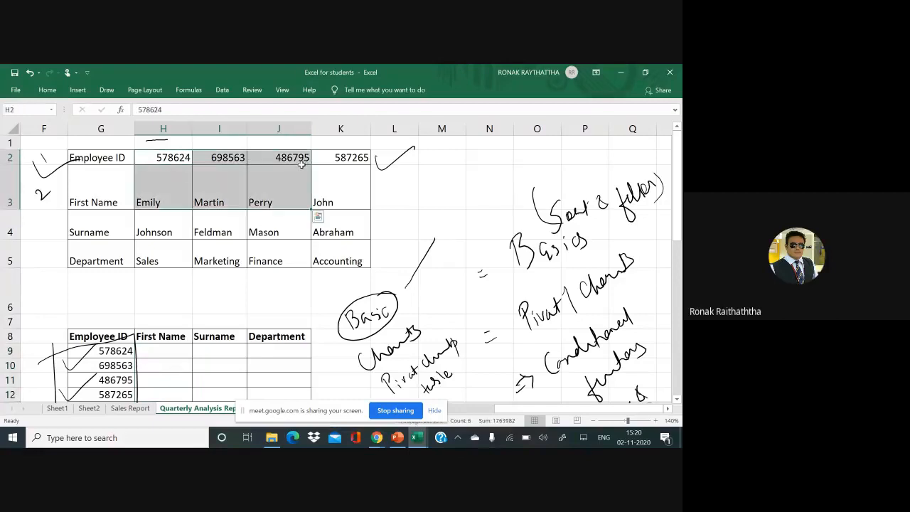
scroll(211, 185, "down", 1)
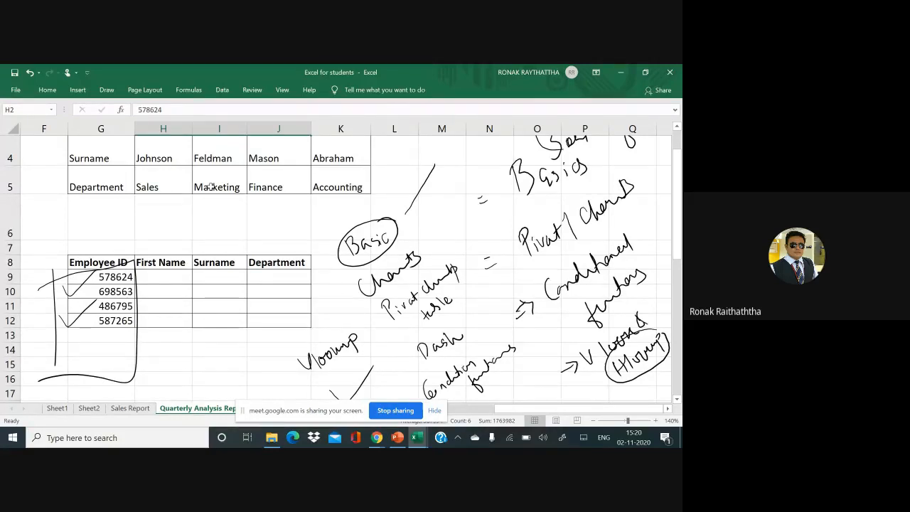
scroll(212, 186, "up", 1)
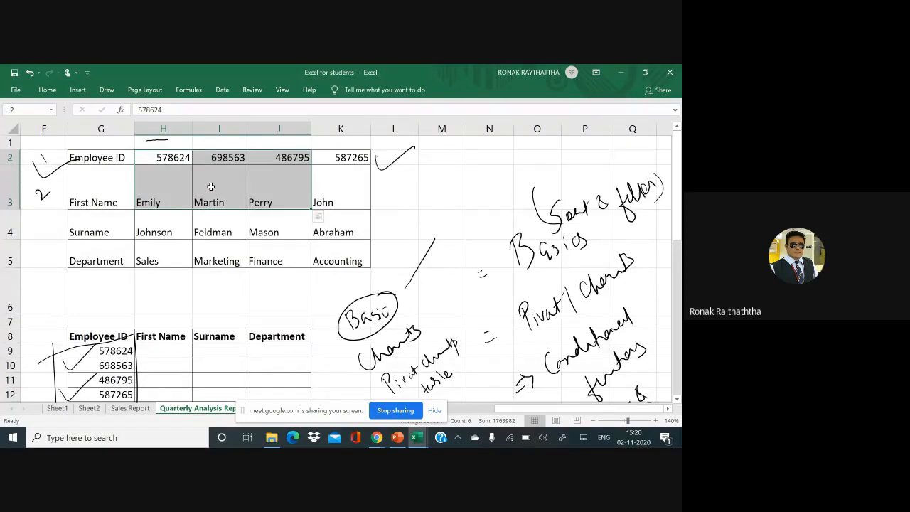
scroll(211, 186, "down", 2)
scroll(211, 186, "up", 2)
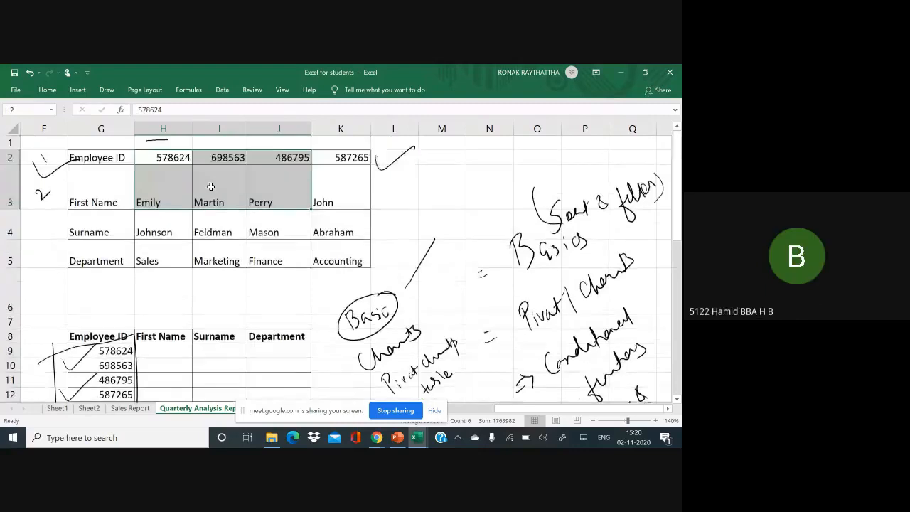
scroll(211, 186, "down", 1)
scroll(211, 187, "up", 1)
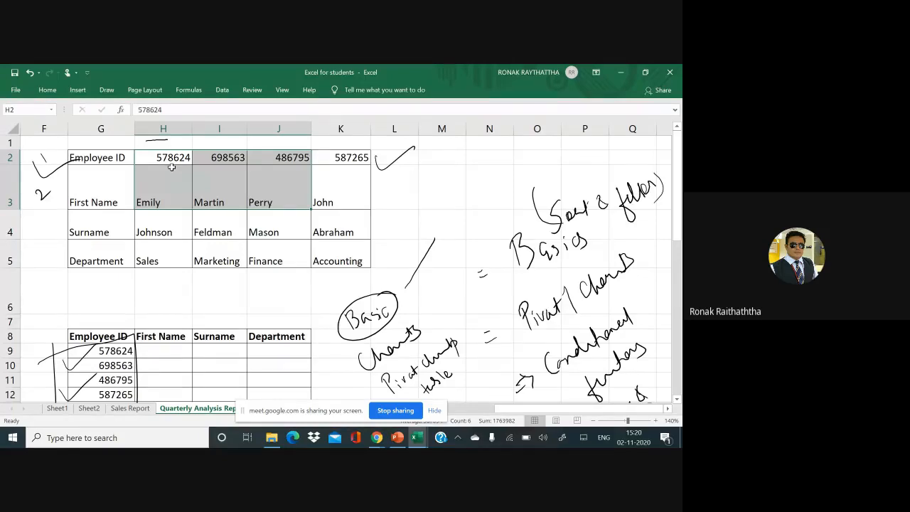
scroll(171, 166, "down", 1)
scroll(171, 166, "up", 1)
left_click(171, 167)
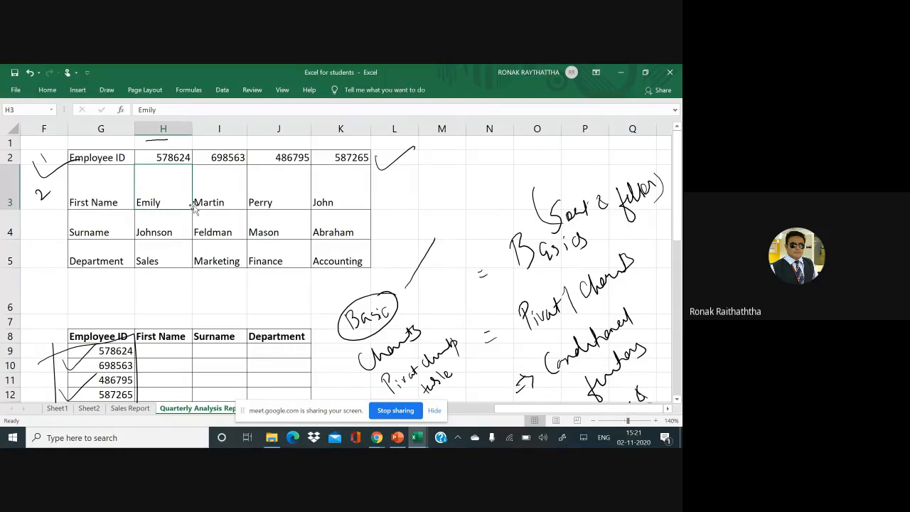
Ink a check mark beside the First Name row in column L and circle the Employee ID header in G8
left_click_drag(376, 190, 448, 145)
scroll(135, 311, "down", 1)
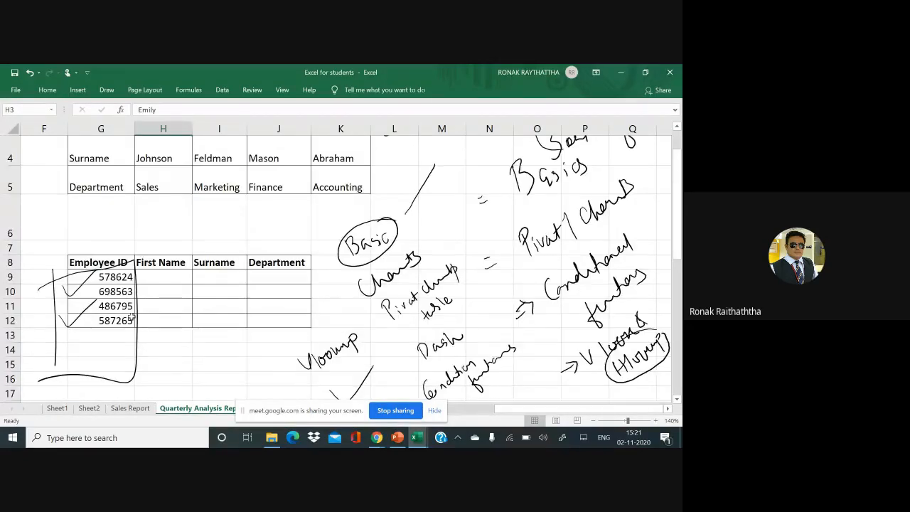
left_click_drag(118, 229, 85, 296)
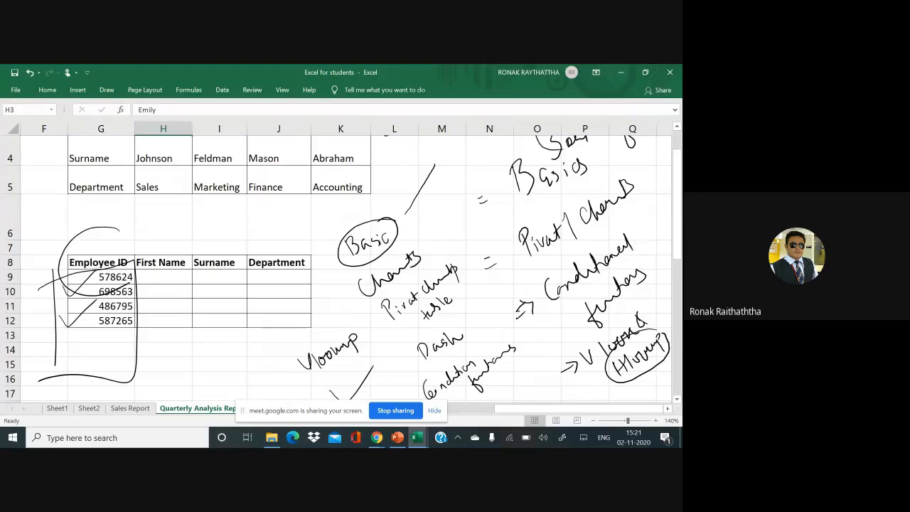
left_click_drag(95, 229, 133, 284)
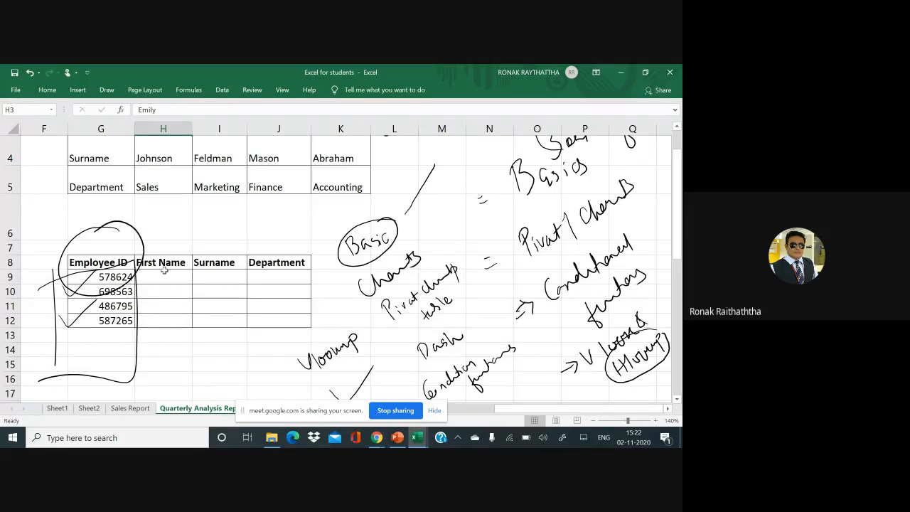
Highlight the Employee ID row G2:K2 and start an HLOOKUP formula in cell H9
scroll(164, 270, "up", 2)
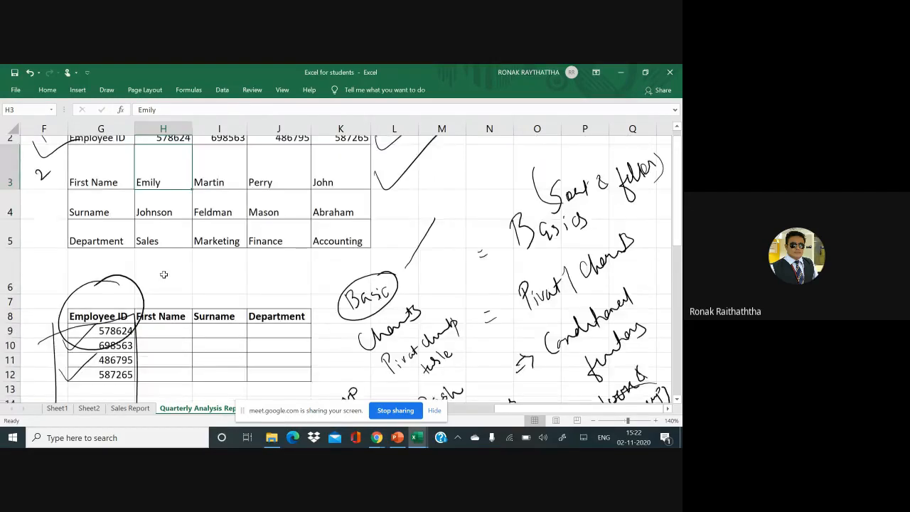
left_click_drag(100, 157, 358, 153)
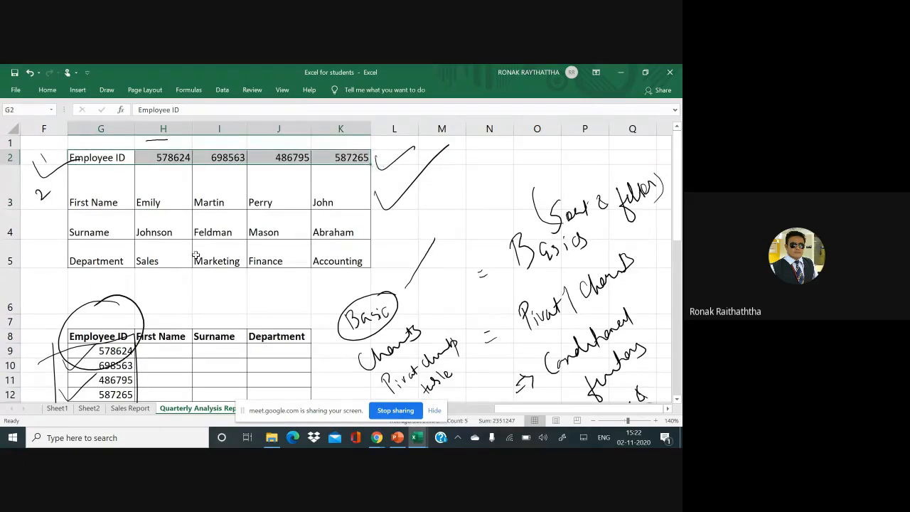
scroll(197, 255, "down", 1)
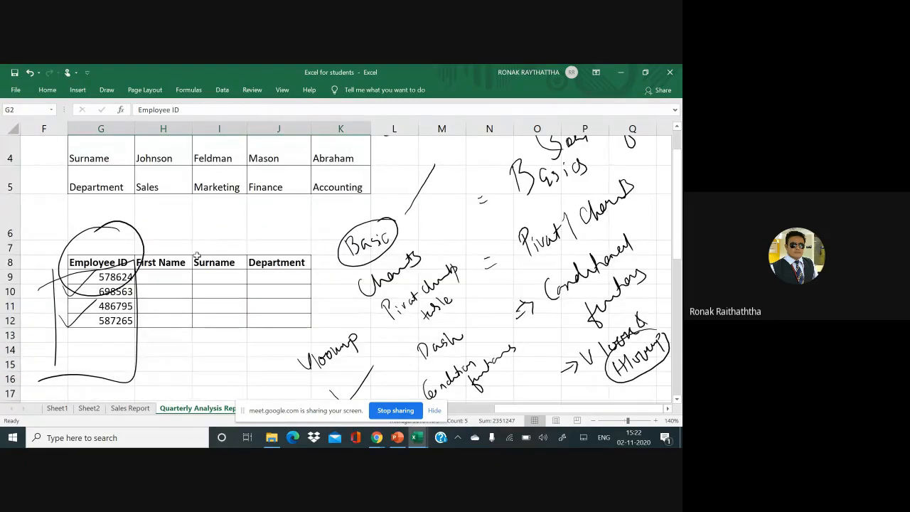
left_click(180, 276)
type("=h")
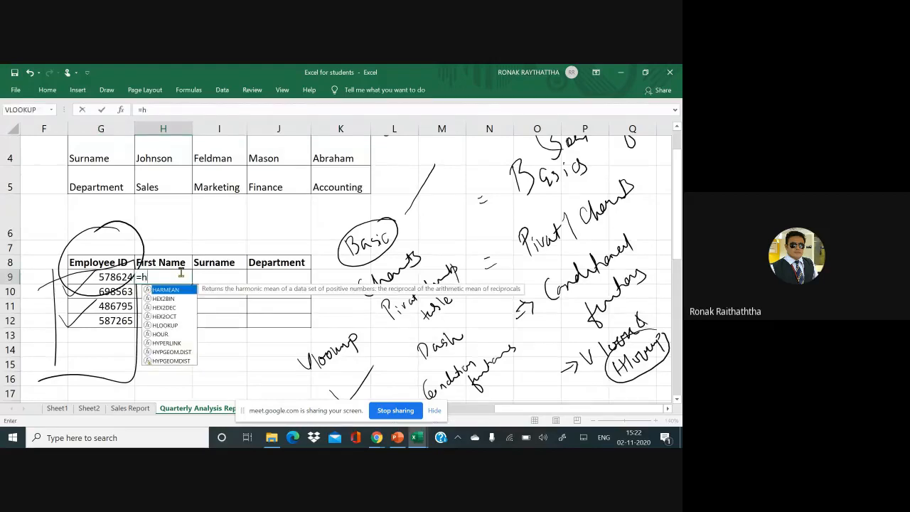
type("lookup")
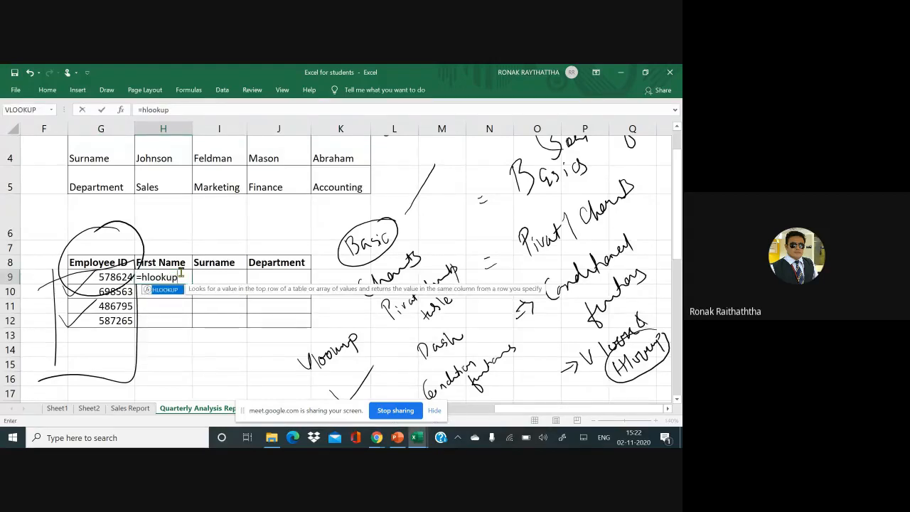
key("Tab")
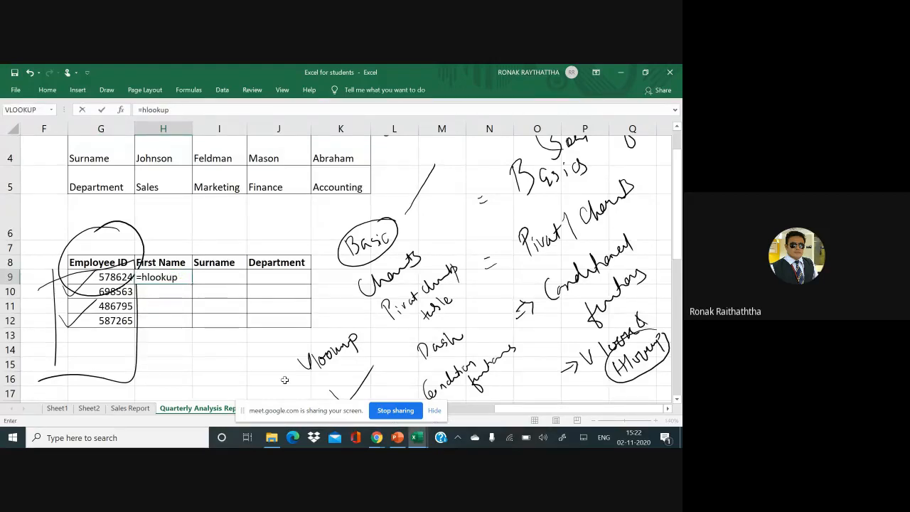
Open the Windows Magnifier and enlarge the screen to 200% around the formula in H9
left_click(149, 444)
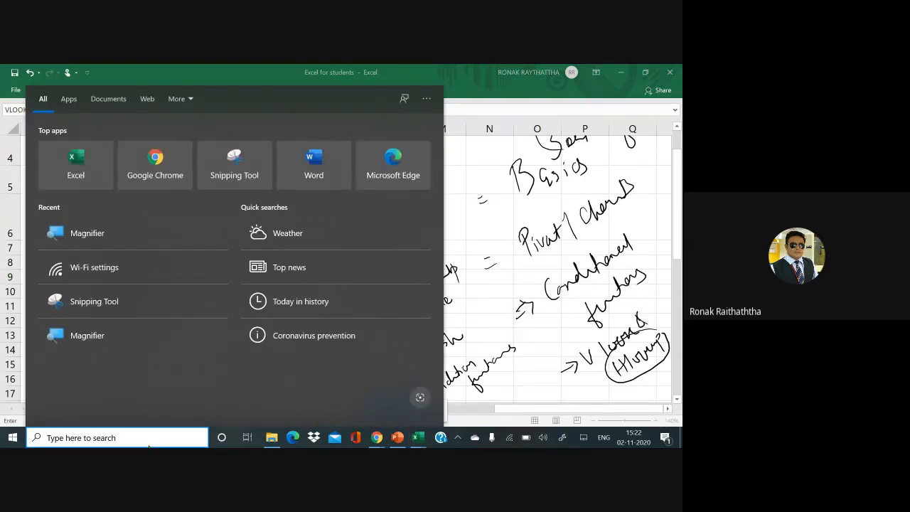
left_click(91, 232)
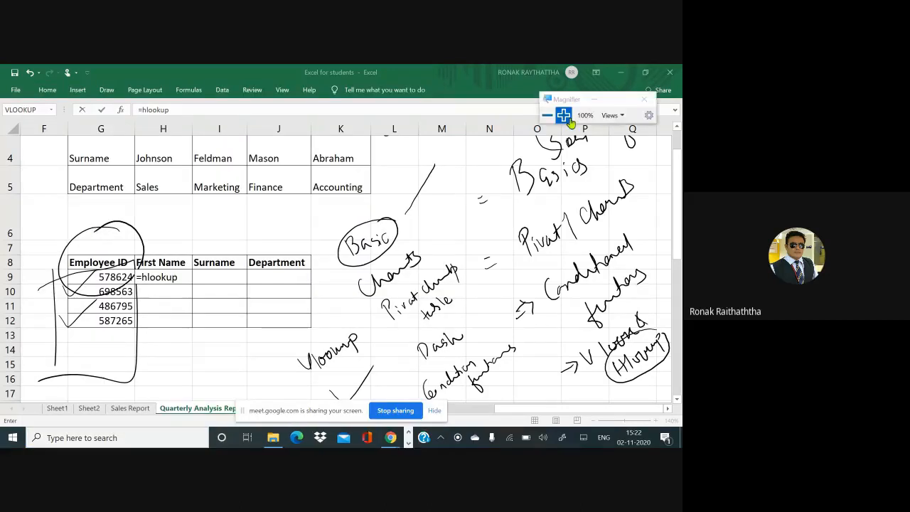
left_click(365, 247)
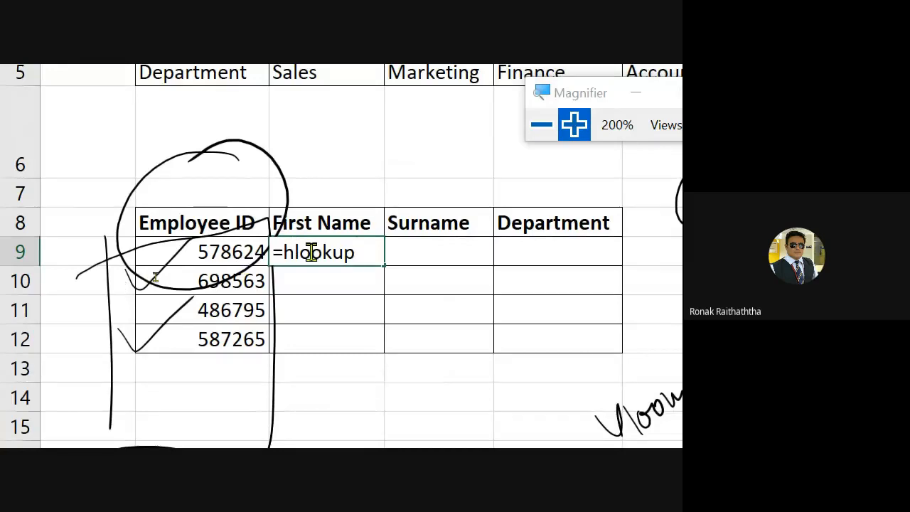
Set the HLOOKUP lookup value in H9 to G9 and its table array to G2:K5
type("(")
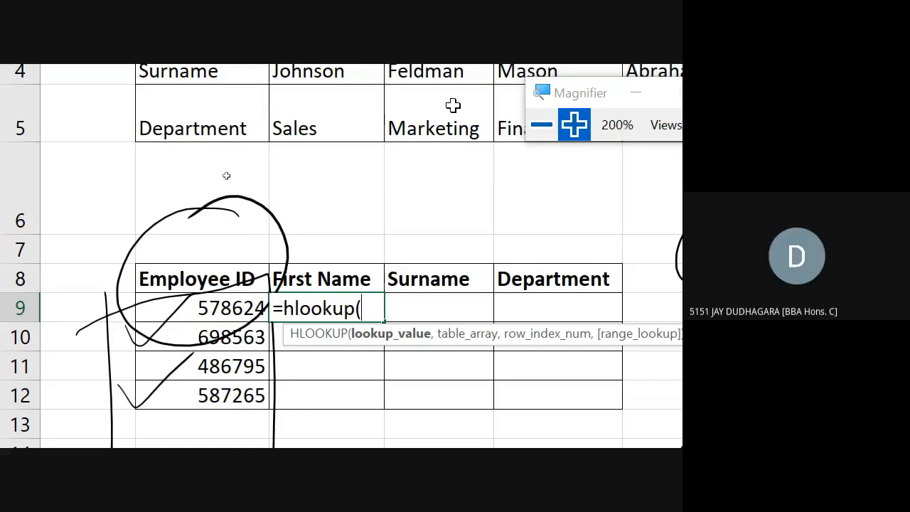
left_click(194, 313)
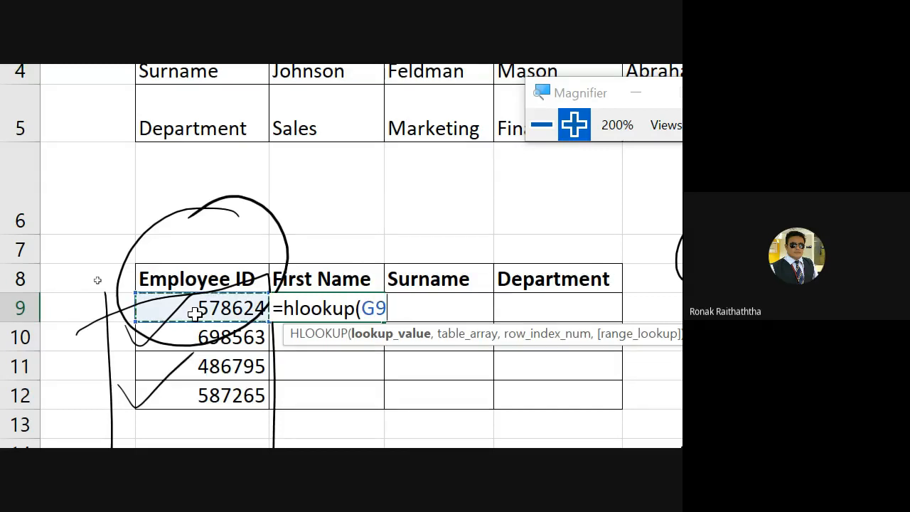
type(",")
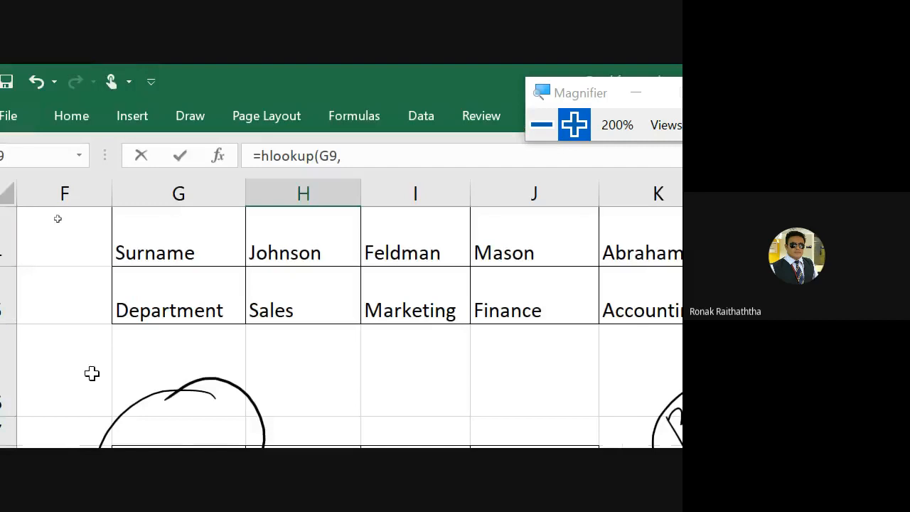
scroll(135, 281, "up", 1)
scroll(135, 281, "up", 1)
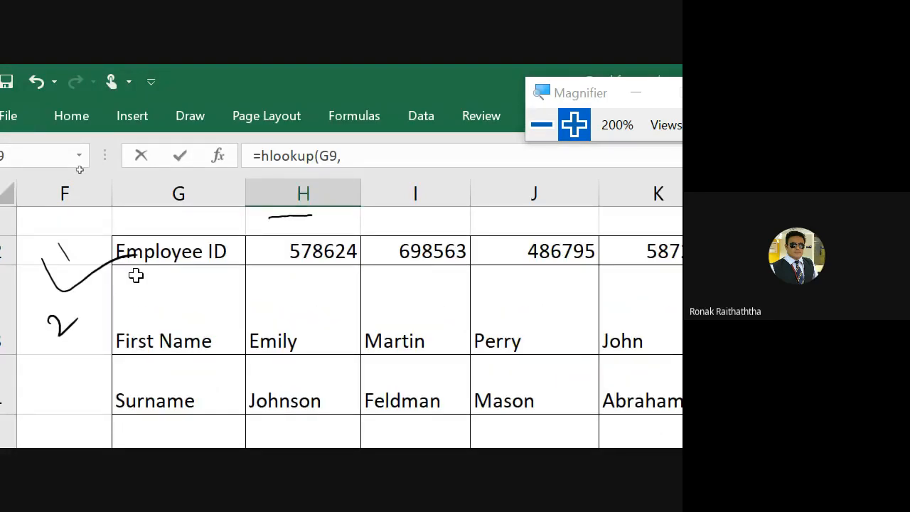
left_click(168, 248)
left_click_drag(200, 281, 553, 317)
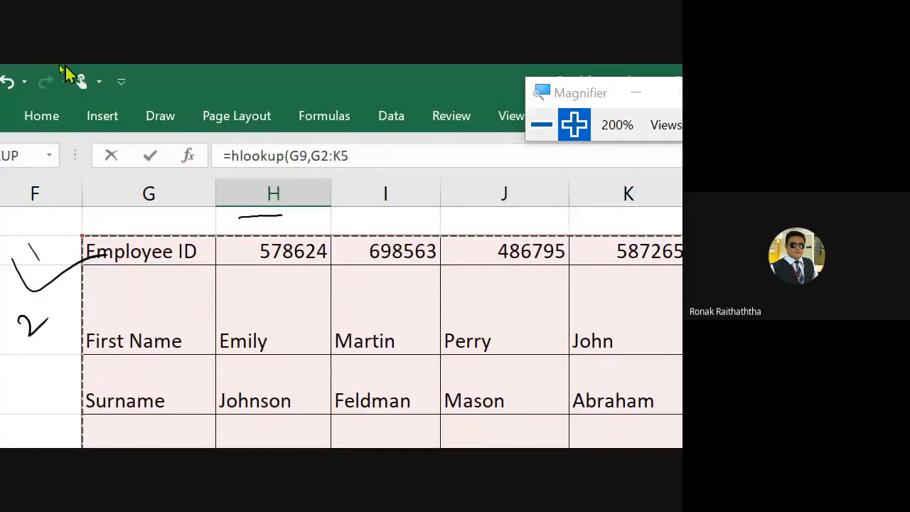
type(",")
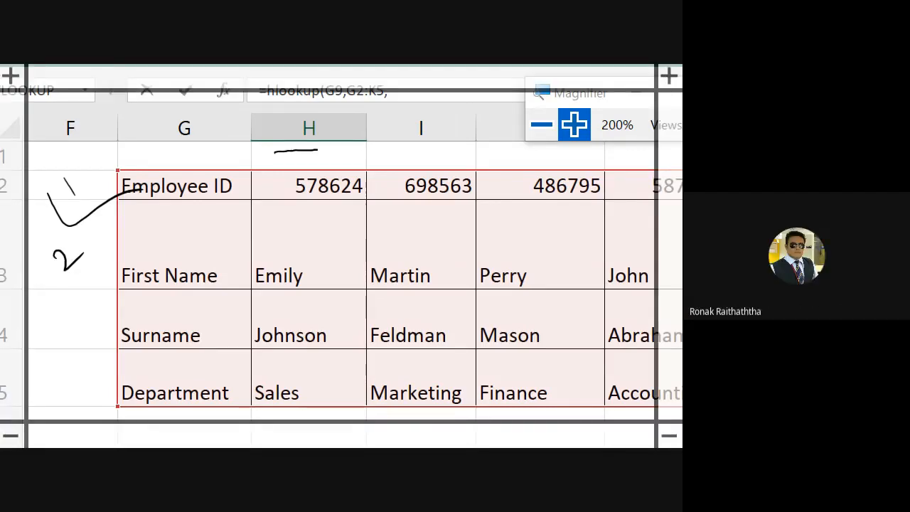
Ink the numbers 1, 2 and 3 beside the top rows in column F and enter 2 as the formula's row index
left_click_drag(82, 153, 108, 187)
left_click_drag(84, 249, 85, 289)
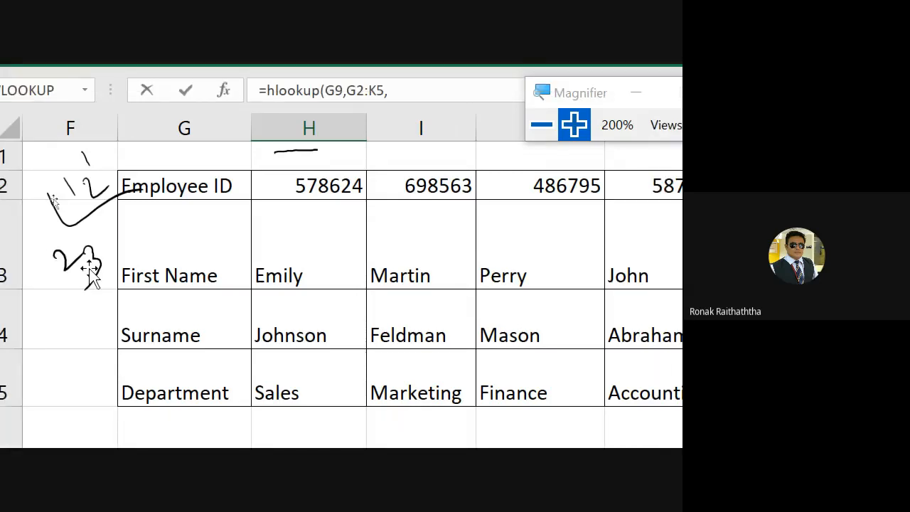
scroll(91, 278, "down", 2)
scroll(89, 268, "up", 1)
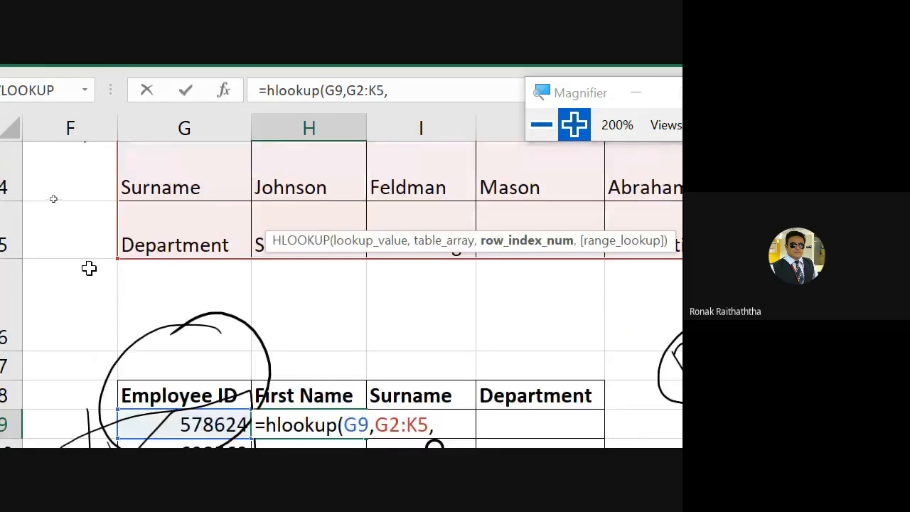
type("2")
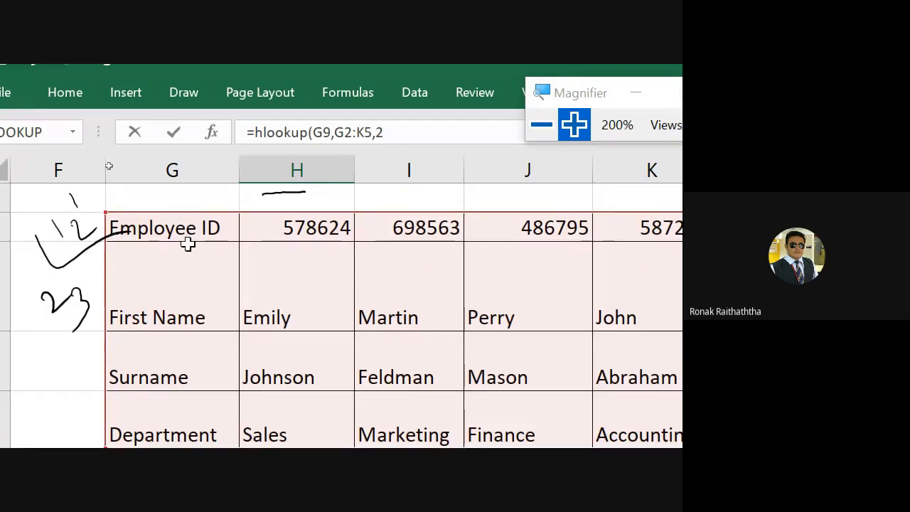
scroll(188, 244, "down", 5)
scroll(188, 244, "up", 5)
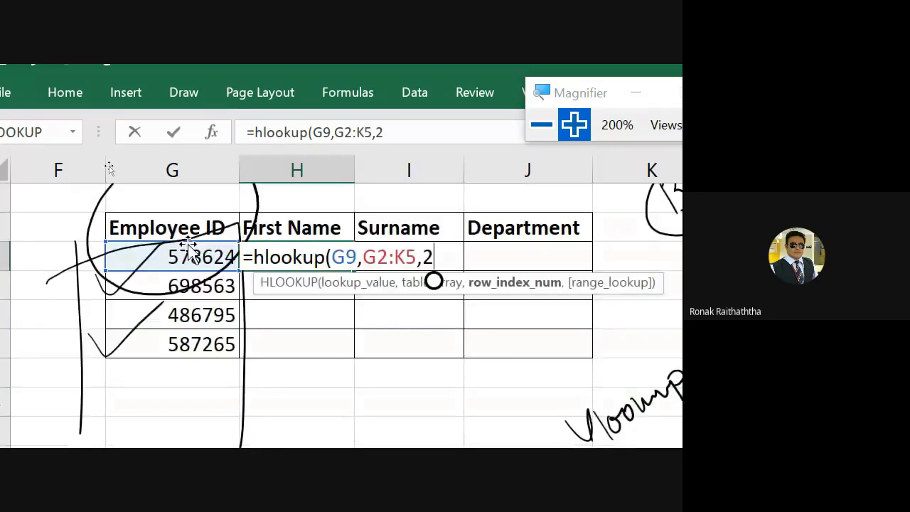
Complete the HLOOKUP formula in H9 with False for an exact match and enter it
type(",")
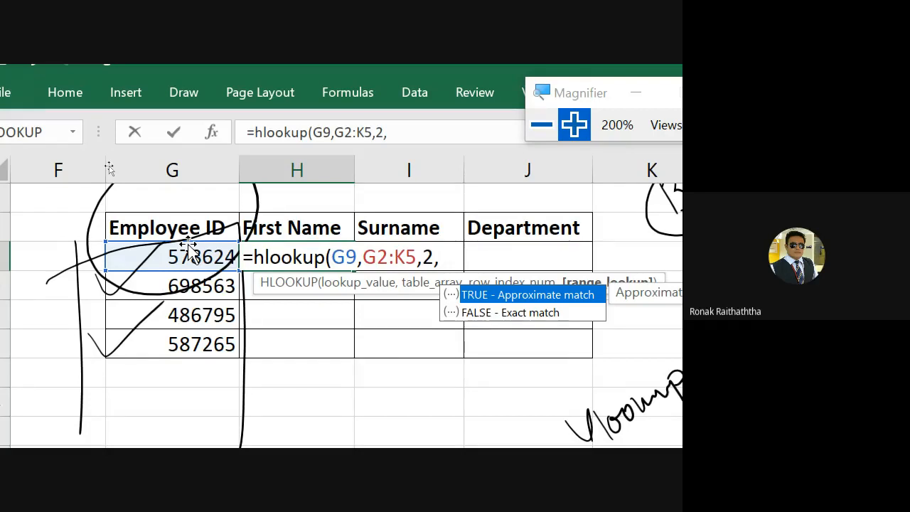
type("FLASE)")
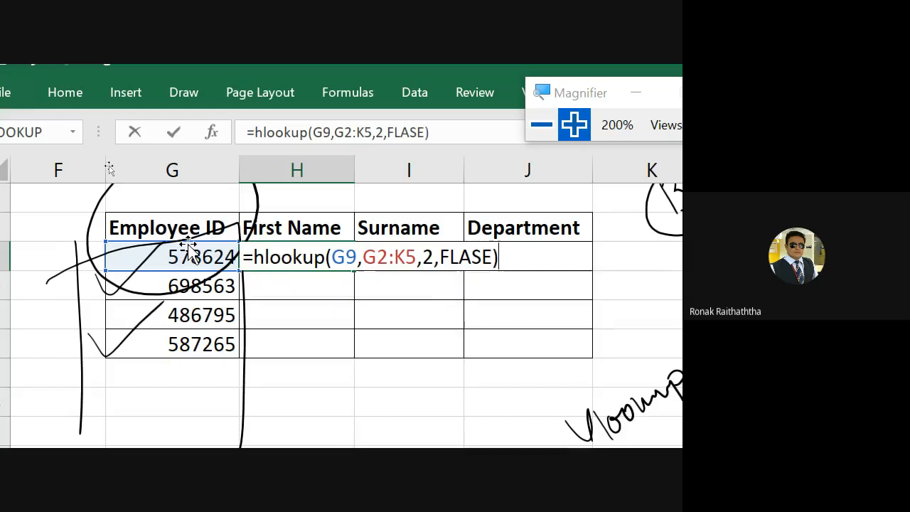
key("BackSpace")
key("BackSpace")
key("BackSpace")
key("BackSpace")
key("BackSpace")
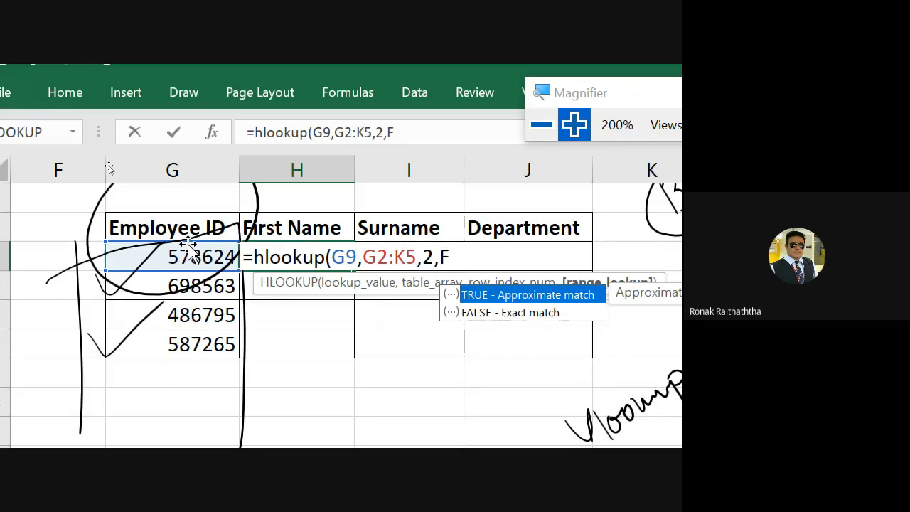
type("alse)")
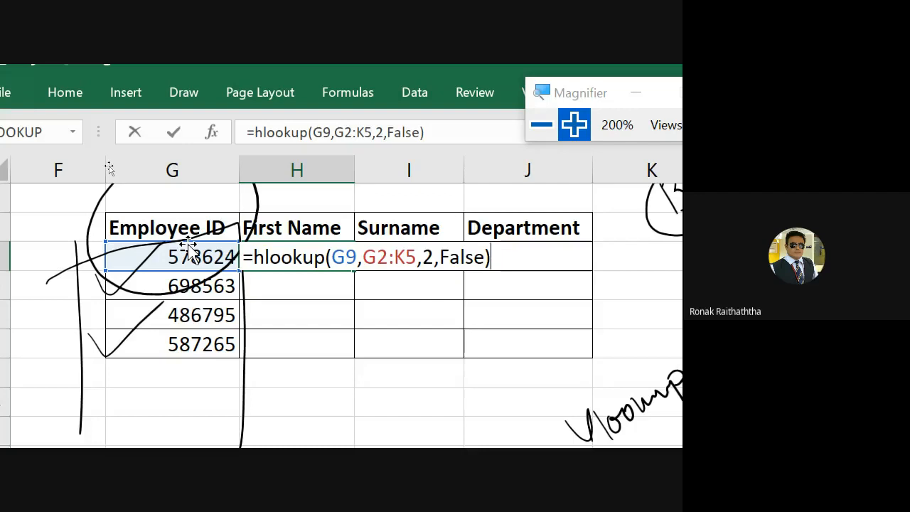
key("ctrl+Return")
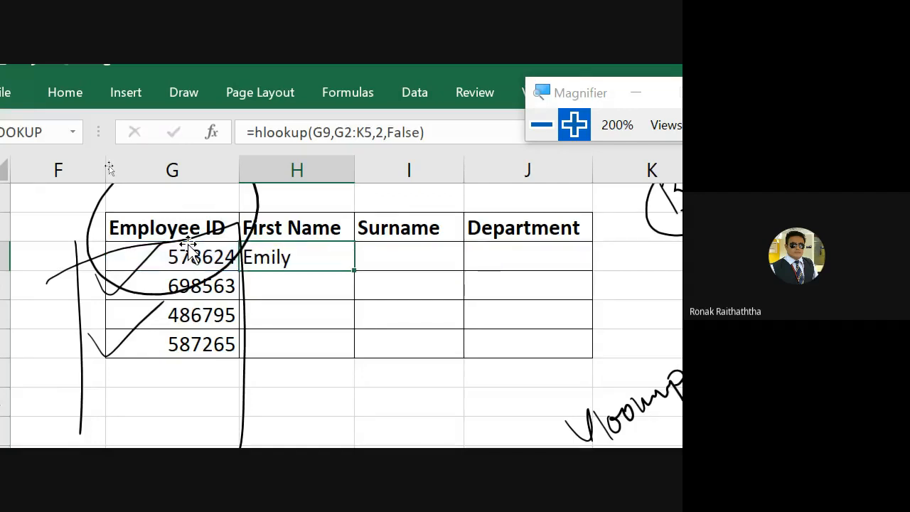
Copy the HLOOKUP formula with the relative table range from H9 down through H12
key("ctrl+c")
key("shift+Down")
key("shift+Down")
key("shift+Down")
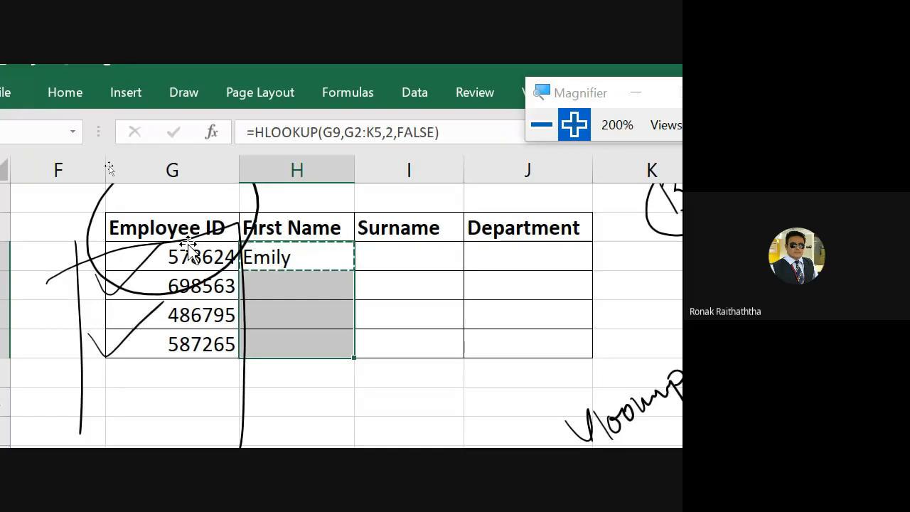
key("ctrl+v")
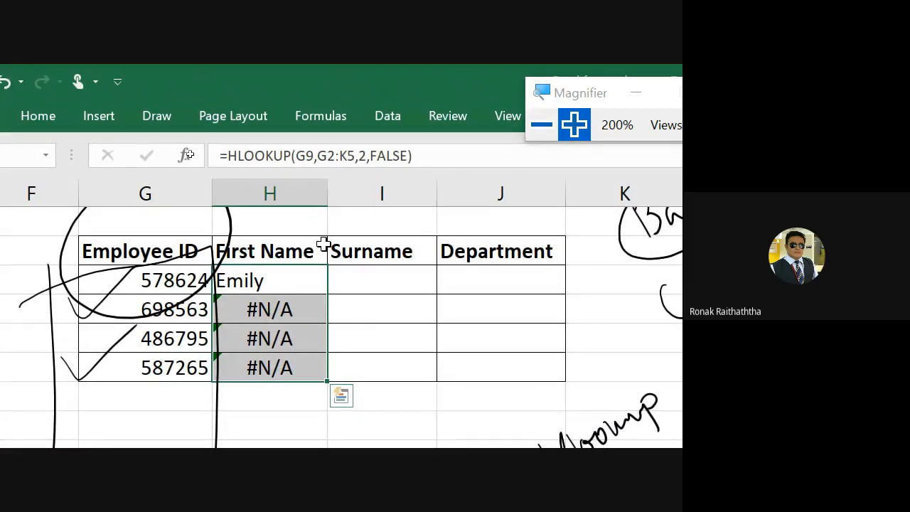
Compare the table array references in the formulas of H9 and H10
double_click(290, 274)
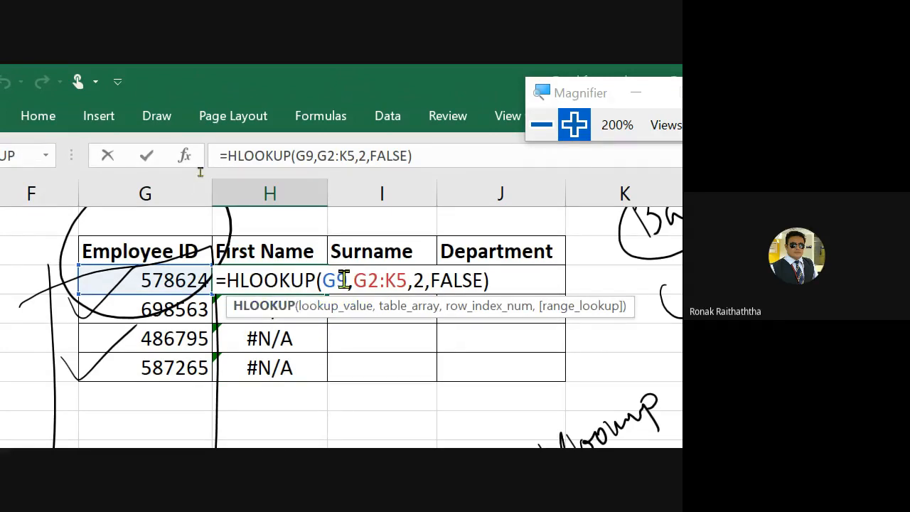
left_click_drag(354, 279, 410, 282)
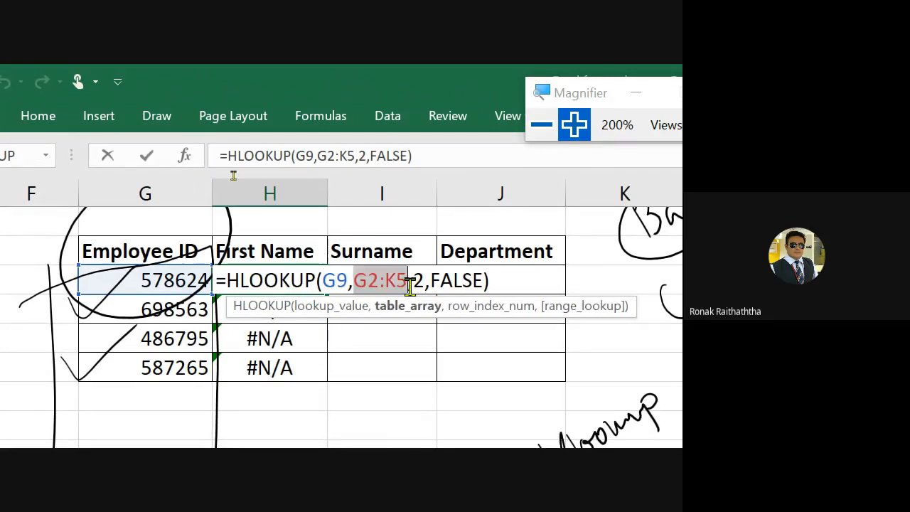
key("Escape")
double_click(292, 309)
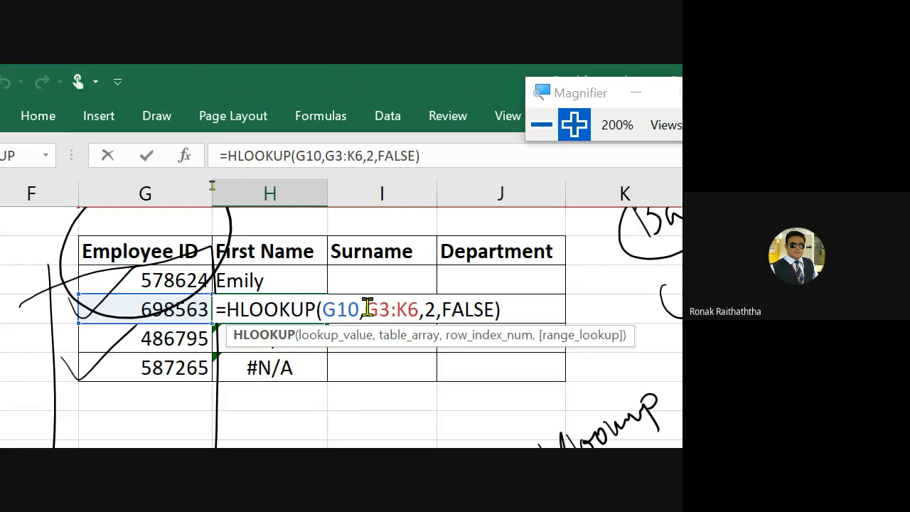
key("Escape")
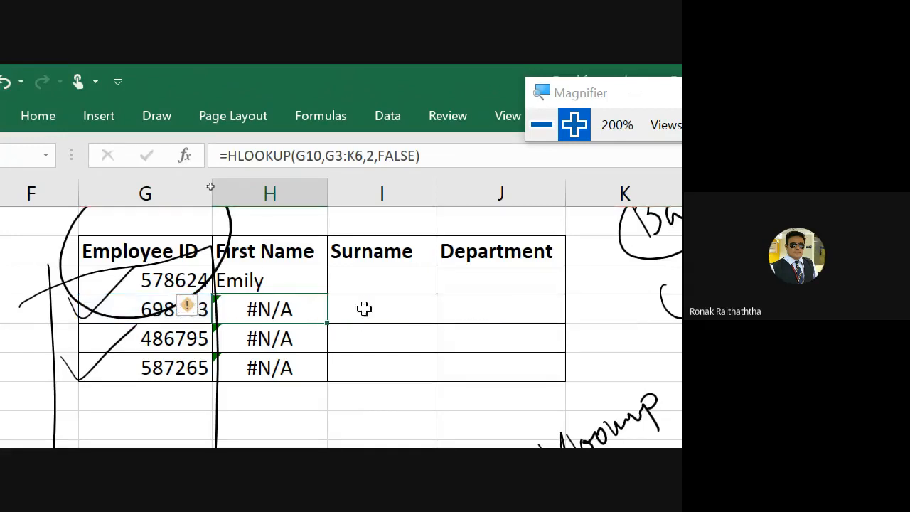
Make the table array in the H9 formula absolute as $G$2:$K$5
left_click(291, 279)
double_click(291, 279)
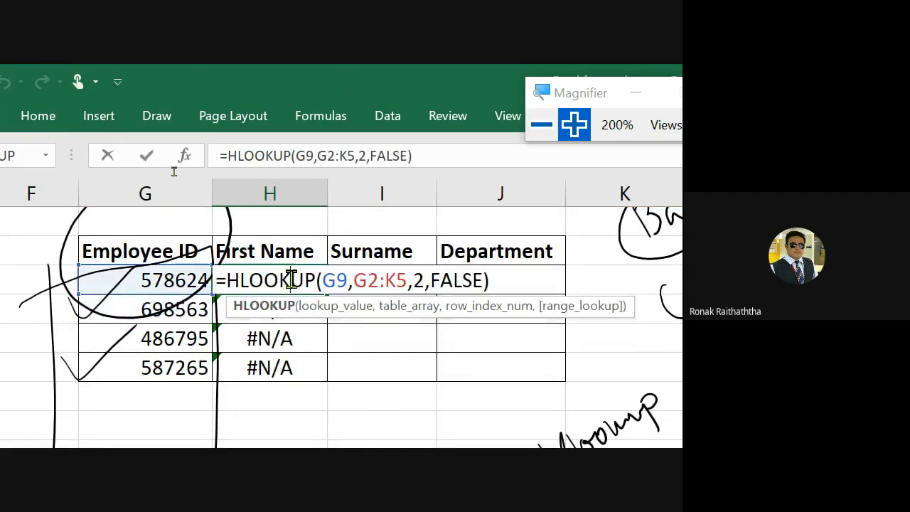
left_click(370, 280)
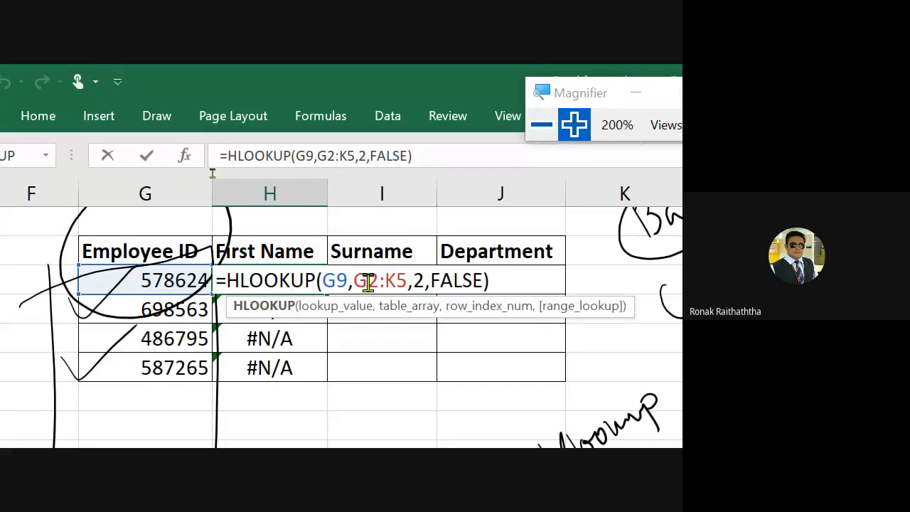
key("F4")
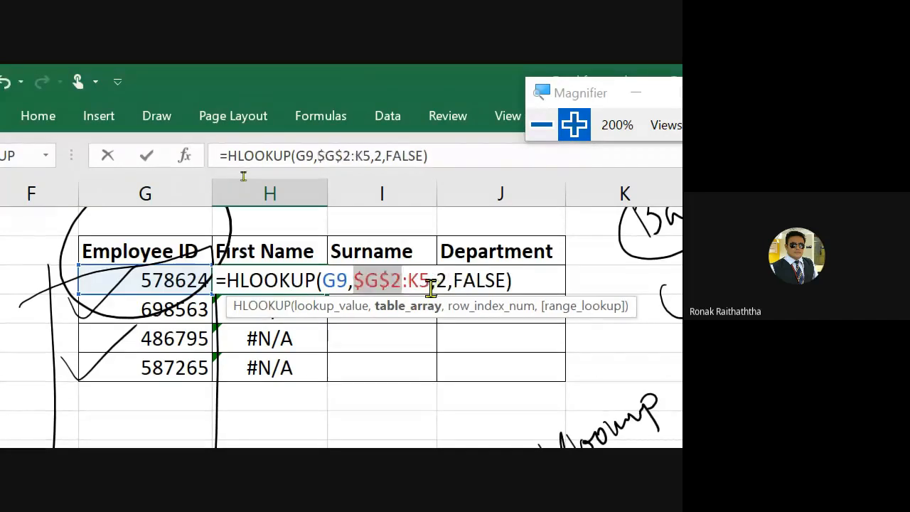
left_click(423, 285)
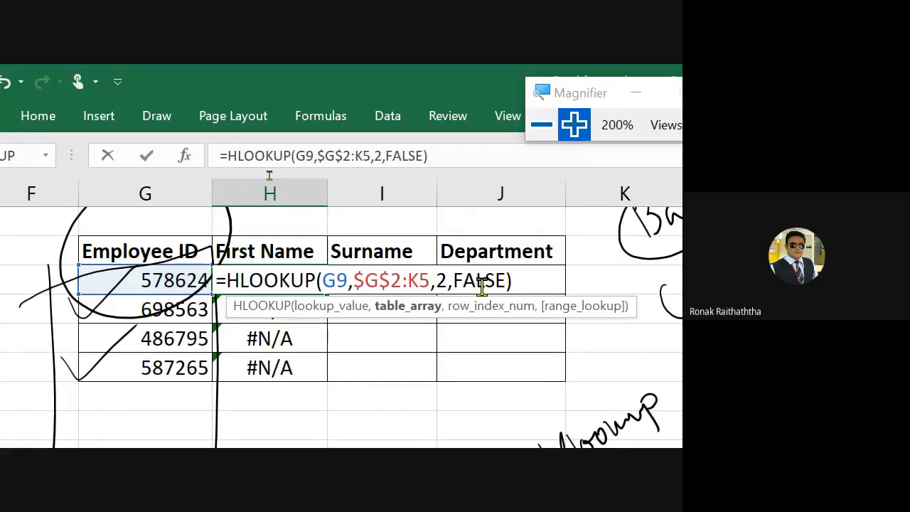
key("F4")
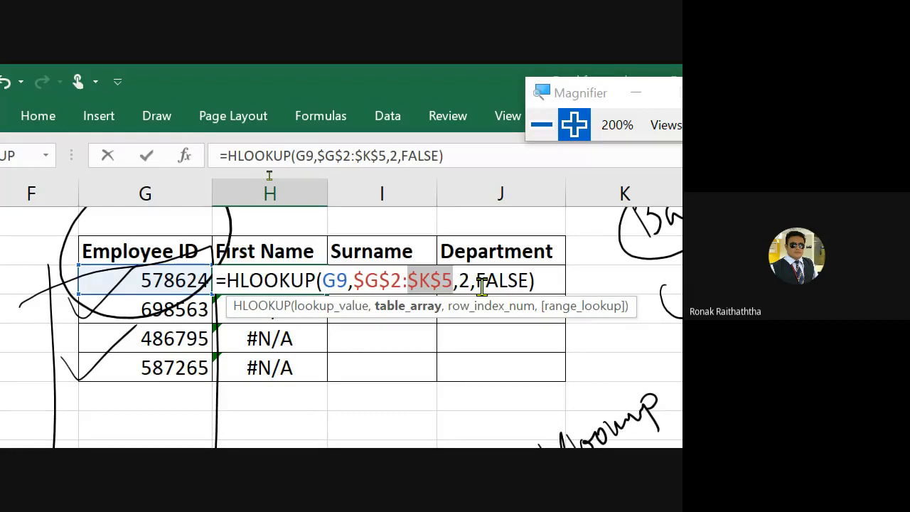
key("ctrl+Return")
Copy the corrected HLOOKUP formula from H9 into H10:H12
key("Down")
key("Up")
key("ctrl+c")
key("Down")
key("shift+Down")
key("shift+Down")
key("ctrl+v")
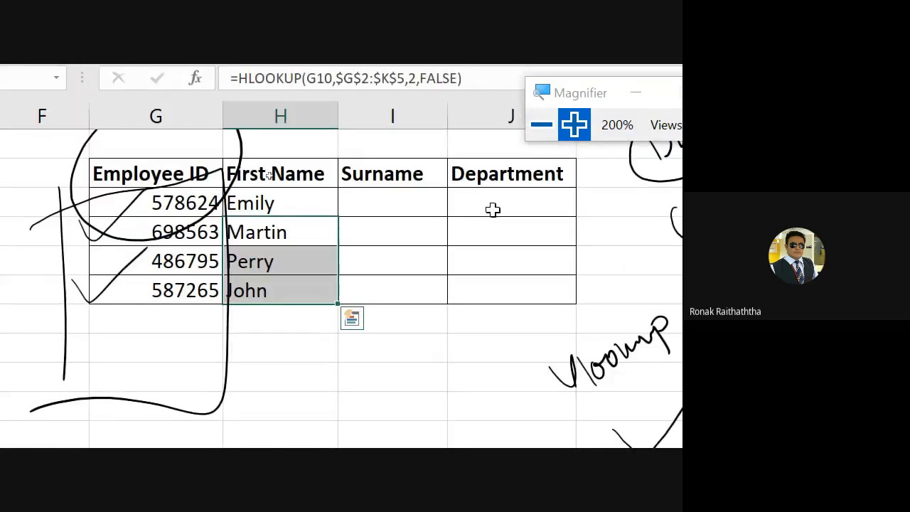
Fill the H9 formula across into the Surname and Department cells I9:J9
key("Up")
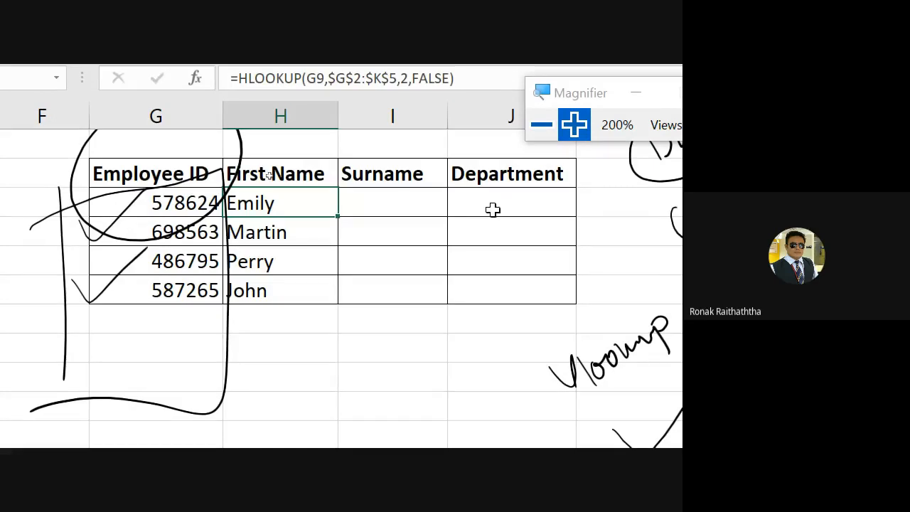
key("F2")
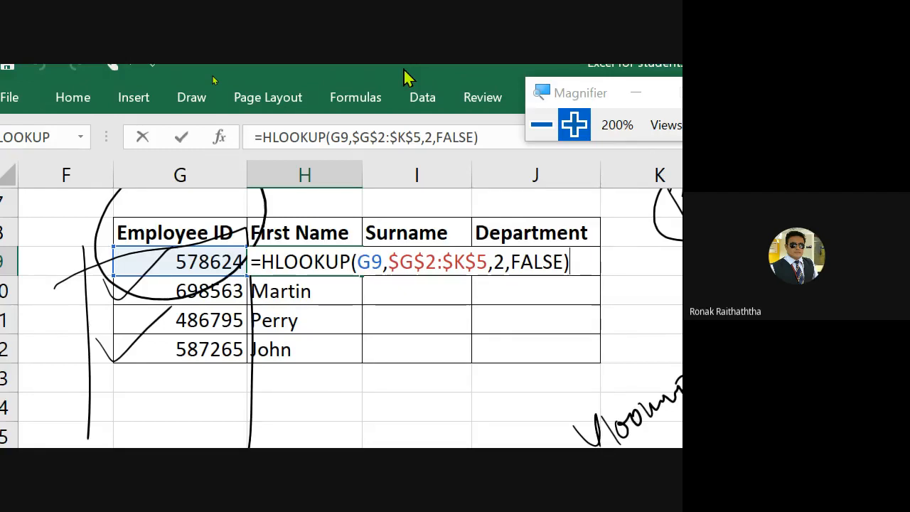
key("ctrl+Return")
left_click_drag(364, 275, 580, 282)
Inspect the lookup value references in the copied formulas of I9 and J9
double_click(399, 262)
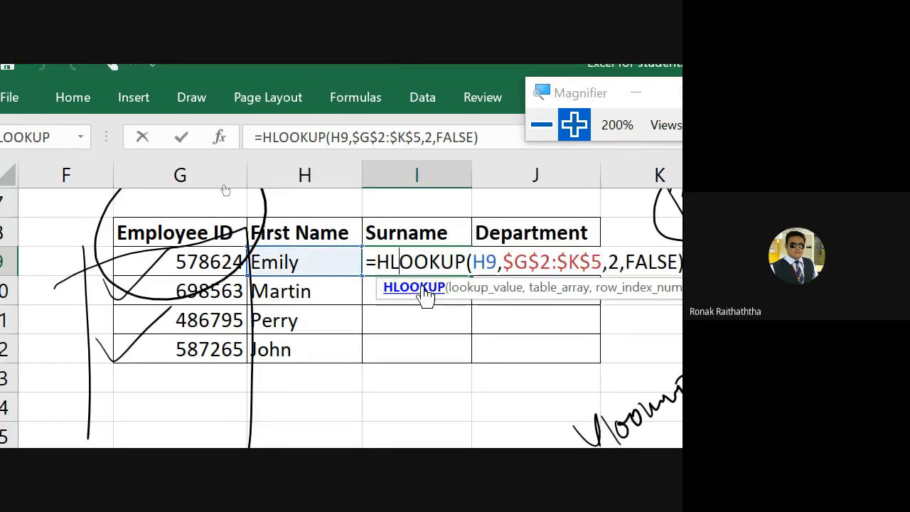
left_click_drag(496, 262, 471, 261)
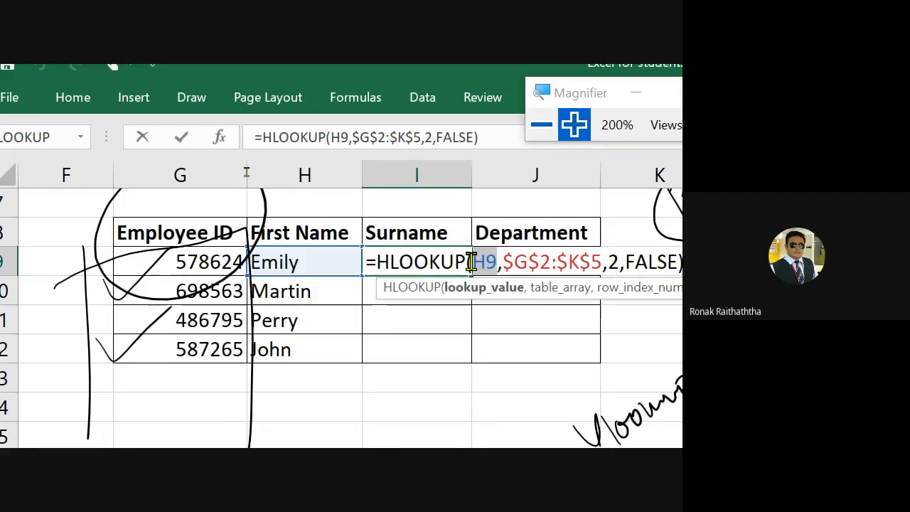
key("Escape")
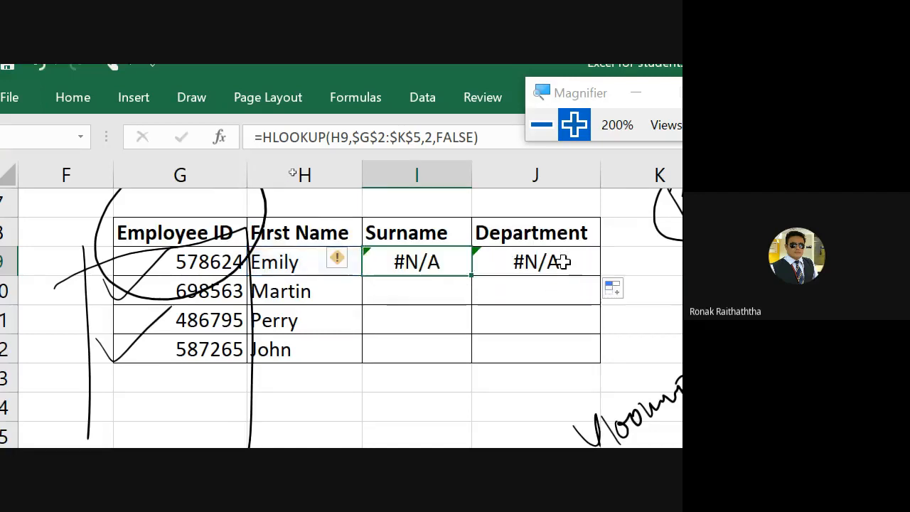
left_click(562, 262)
double_click(564, 262)
left_click_drag(604, 263, 574, 258)
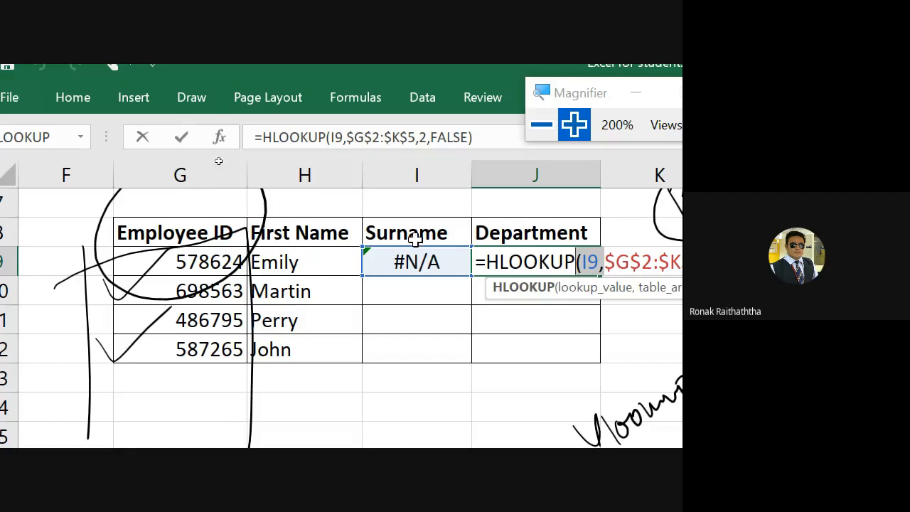
key("Escape")
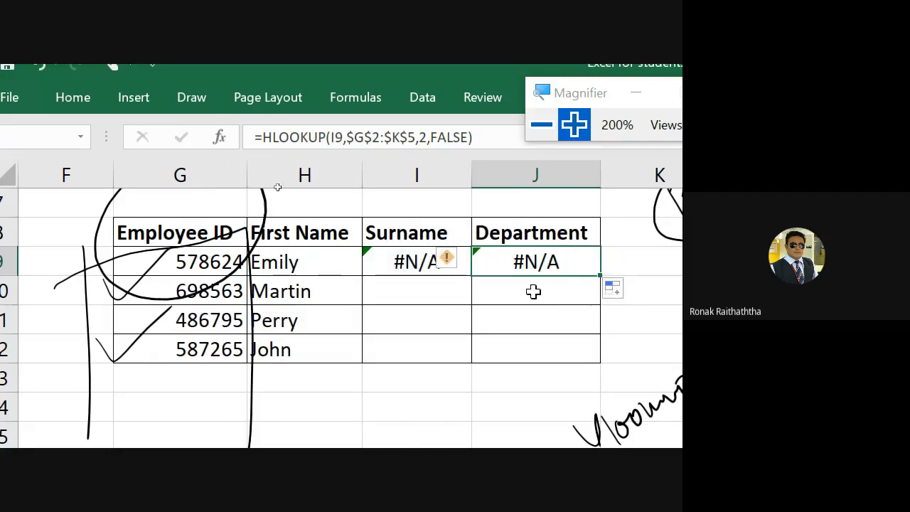
Make the lookup value in the H9 HLOOKUP formula absolute as $G$9
left_click(288, 262)
double_click(288, 262)
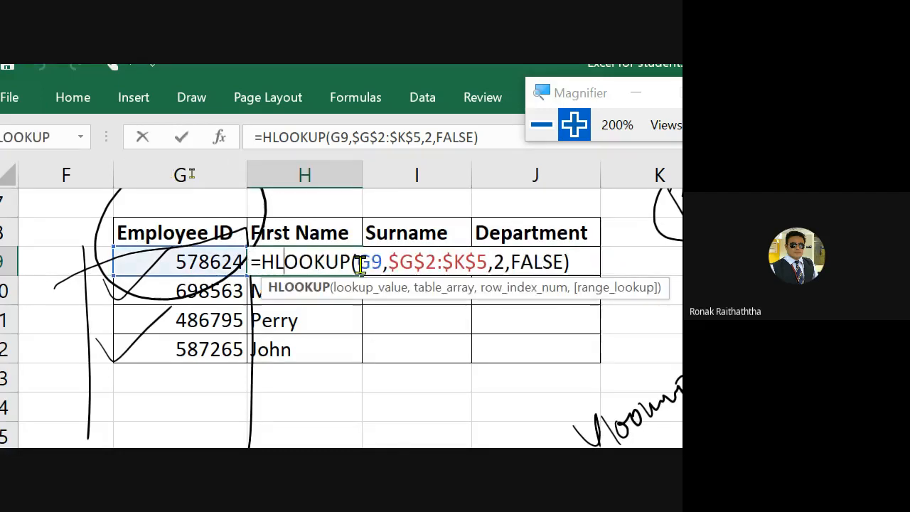
left_click(366, 262)
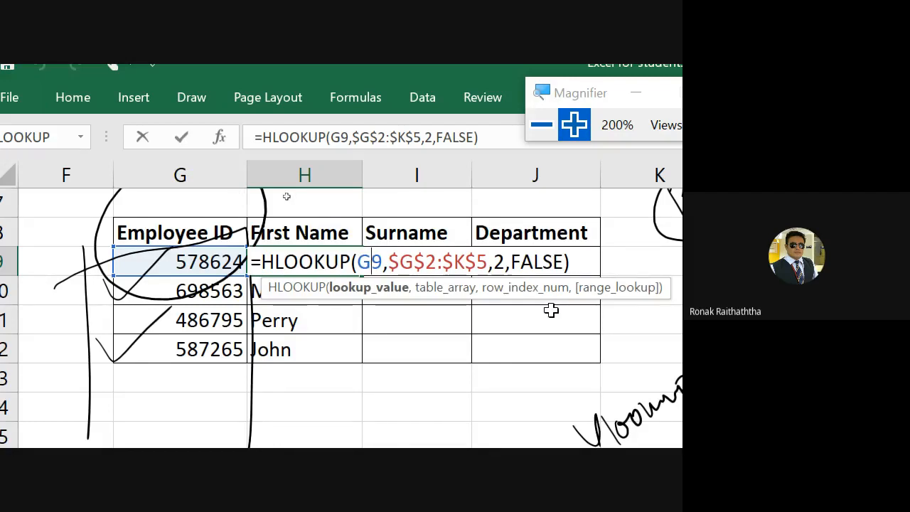
key("F4")
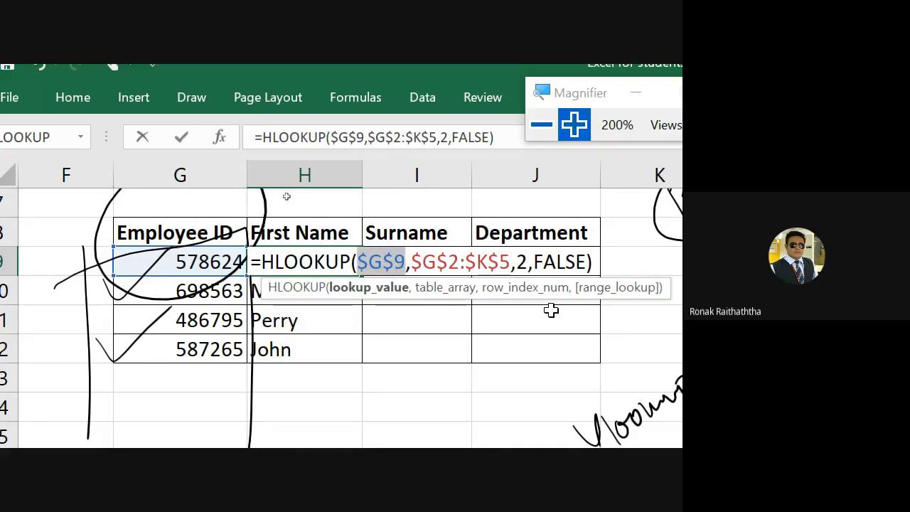
key("ctrl+Return")
Copy the updated H9 formula into the Surname and Department cells I9:J9
key("ctrl+c")
key("Right")
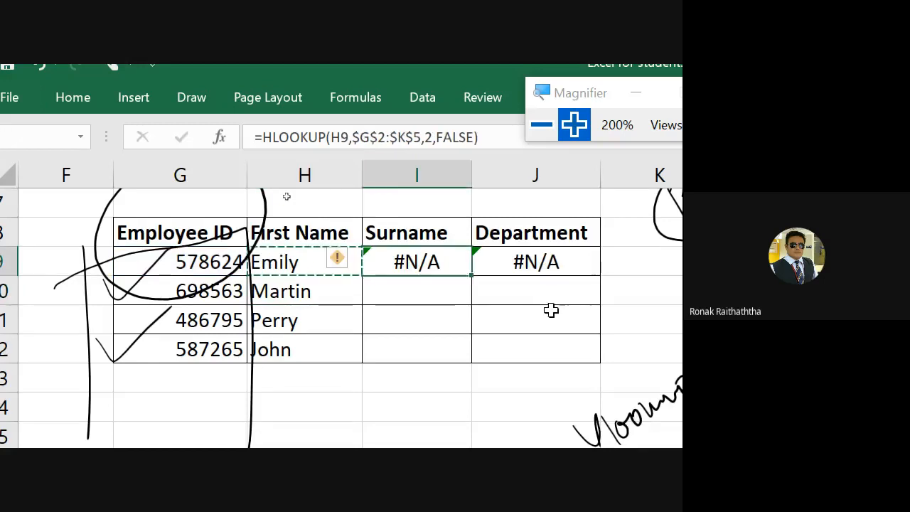
key("shift+Right")
key("ctrl+v")
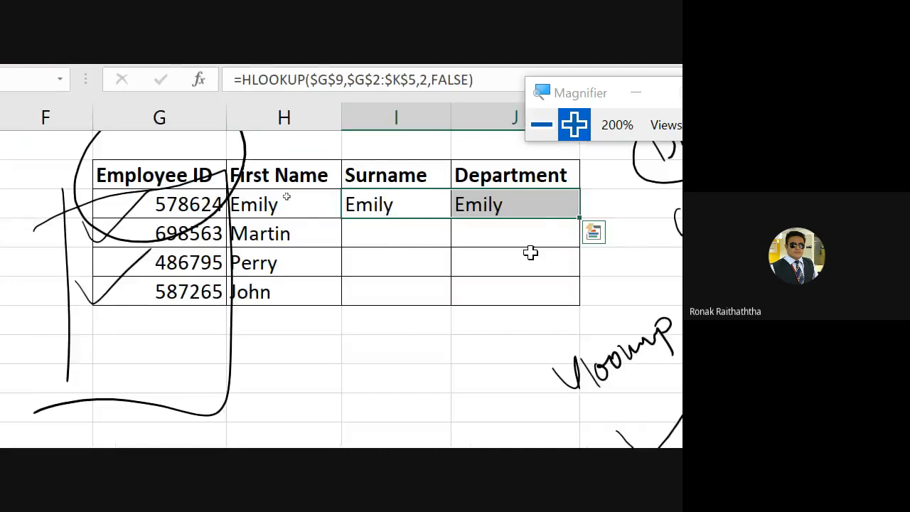
Set the row index number in the Surname formula in I9 to 3
key("F2")
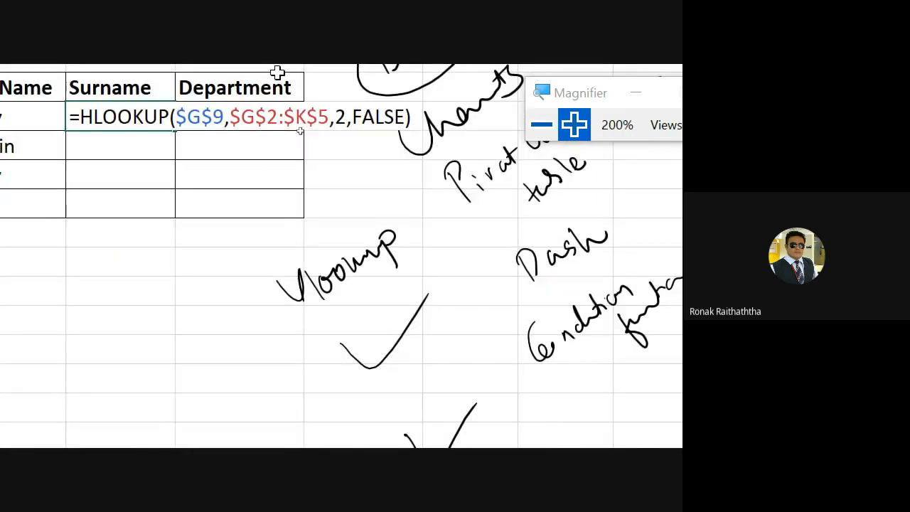
left_click(351, 281)
double_click(351, 280)
type("3")
key("Return")
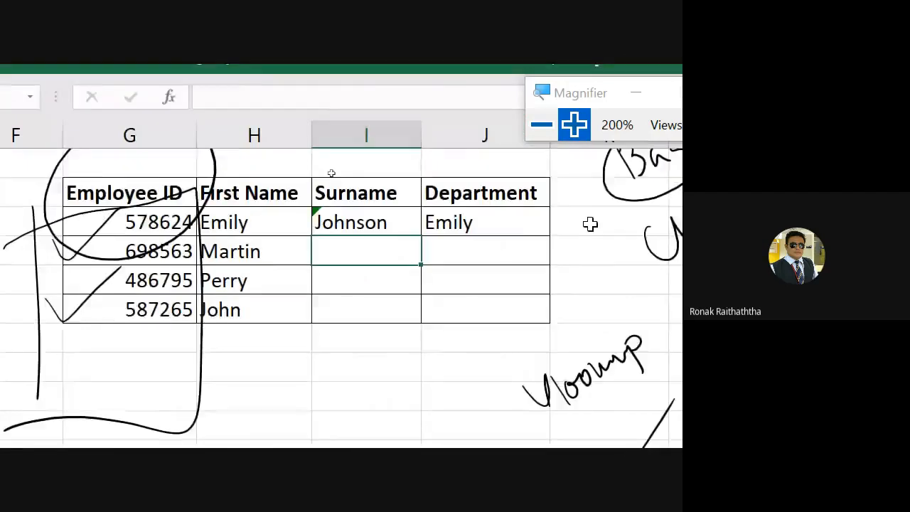
Set the row index number in the Department formula in J9 to 4
key("Up")
key("Right")
key("F2")
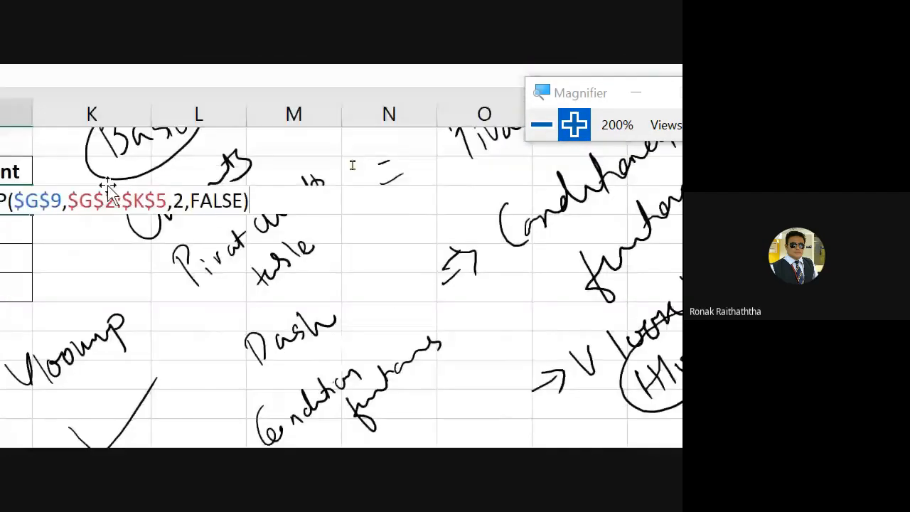
left_click(183, 201)
key("BackSpace")
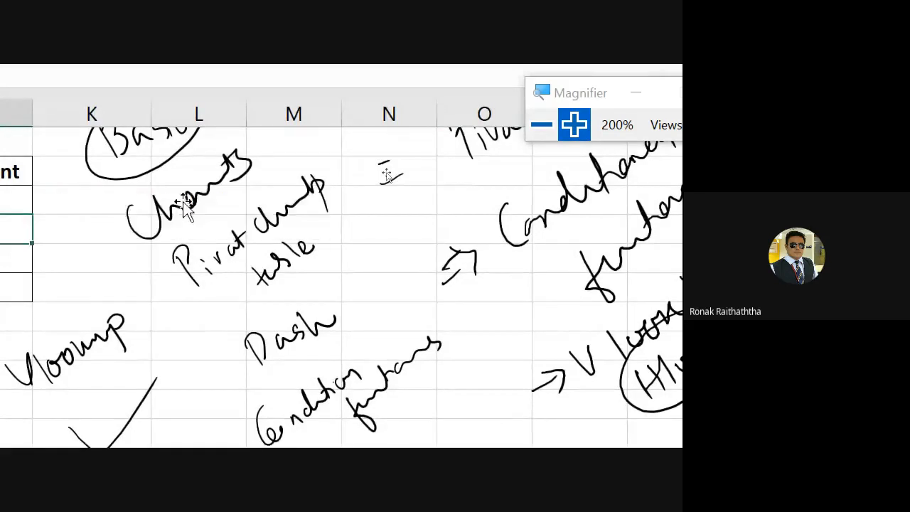
type("4")
key("Return")
Review the references in the completed HLOOKUP formulas of row 9, opening the First Name formula in H9
left_click(388, 177)
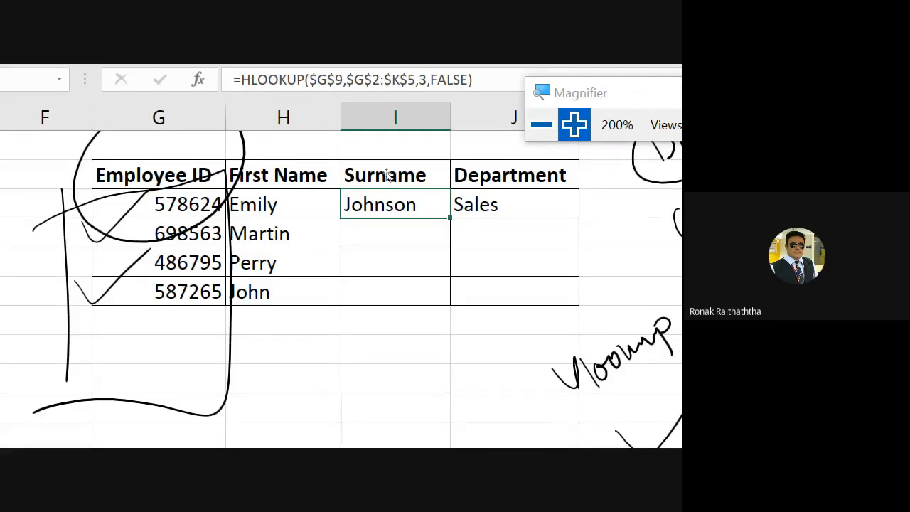
key("Left")
key("Left")
key("Right")
key("F2")
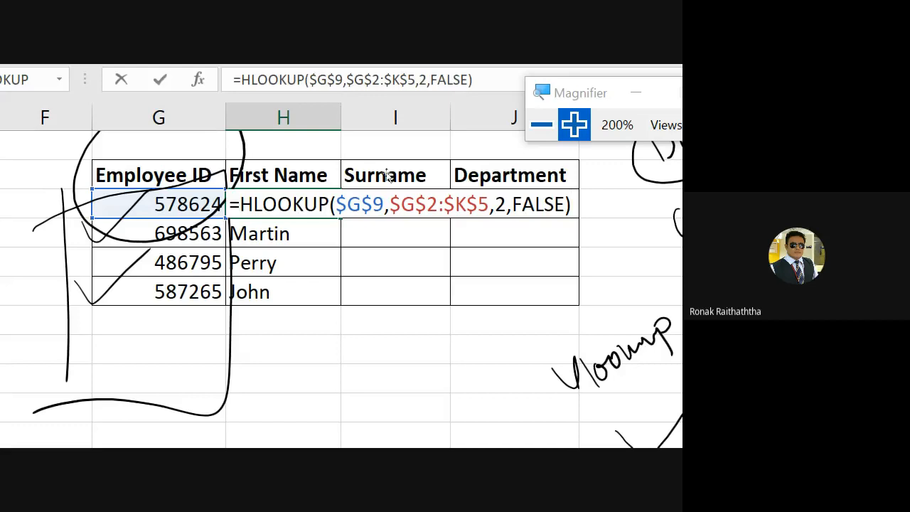
key("ctrl+Return")
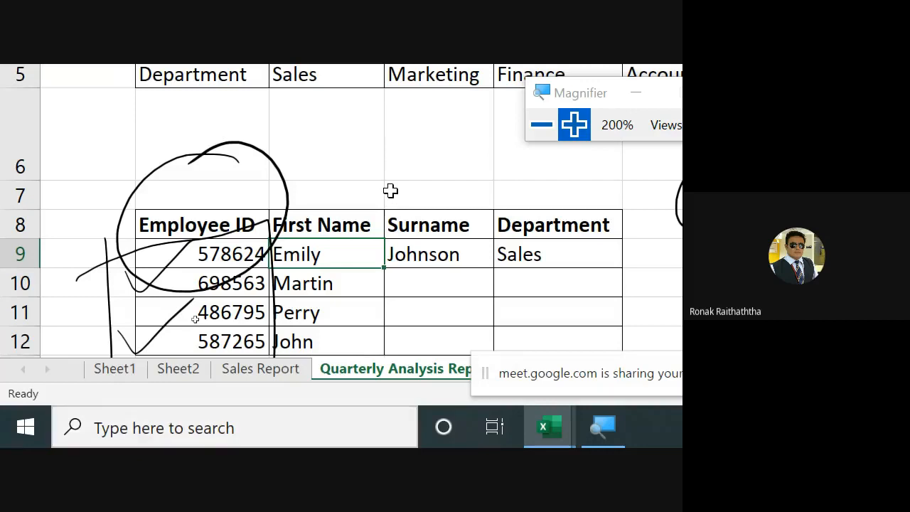
Switch to the finance functions workbook
key("alt+Tab")
key("alt+Tab")
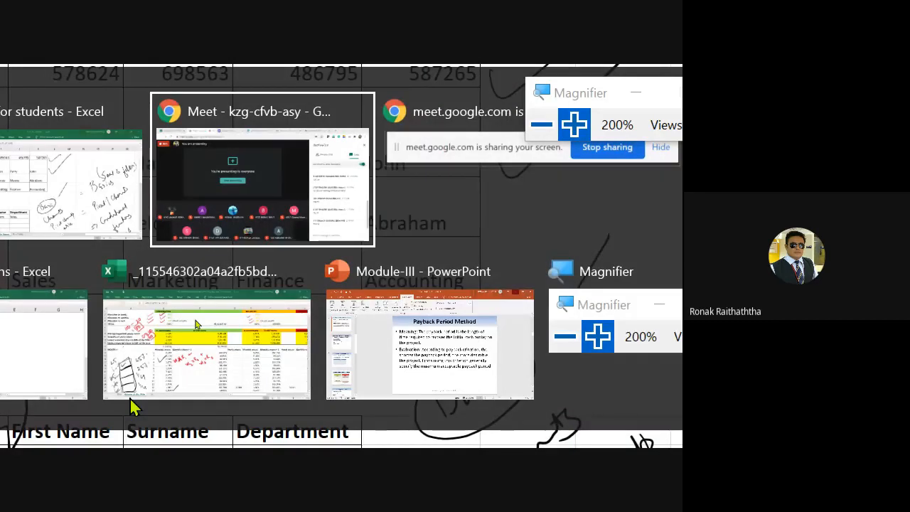
key("alt+Tab")
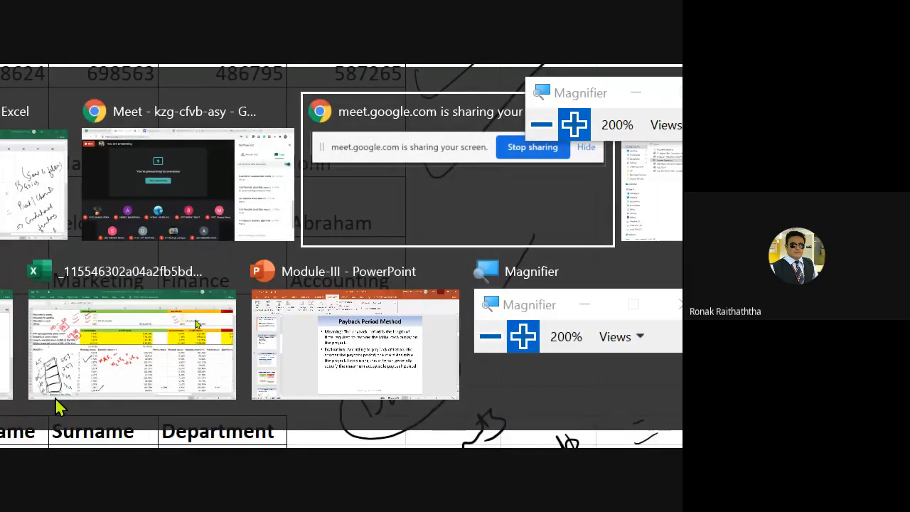
key("alt+Tab")
key("alt+Tab")
key("alt+Tab")
key("alt+Tab")
key("alt+Tab")
key("alt+Tab")
key("alt+Tab")
key("alt+Tab")
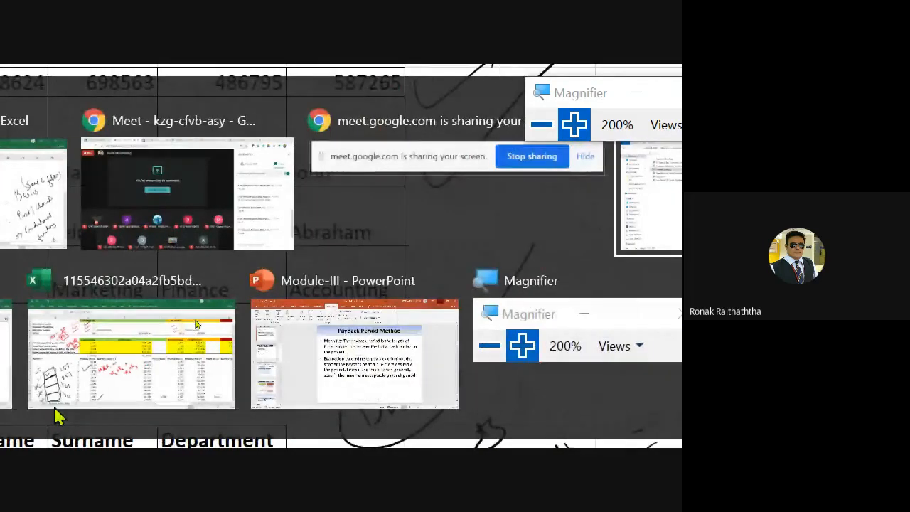
key("alt+Tab")
key("alt+Tab")
key("alt+Tab")
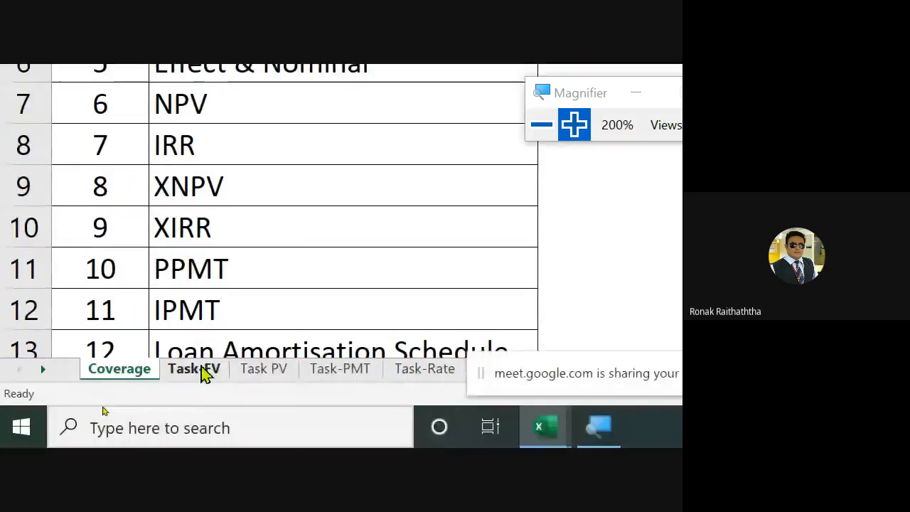
Open the Task-FV sheet and clear the existing single cash flow FV formula from B3
left_click(204, 372)
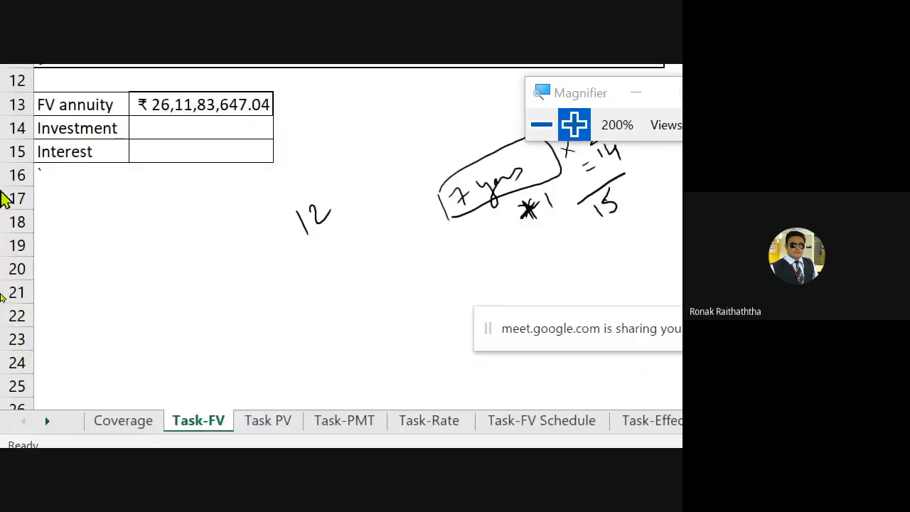
scroll(47, 164, "up", 2)
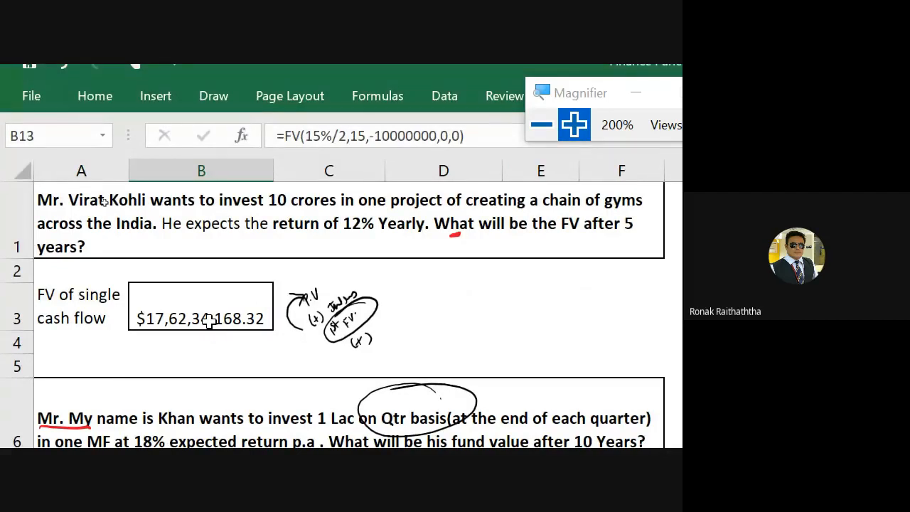
left_click(208, 320)
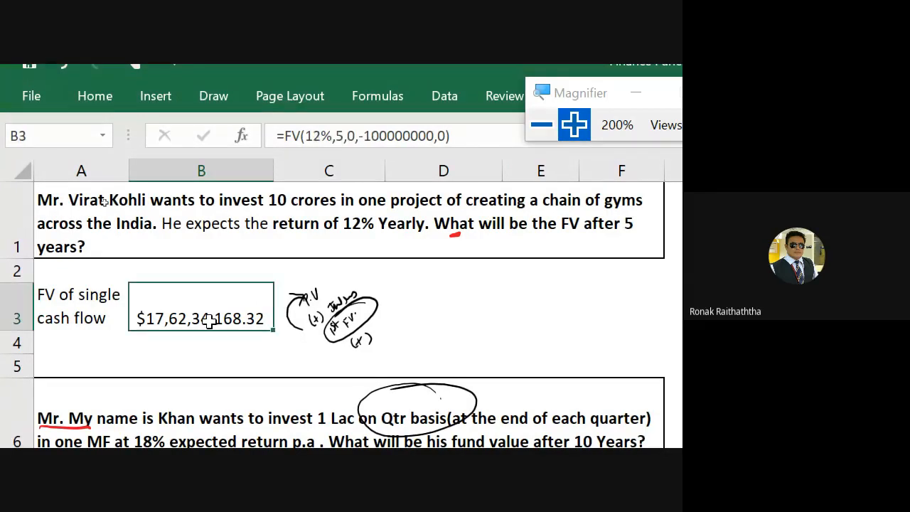
key("Delete")
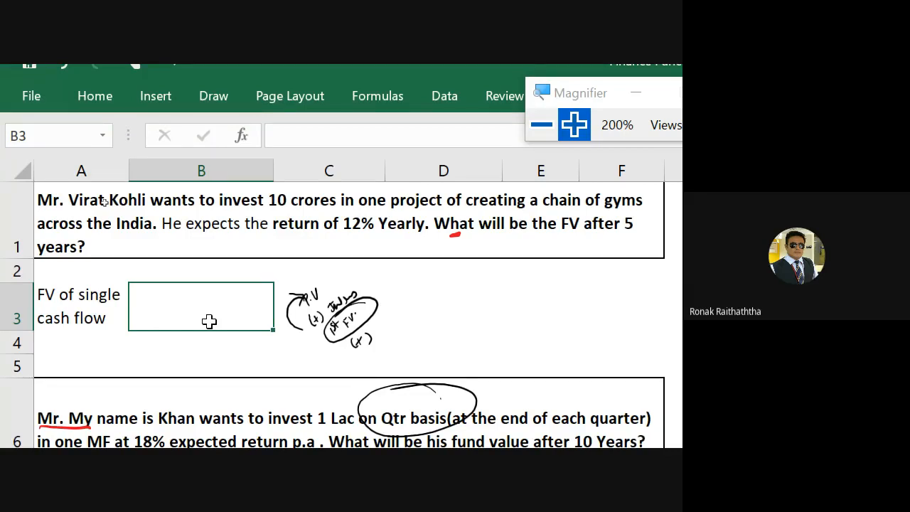
key("Up")
key("Down")
key("Down")
key("Up")
key("Up")
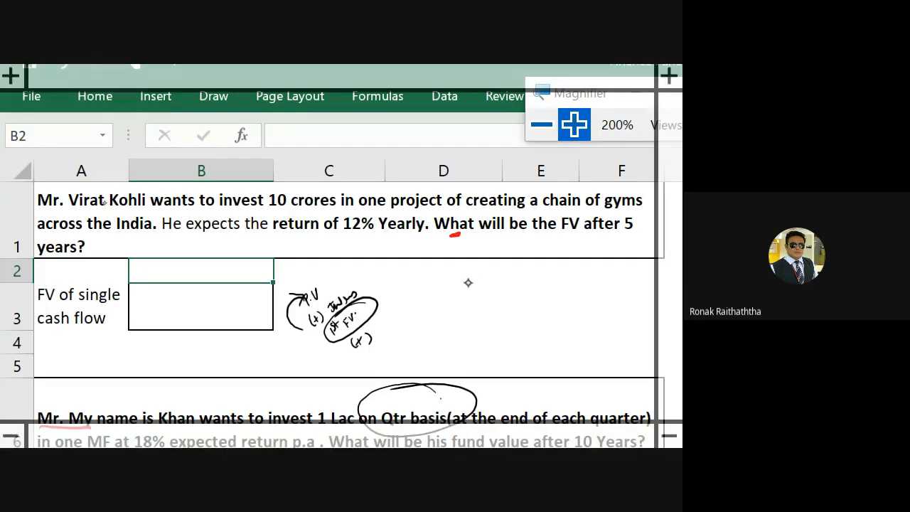
Handwrite the one-year interest example in the blank area beside row 3: 100, 12% = 12, a sum line and 112
mouse_move(467, 283)
left_mouse_down()
mouse_move(489, 275)
mouse_move(483, 310)
mouse_move(488, 301)
mouse_move(497, 308)
left_mouse_up()
mouse_move(504, 289)
left_mouse_down()
mouse_move(499, 308)
mouse_move(515, 280)
left_mouse_up()
left_click_drag(510, 286, 516, 285)
left_click_drag(521, 274, 519, 281)
left_click_drag(527, 273, 538, 279)
mouse_move(550, 279)
left_mouse_down()
mouse_move(491, 326)
mouse_move(521, 321)
left_mouse_up()
left_click_drag(527, 306, 539, 317)
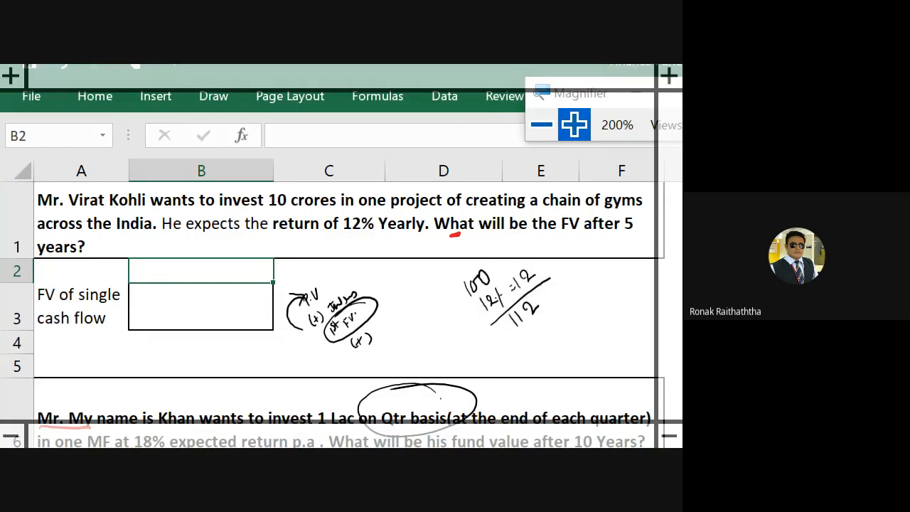
Annotate the handwritten example with 12% below 112, a circled cross, arrows towards 100 and 112, a tick and an underline
left_click_drag(511, 355, 510, 369)
mouse_move(519, 353)
left_mouse_down()
mouse_move(532, 363)
mouse_move(455, 302)
left_mouse_up()
left_click_drag(447, 305, 467, 325)
left_click_drag(462, 329, 475, 345)
mouse_move(475, 329)
left_mouse_down()
mouse_move(464, 344)
mouse_move(508, 322)
left_mouse_up()
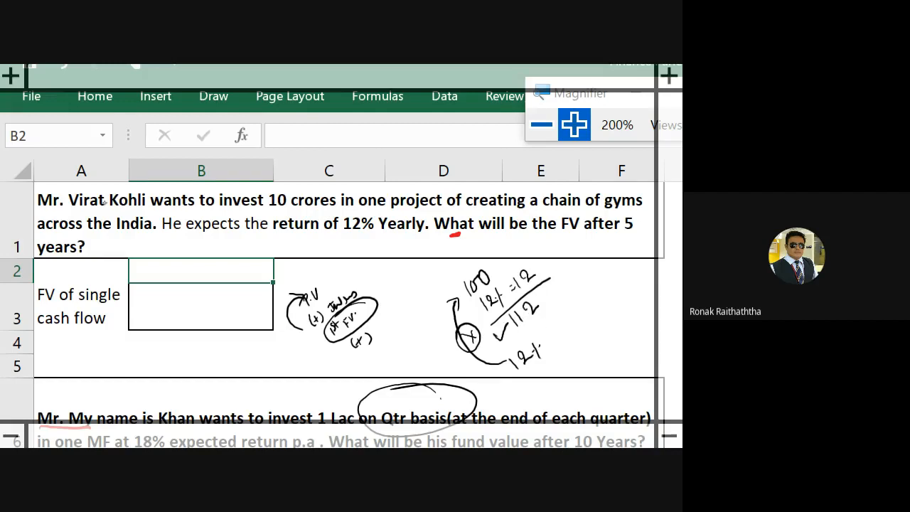
left_click_drag(559, 288, 545, 343)
left_click_drag(548, 293, 566, 328)
left_click_drag(534, 367, 591, 324)
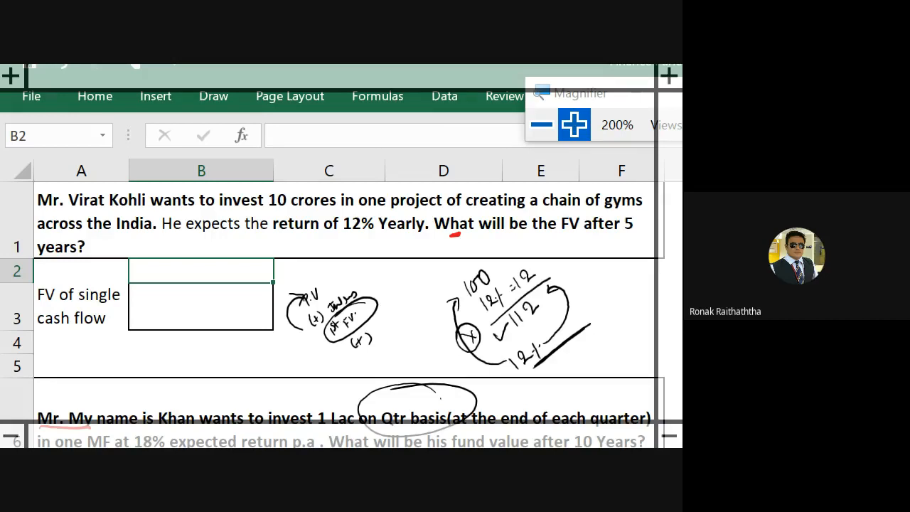
Start an FV formula in B3 with a rate of 12% and 5 periods
left_click(170, 318)
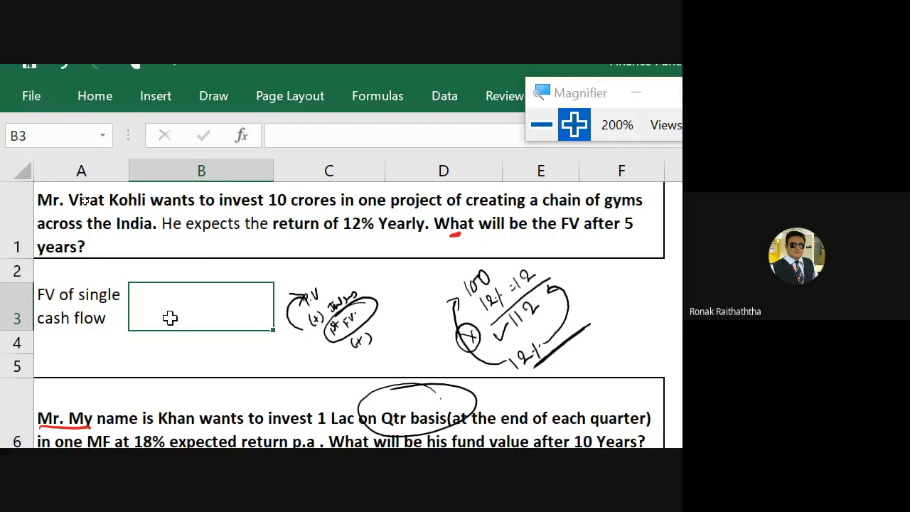
type("=")
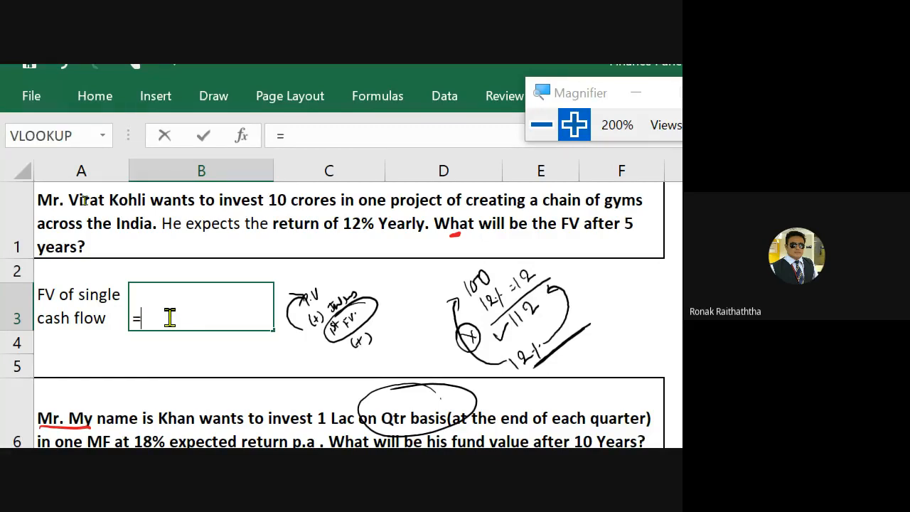
type("fv")
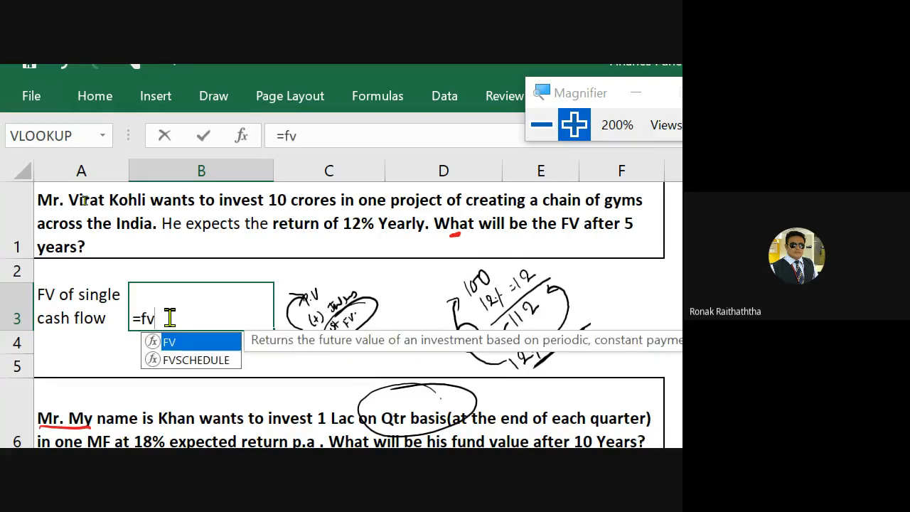
type("(")
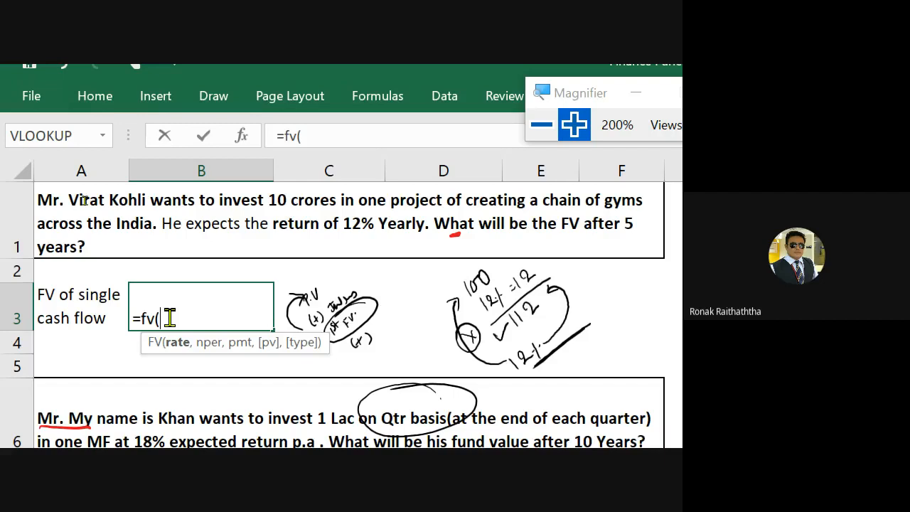
type("12%")
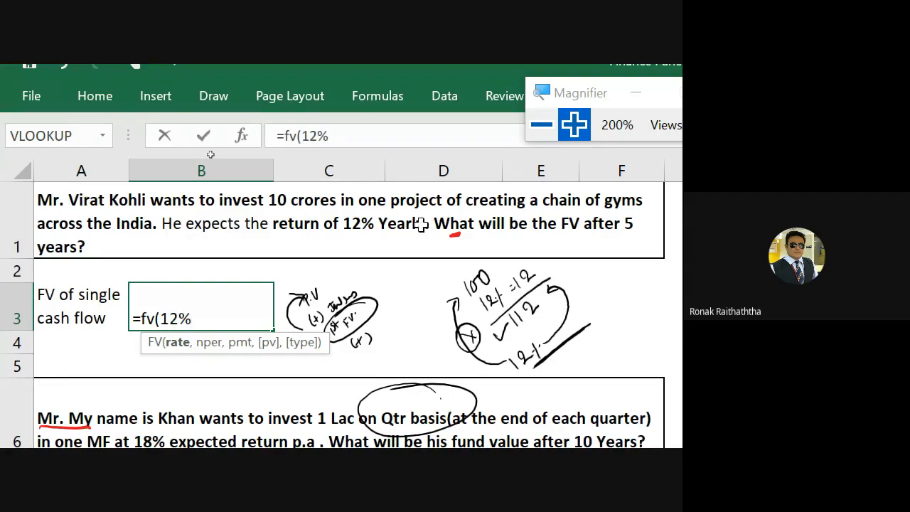
type(",")
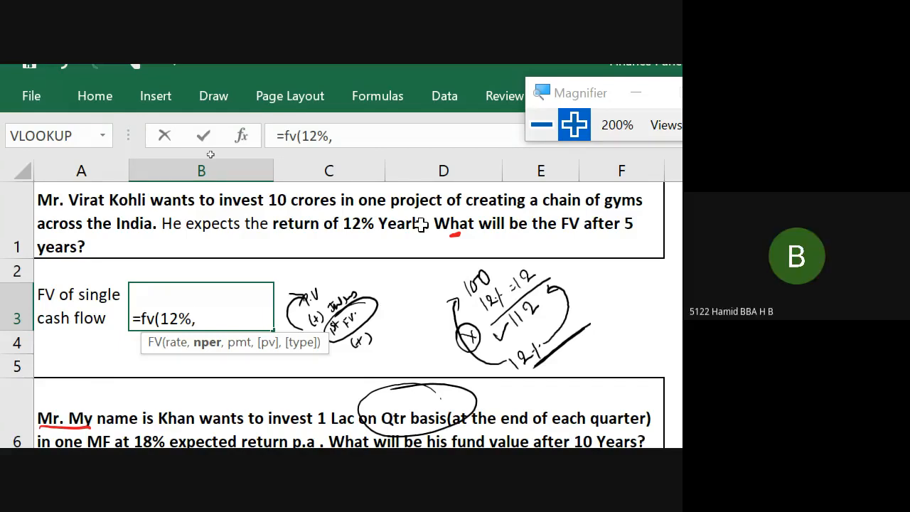
type("5")
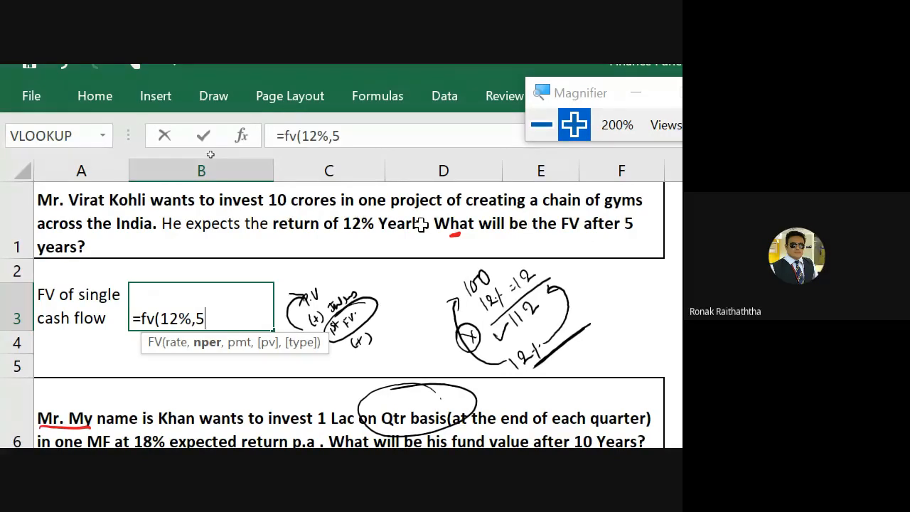
Advance the FV formula in B3 to its payment argument
type(",")
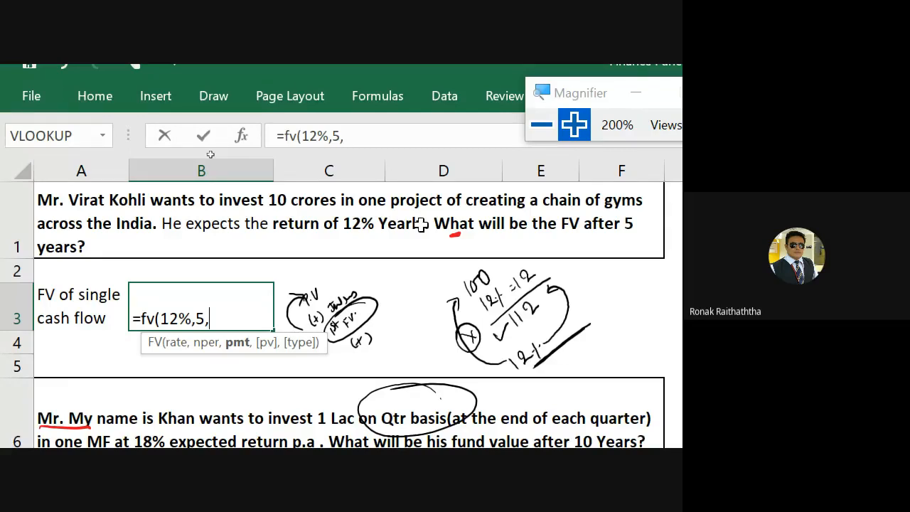
type("10000000 ")
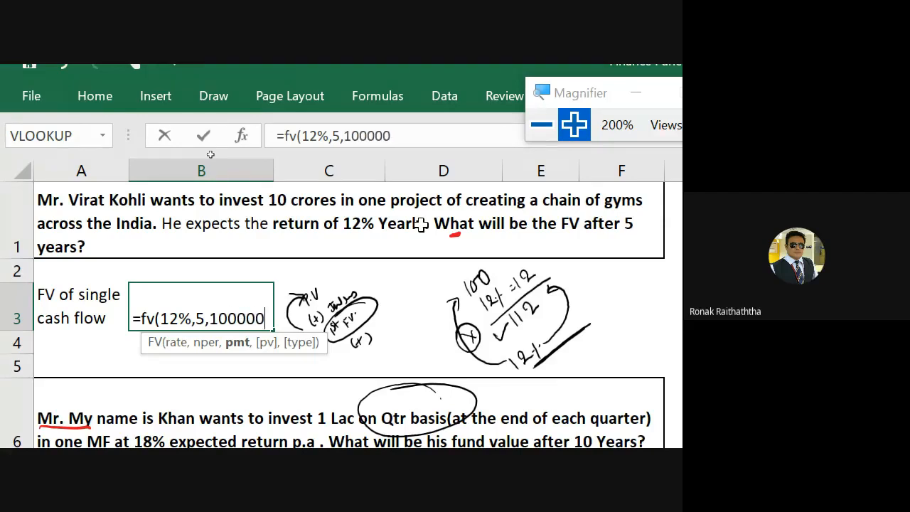
type("000")
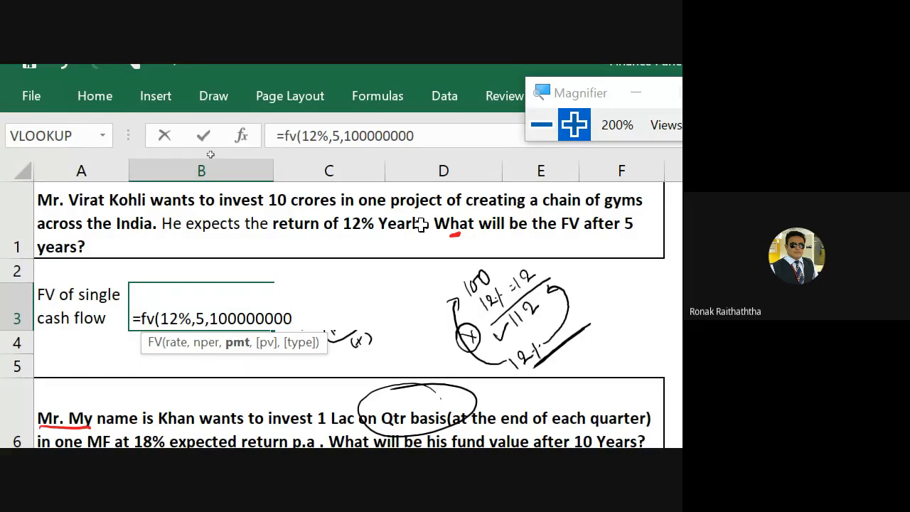
type(",")
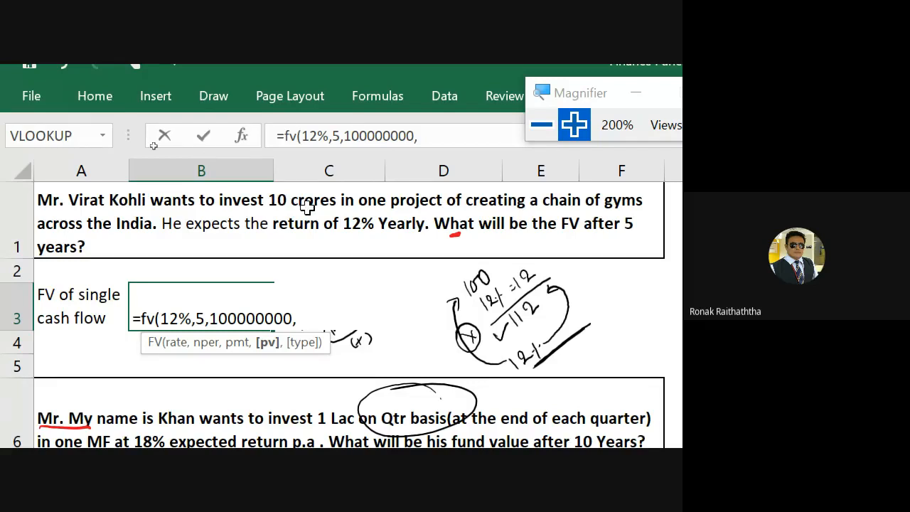
key("BackSpace")
key("BackSpace")
key("BackSpace")
key("BackSpace")
key("BackSpace")
key("BackSpace")
key("BackSpace")
key("BackSpace")
key("BackSpace")
key("BackSpace")
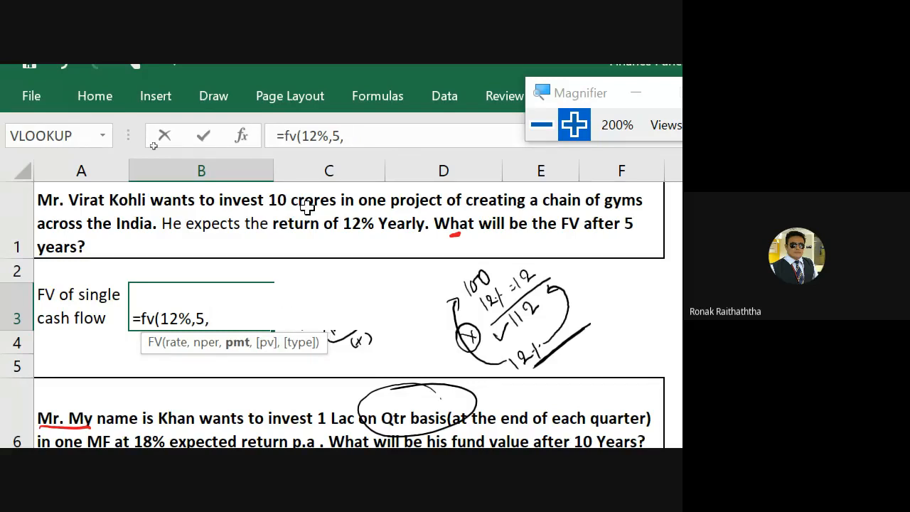
Complete the FV formula in B3 with payment 0, present value 100000000 and type 0, and widen column B to fit the result
type("0,")
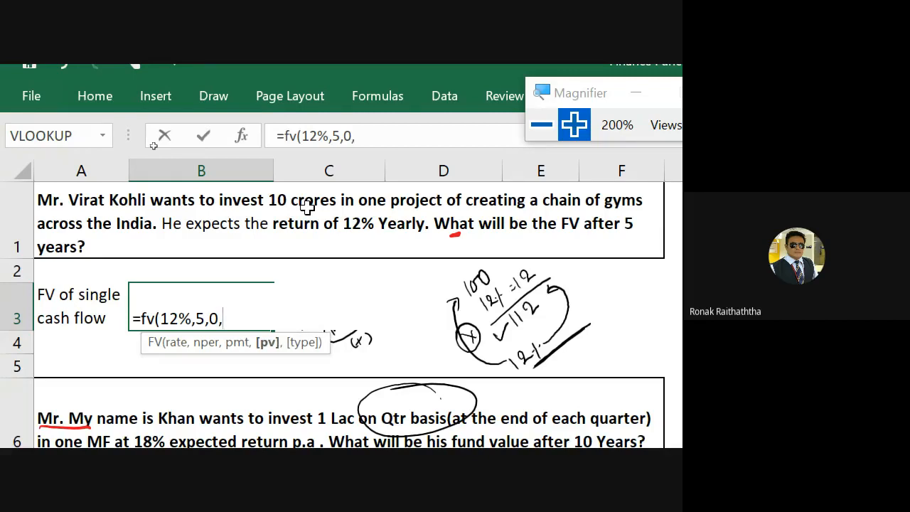
type("100000000")
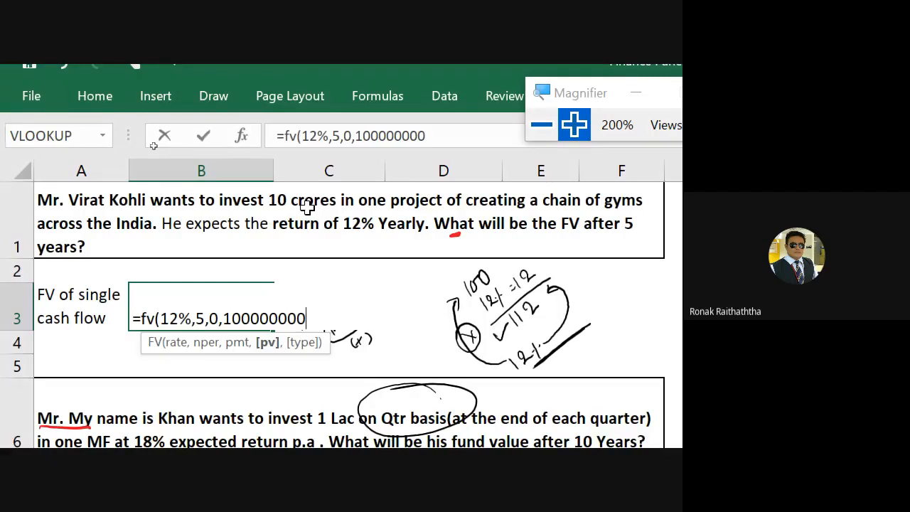
type(",0")
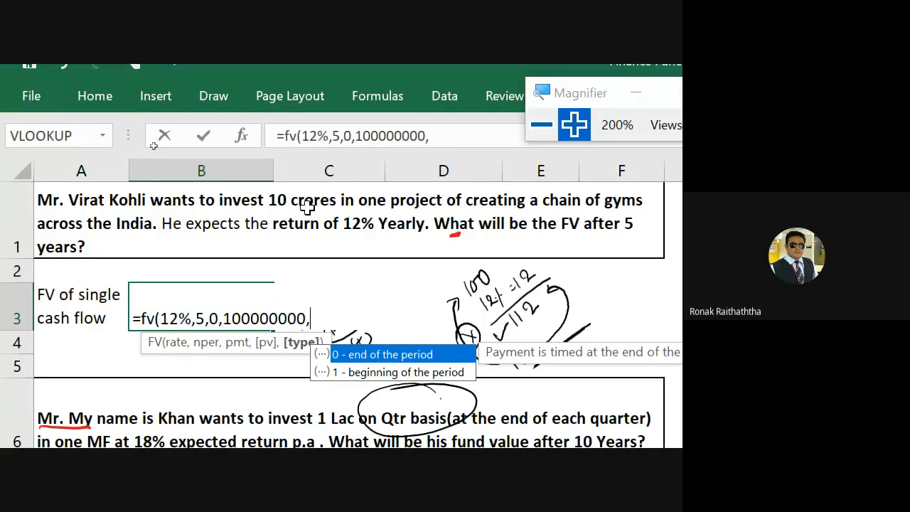
type("0)")
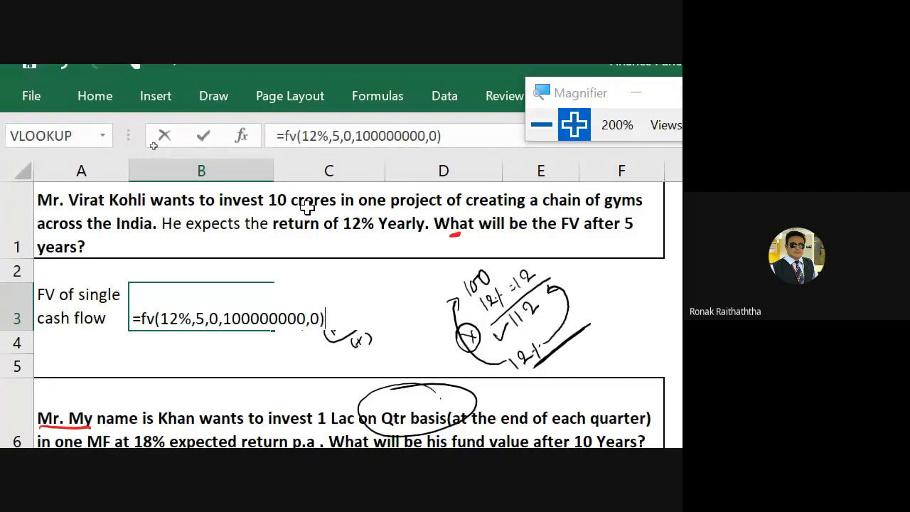
key("Return")
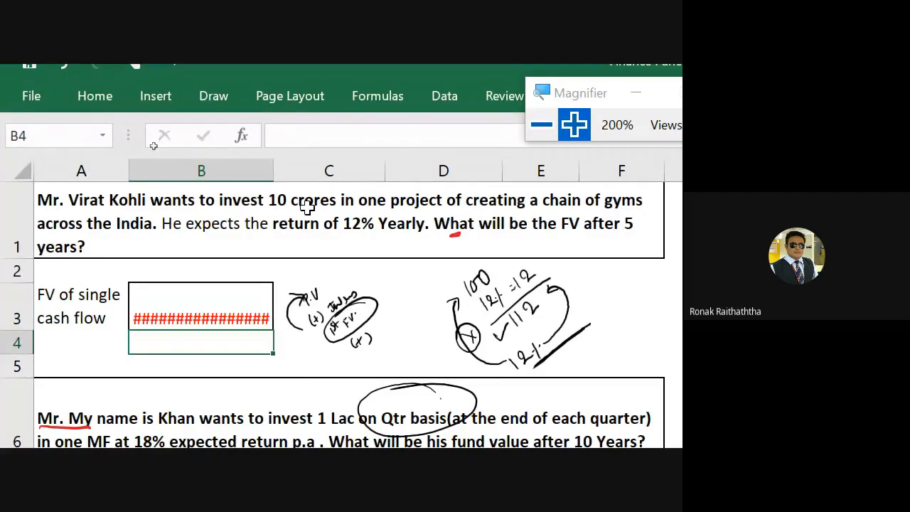
key("Up")
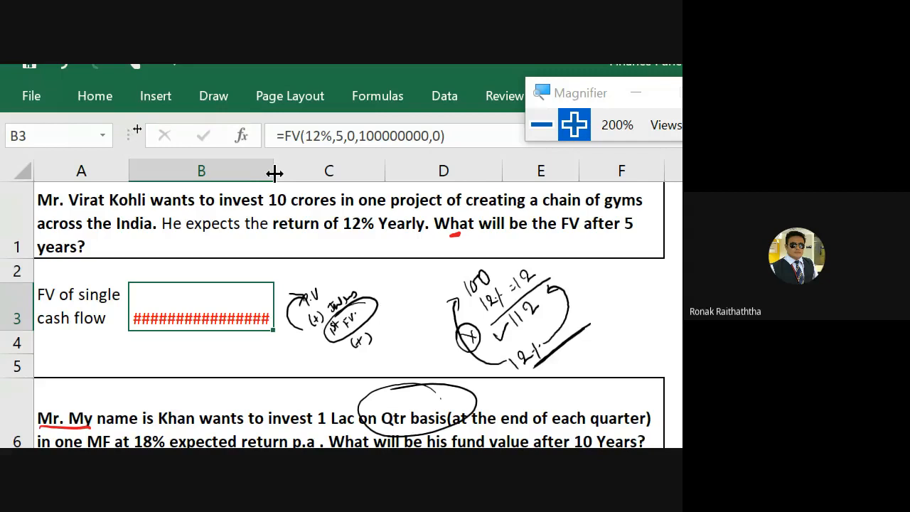
left_click_drag(274, 172, 289, 180)
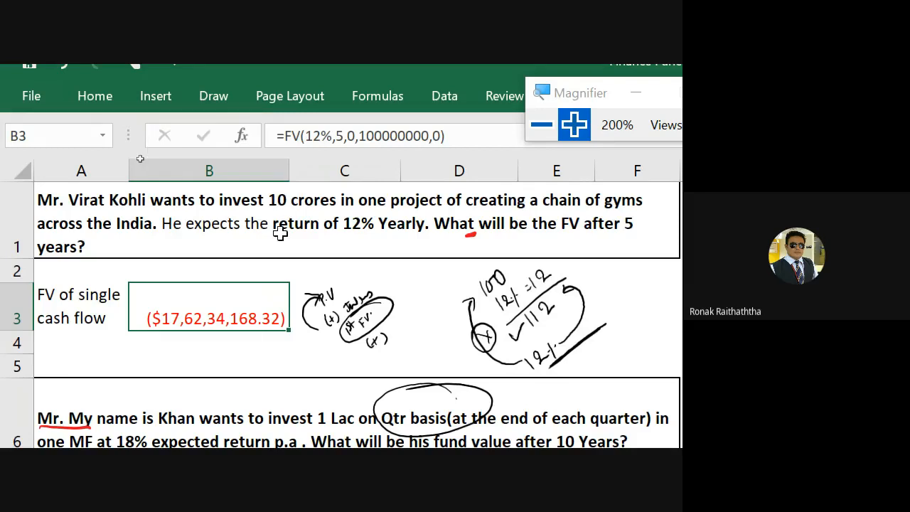
Make the present value in B3's FV formula negative, as -100000000
double_click(256, 306)
left_click_drag(228, 318, 283, 320)
left_click(282, 320)
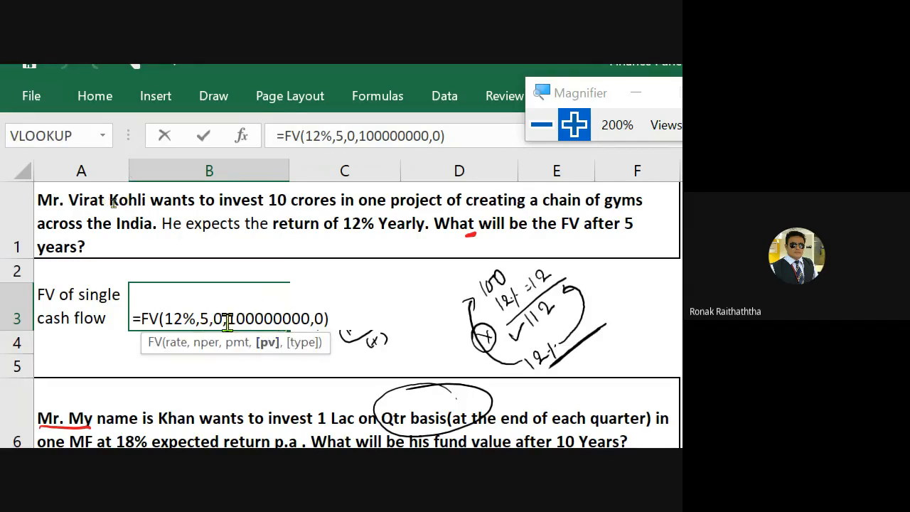
left_click(230, 320)
type("-")
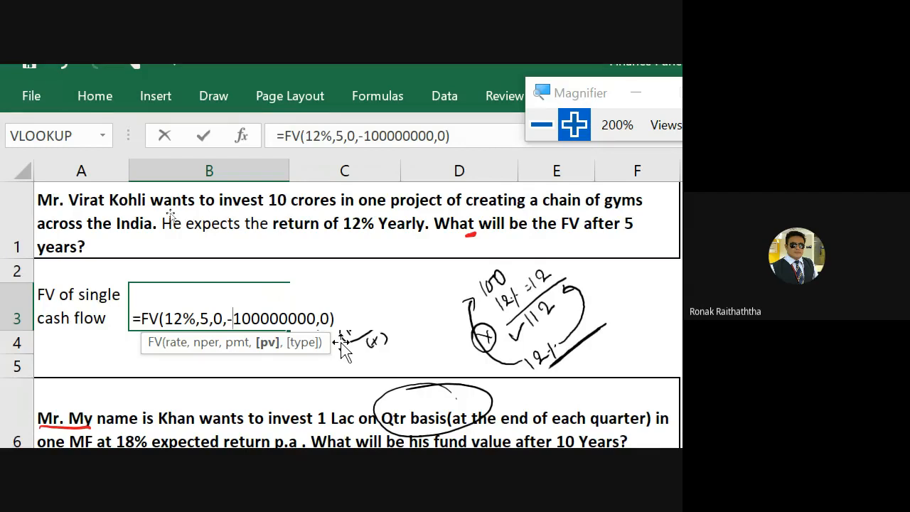
key("Return")
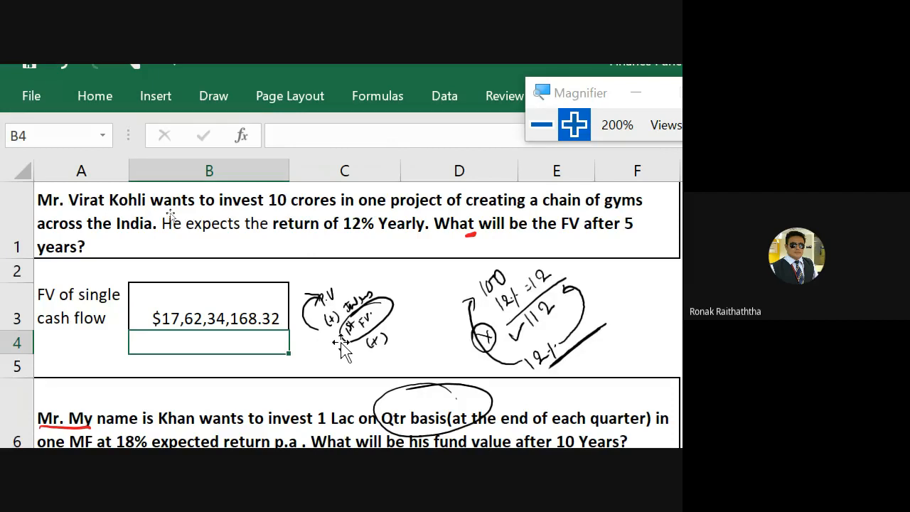
Review the arguments of the finished FV formula in B3, leaving it unedited
key("Up")
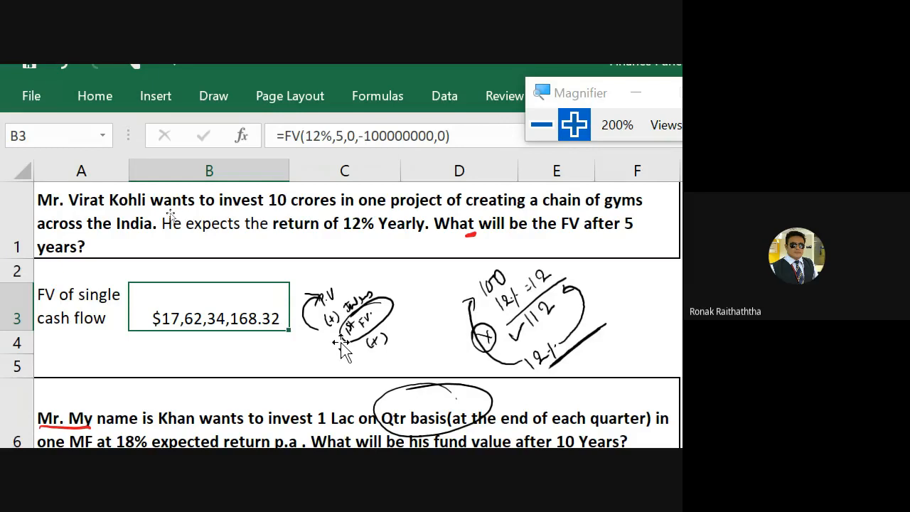
key("F2")
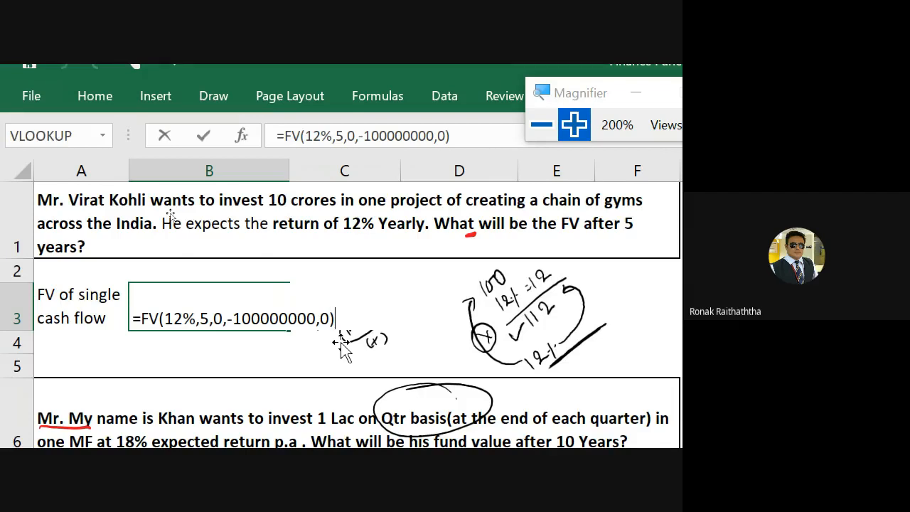
key("Return")
key("Return")
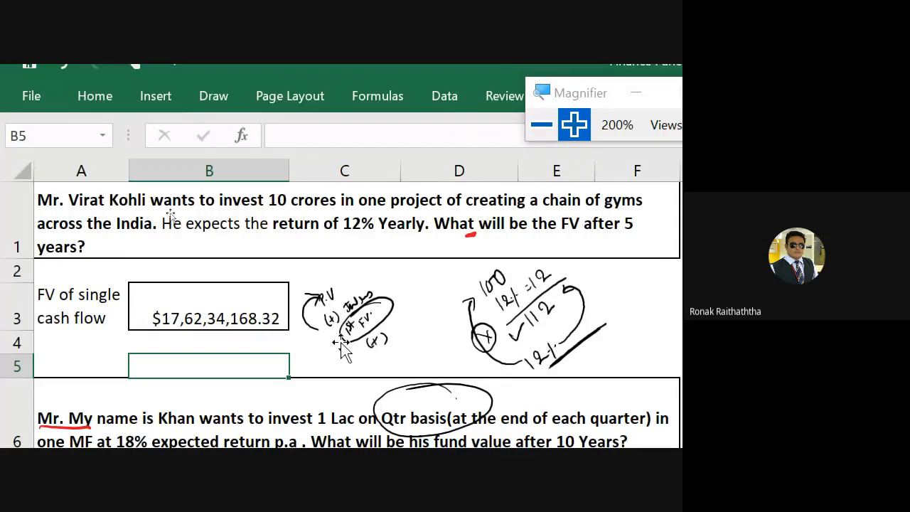
Switch to the Google Meet call, read the students' replies in the class chat, and return to the Excel workbook
scroll(170, 215, "down", 3)
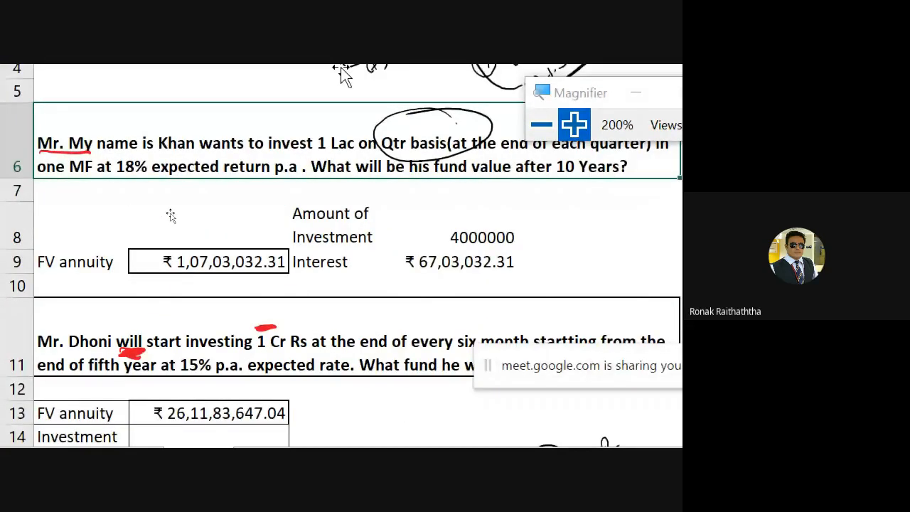
key("alt+Tab")
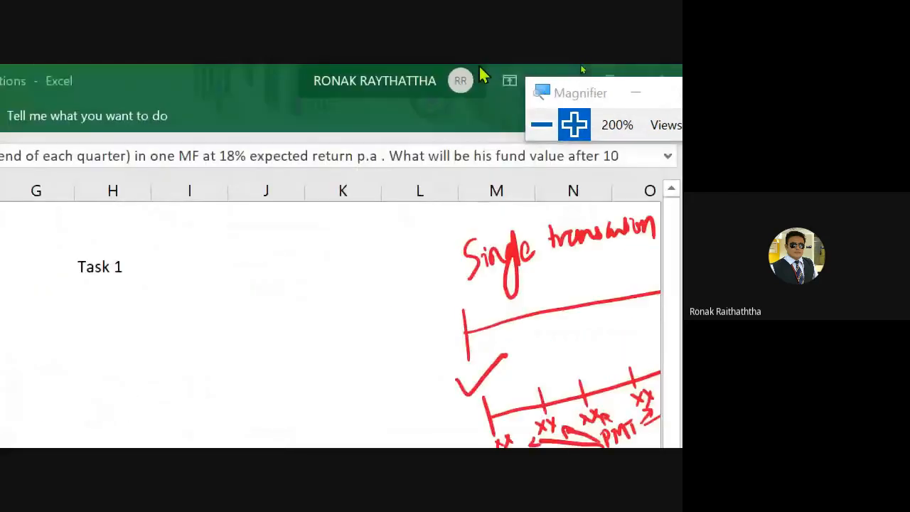
key("alt+Tab")
key("alt+Tab")
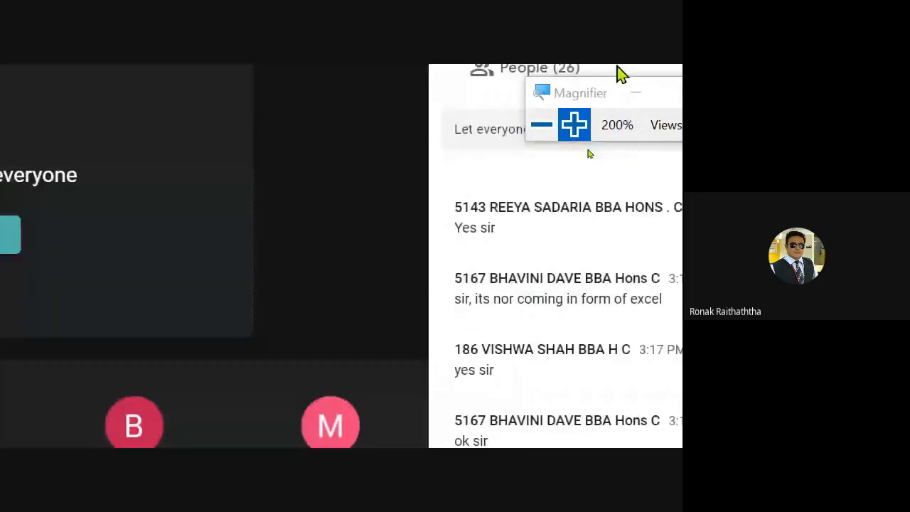
scroll(438, 309, "up", 2)
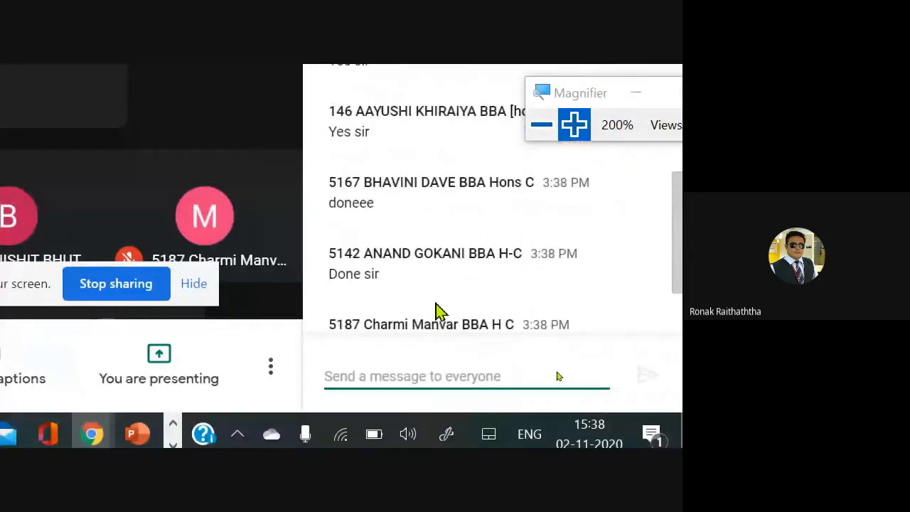
scroll(438, 309, "down", 2)
scroll(438, 308, "down", 1)
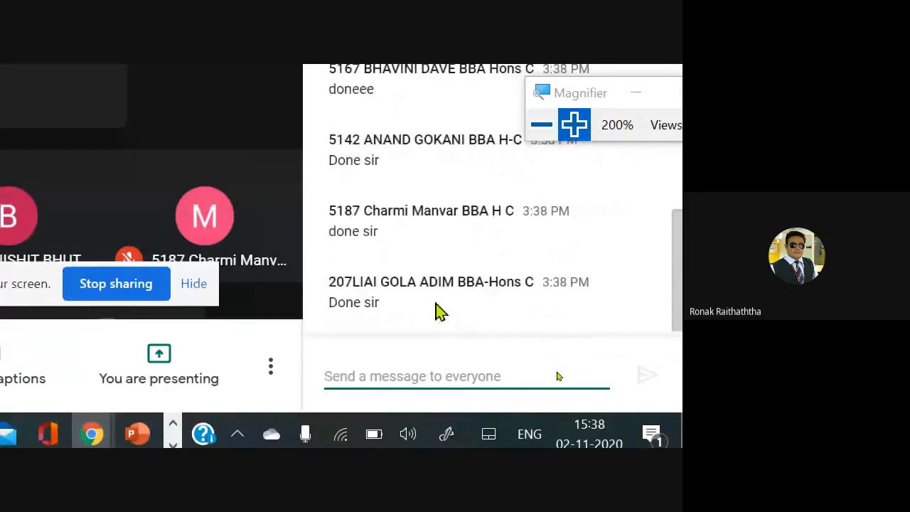
scroll(438, 309, "up", 5)
scroll(438, 311, "down", 1)
scroll(438, 310, "up", 1)
scroll(438, 311, "up", 1)
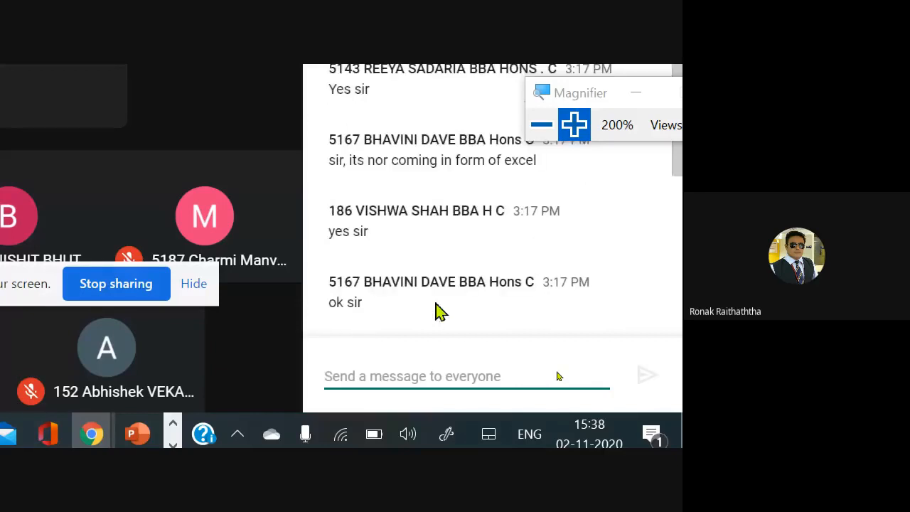
scroll(438, 311, "down", 1)
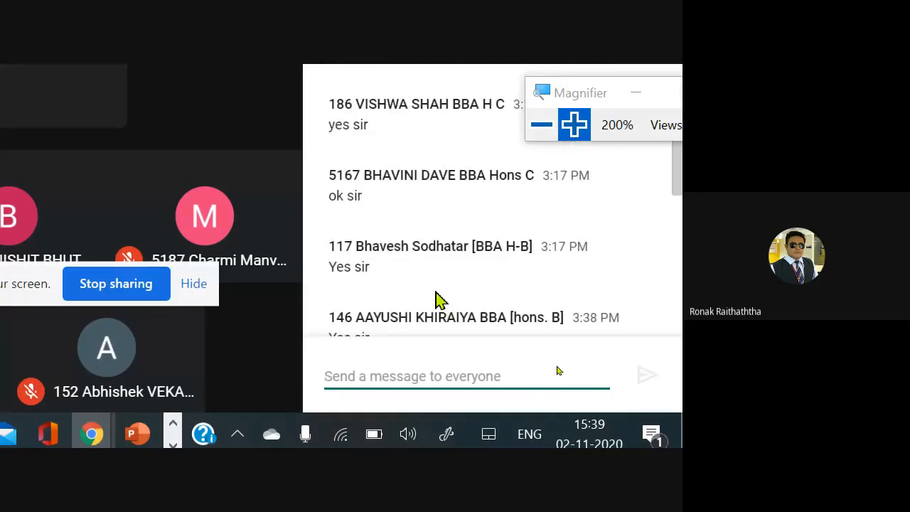
scroll(438, 301, "down", 1)
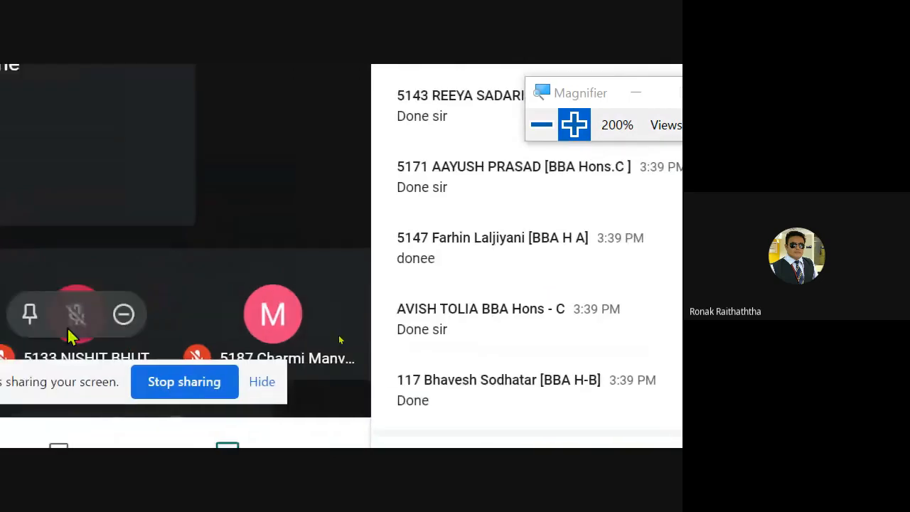
key("alt+Tab")
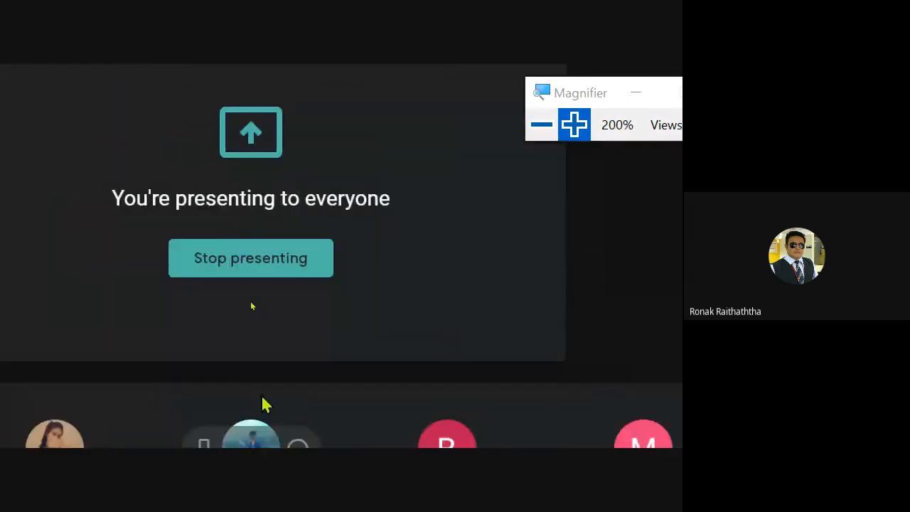
key("alt+Tab")
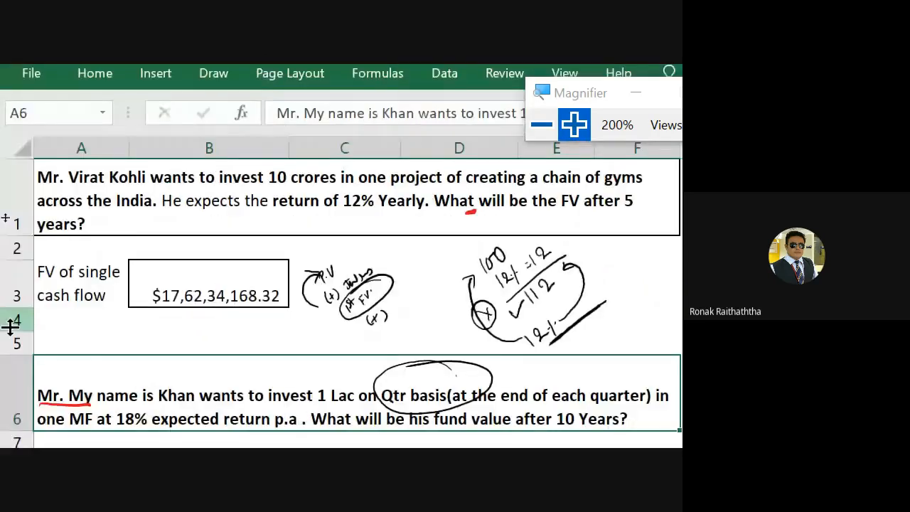
Clear the quarterly investment answers: the FV annuity in B9, the amount of investment in D8 and the interest in D9
scroll(87, 359, "down", 1)
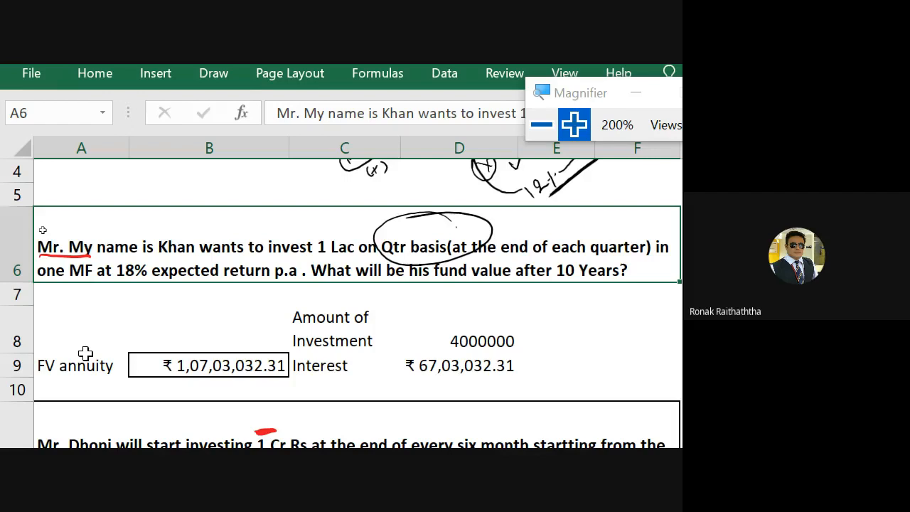
double_click(195, 369)
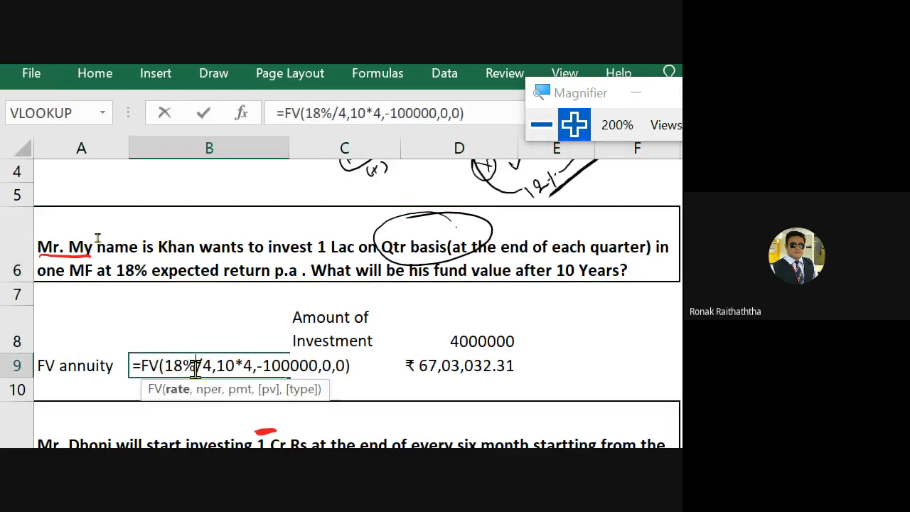
key("Escape")
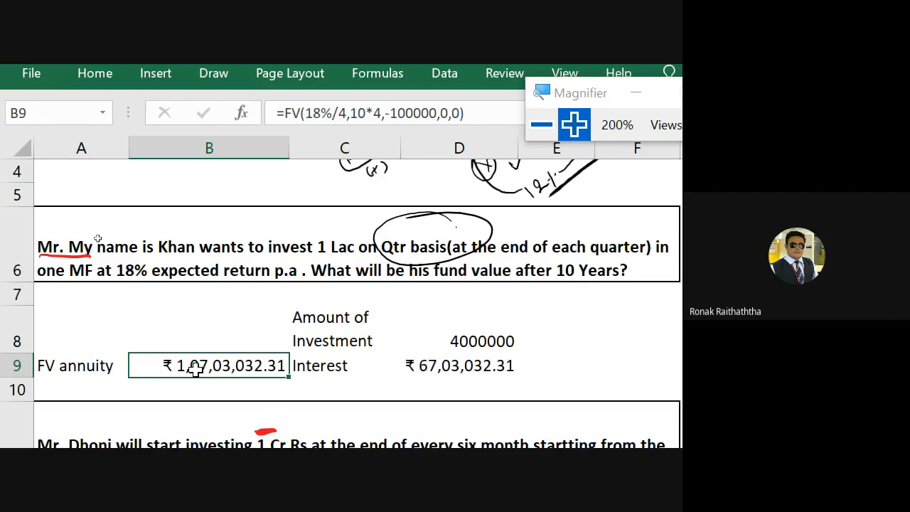
key("Delete")
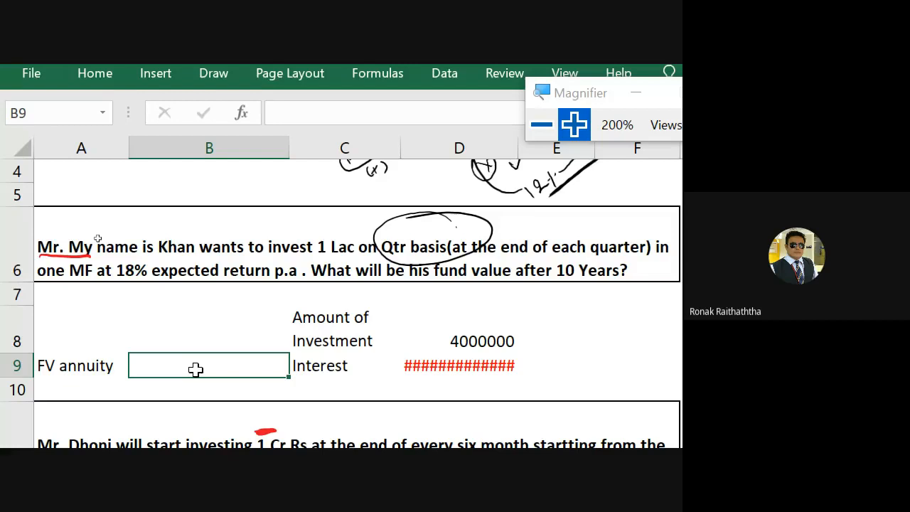
left_click(503, 321)
key("Delete")
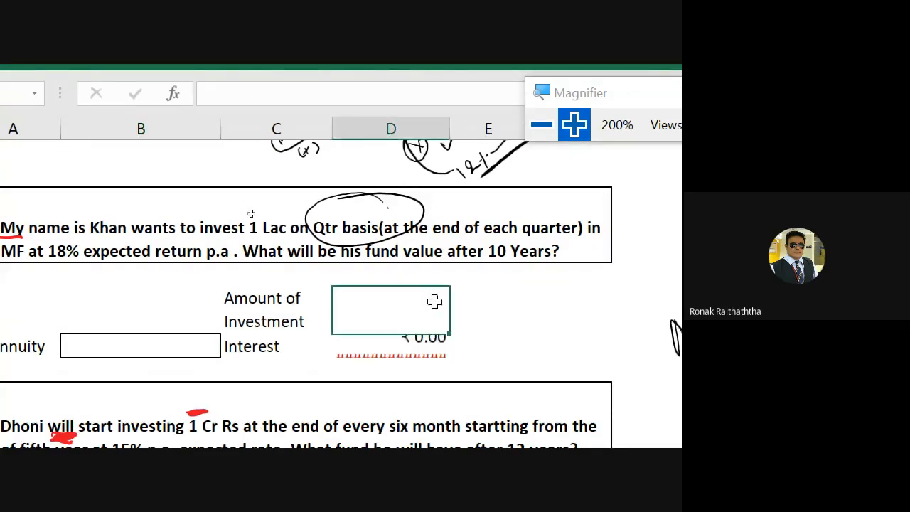
left_click(413, 348)
key("Delete")
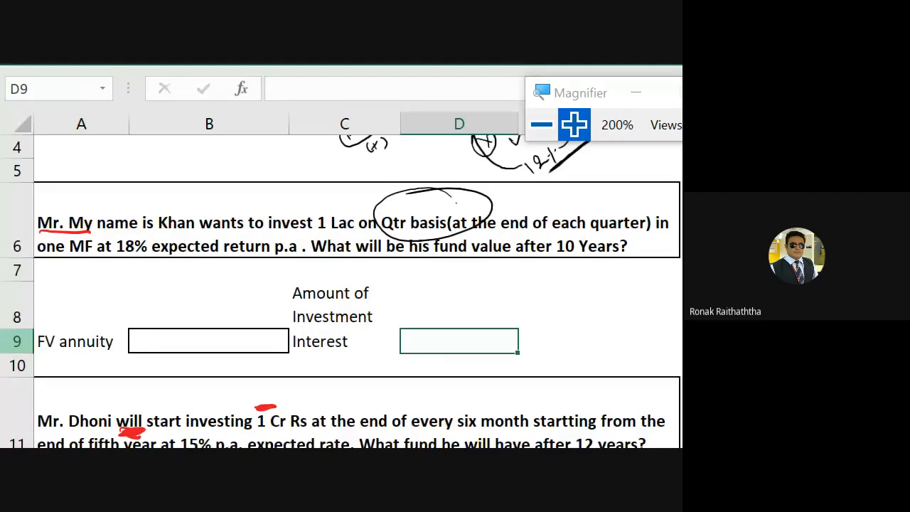
Start an FV formula in B9 for the quarterly investment, with 18%/4 as the rate
type("=")
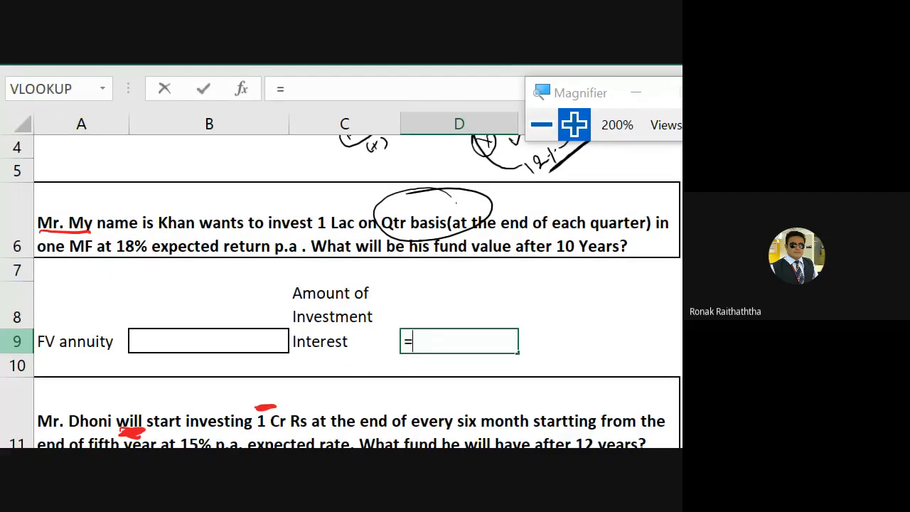
key("Escape")
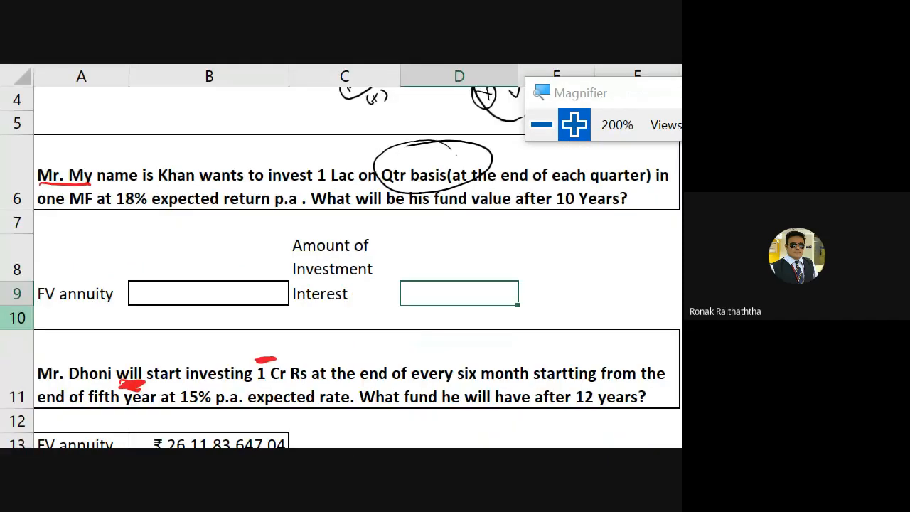
left_click(178, 342)
type("=")
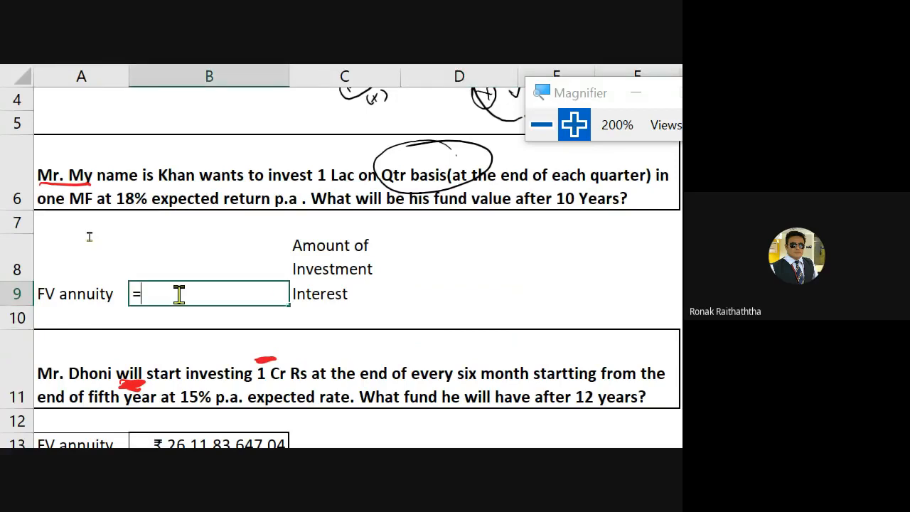
type("fv")
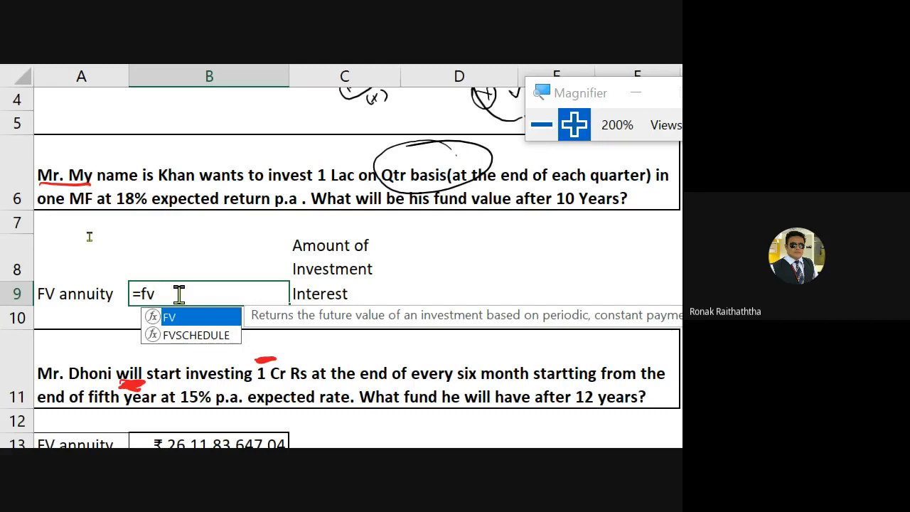
type("(")
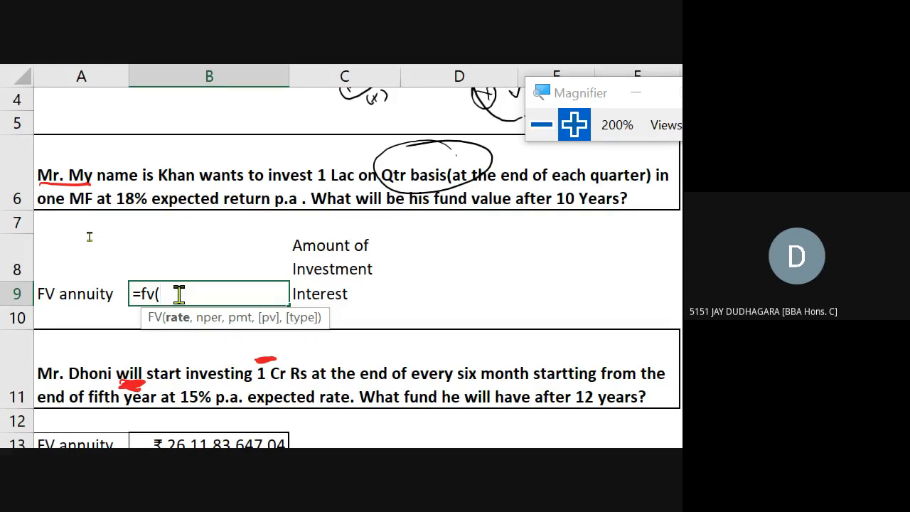
type("18%")
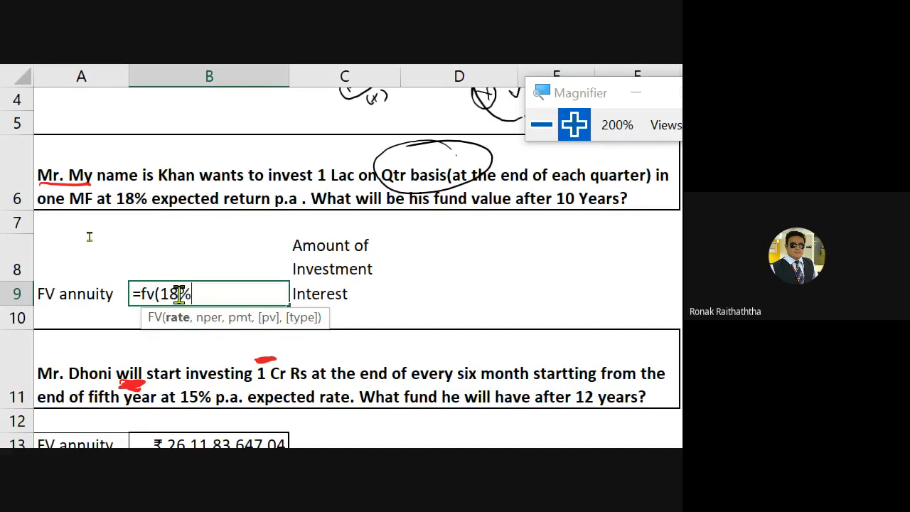
type("/4")
type(",")
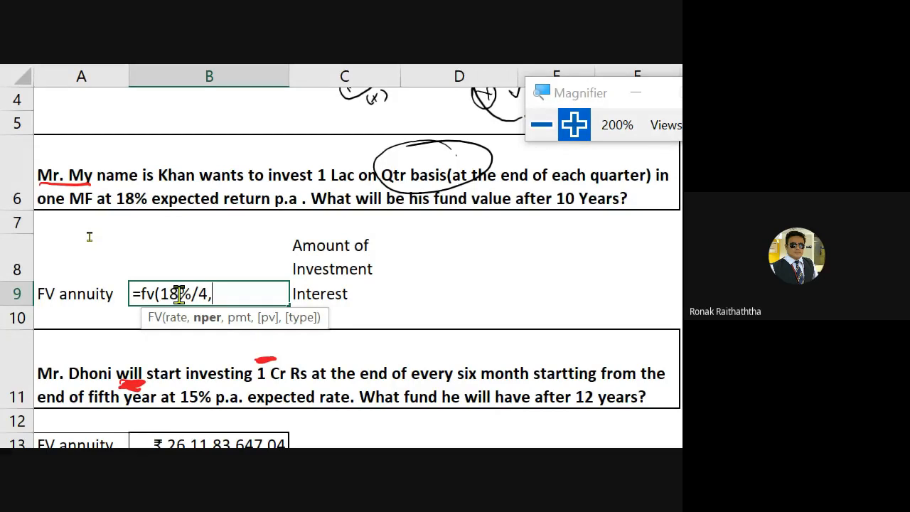
Complete B9's FV formula with 10*4 periods, a payment of 100000, present value 0 and end-of-period type 0
type("10*4")
type(",")
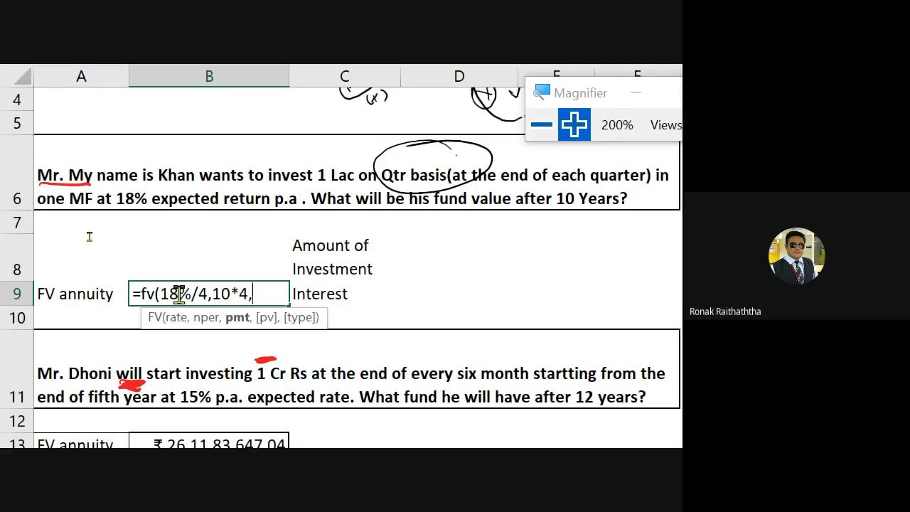
type("100000,")
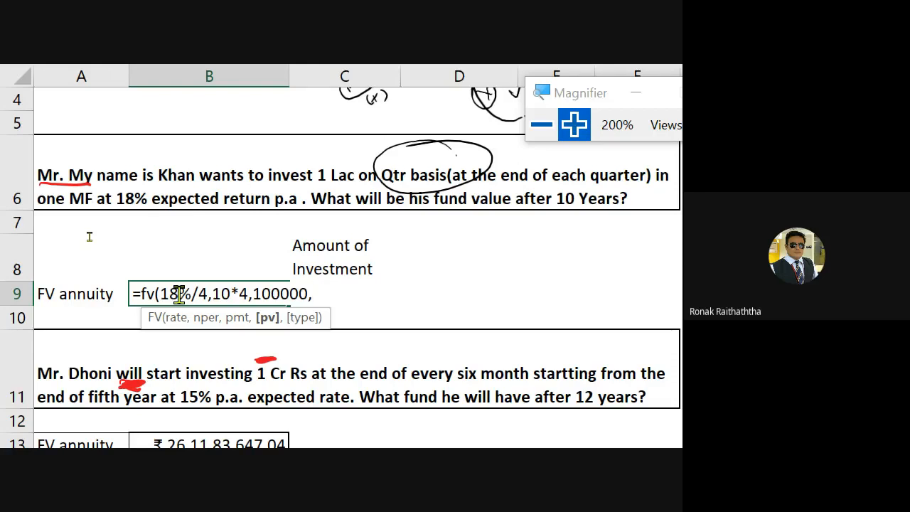
type("0,")
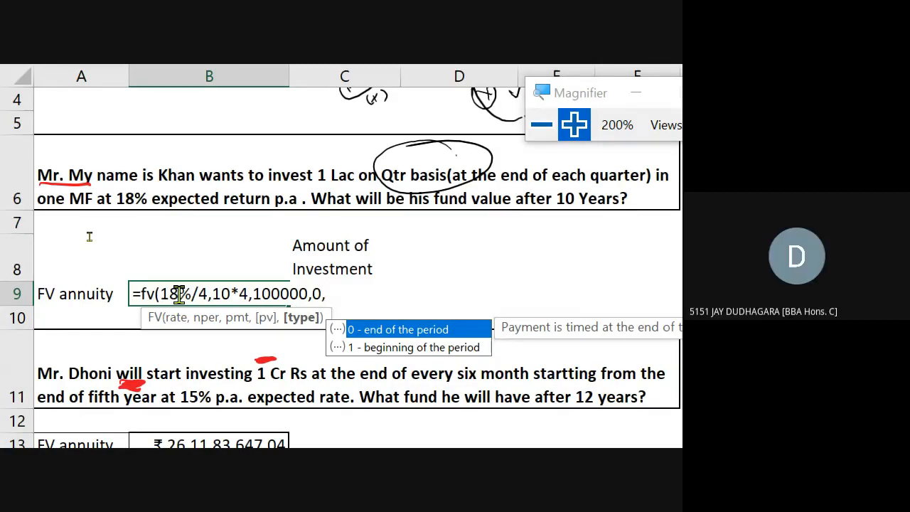
type("0")
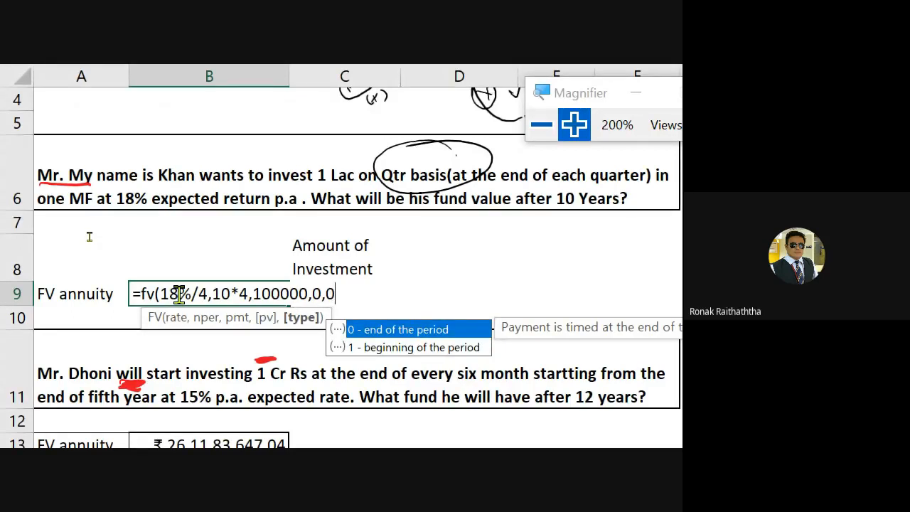
type(")")
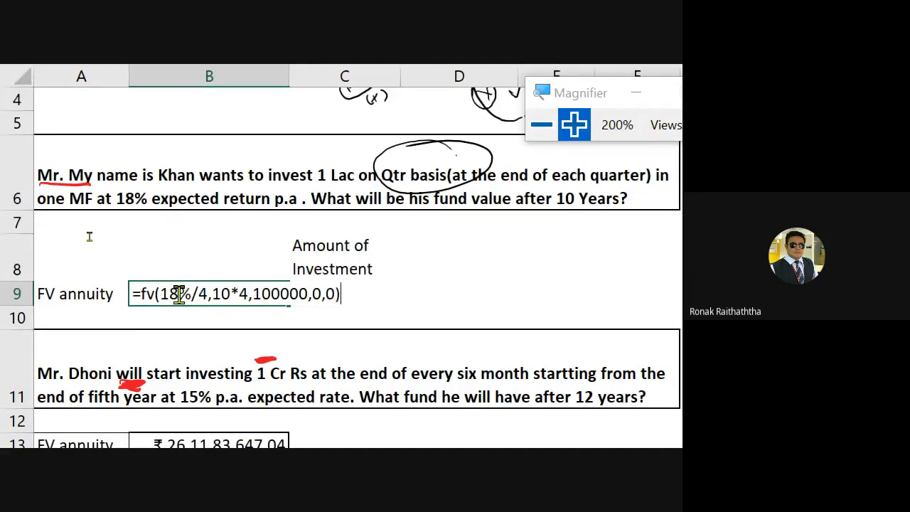
key("Return")
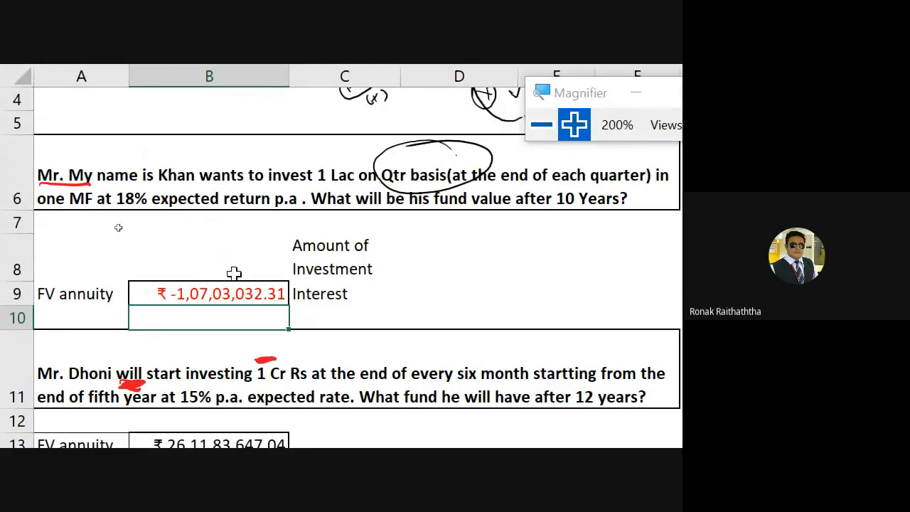
Make the payment in B9's FV formula negative, as -100000
left_click(421, 301)
left_click(158, 297)
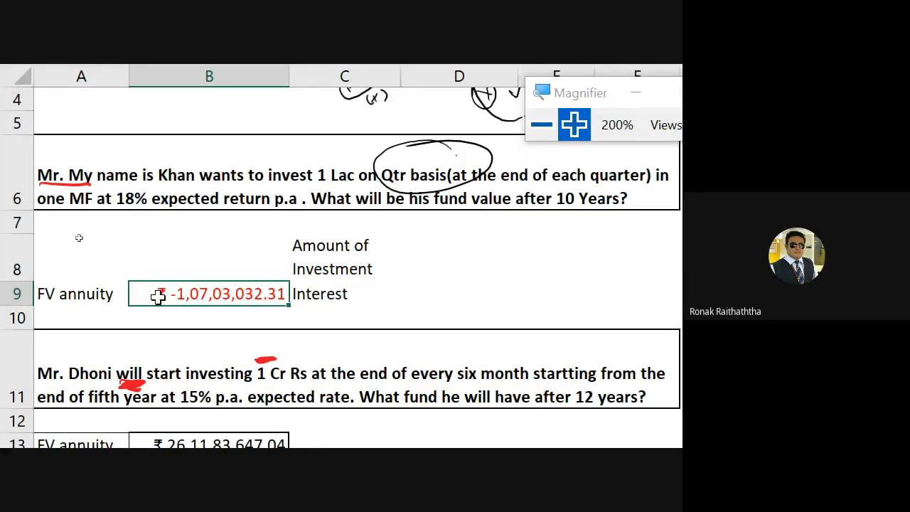
double_click(158, 297)
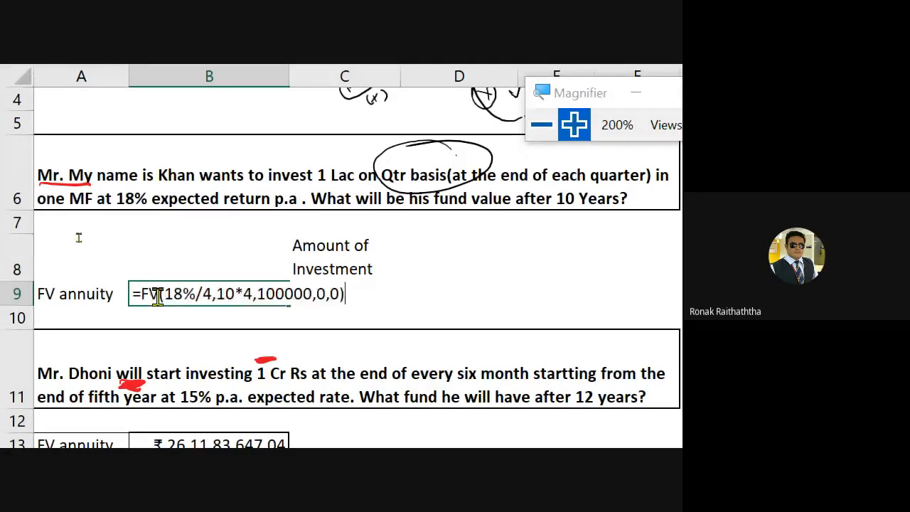
left_click(258, 293)
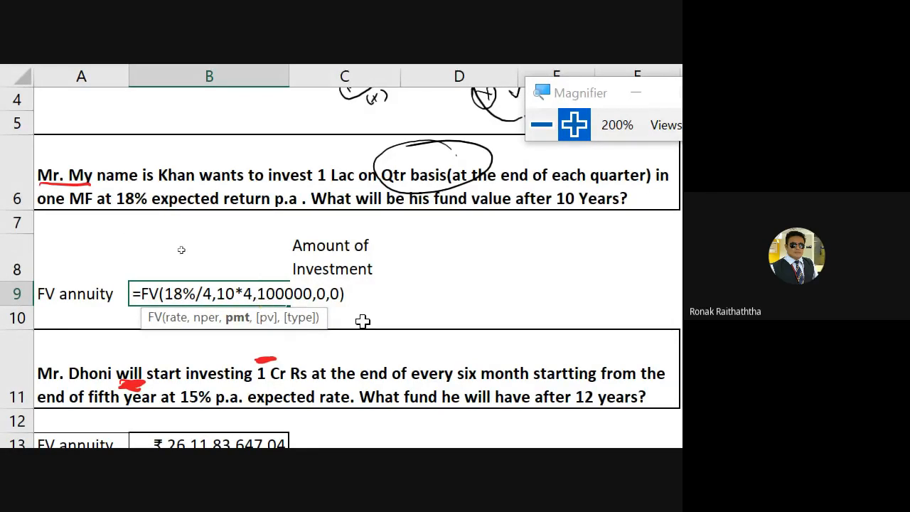
type("-")
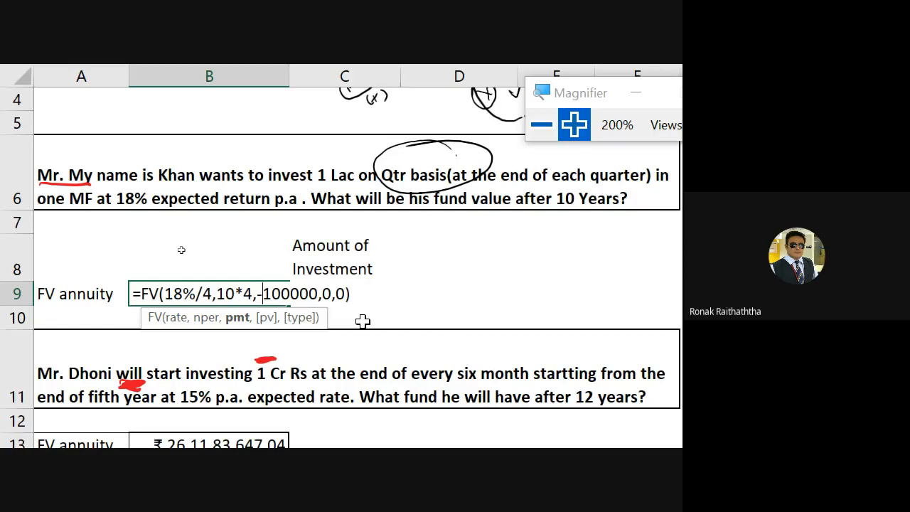
key("Return")
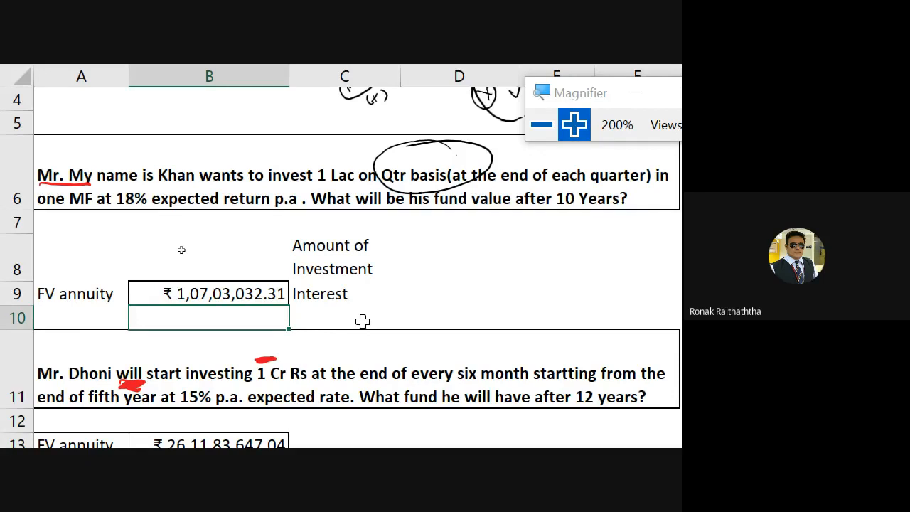
Clear the FV annuity answer in B13 of the six-monthly investment task
key("Down")
key("Down")
key("Down")
key("Up")
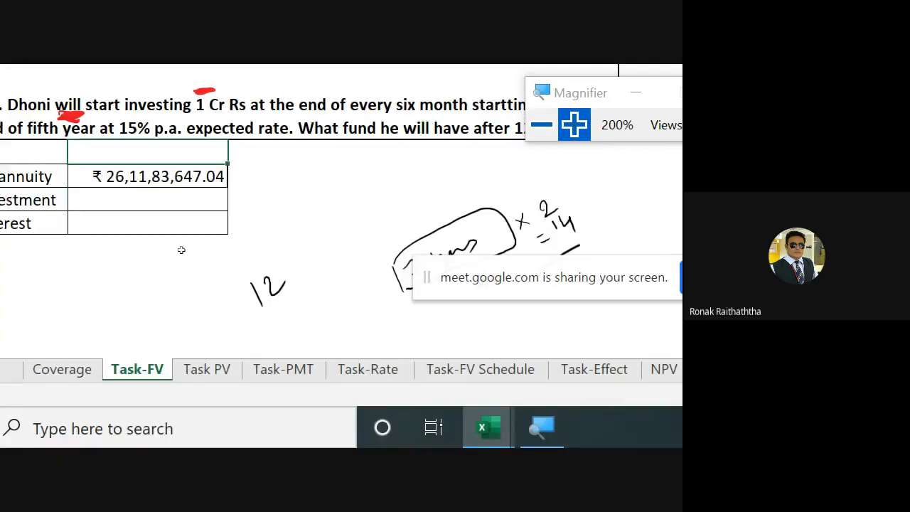
key("Up")
key("Up")
key("Left")
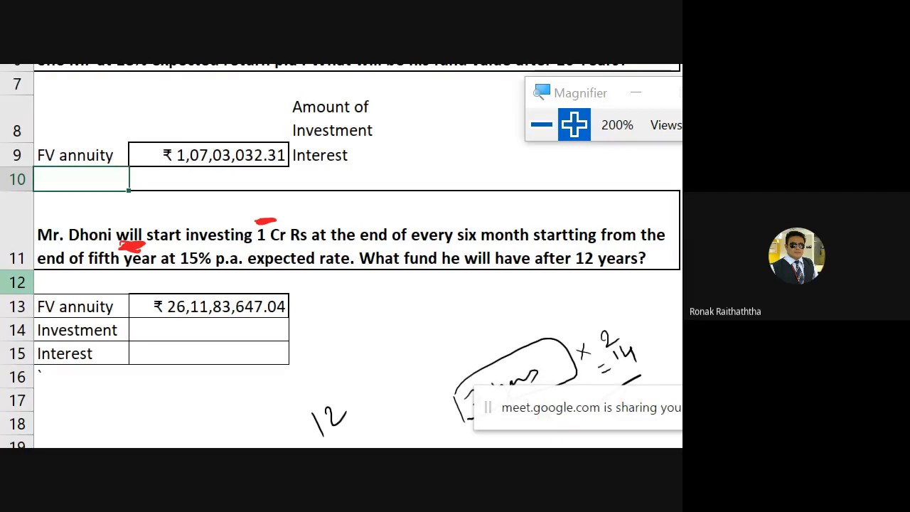
left_click(167, 311)
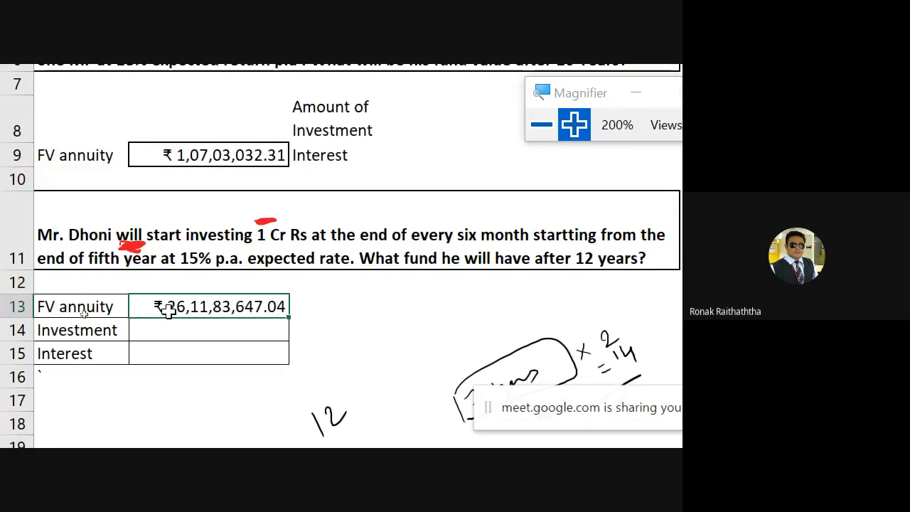
key("Delete")
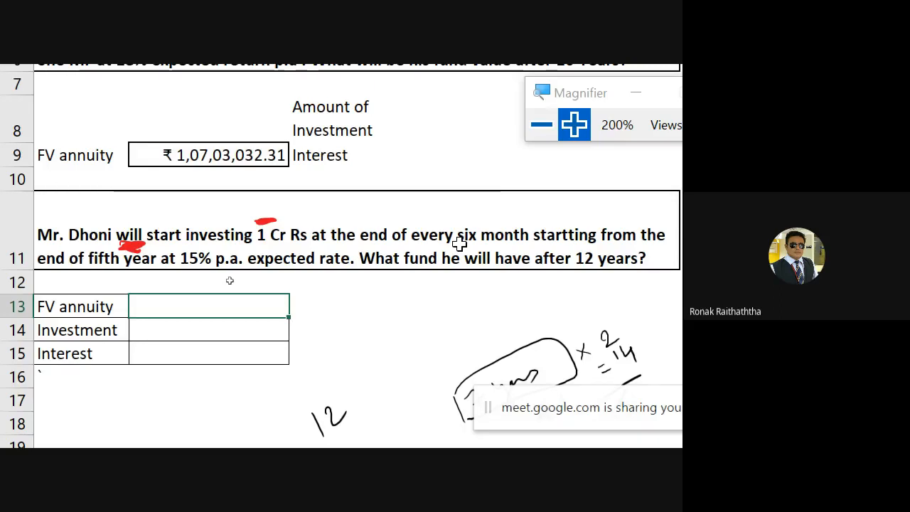
Switch to the Google Meet call, look through the class chat, and return to the Excel workbook
key("alt+Tab")
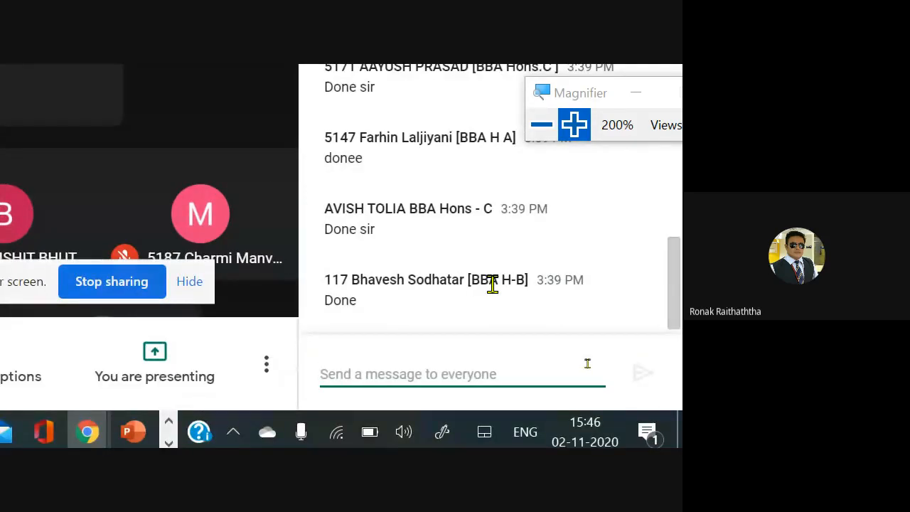
scroll(493, 283, "up", 5)
key("alt+Tab")
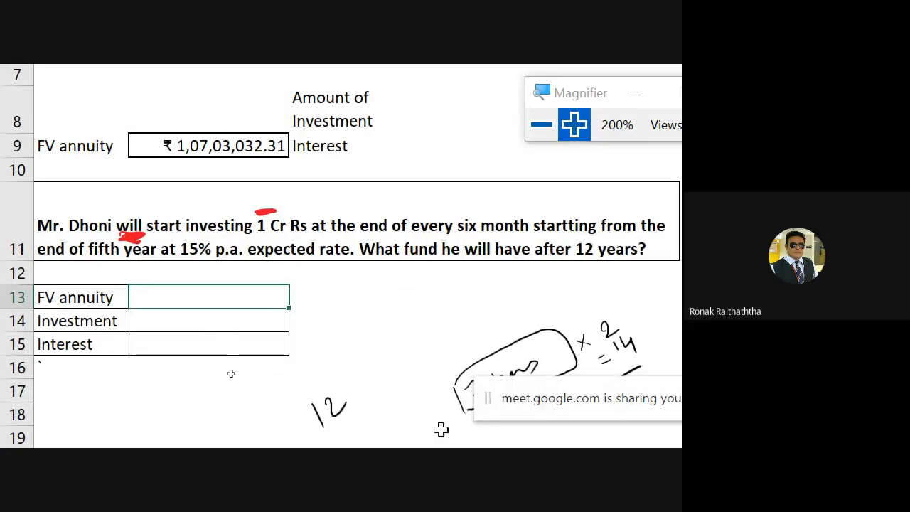
Delete the old handwritten ink notes beside and below the six-monthly investment answer table
left_click(561, 347)
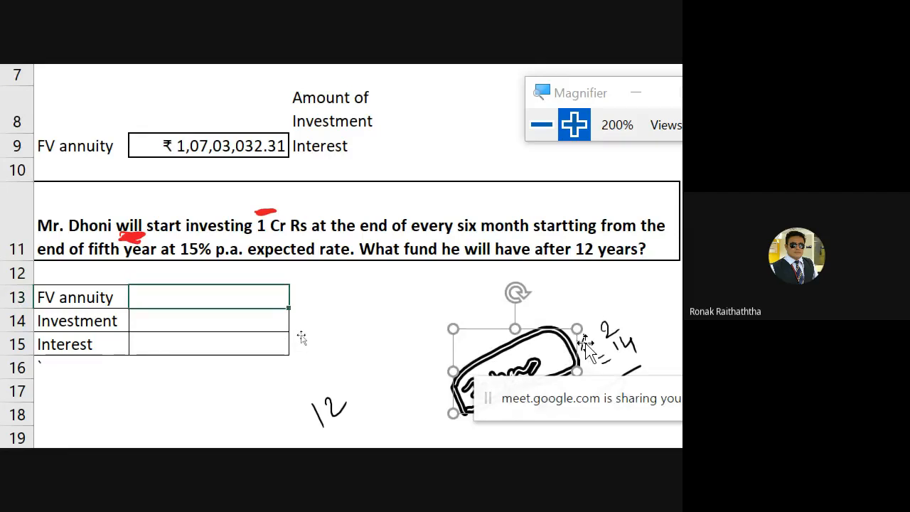
key("Delete")
key("Delete")
left_click(306, 419)
key("Delete")
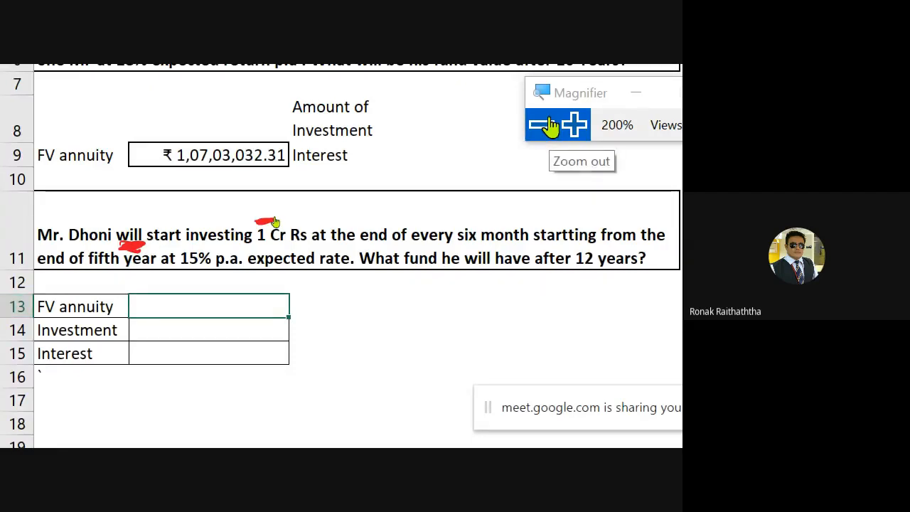
Switch to the Google Meet call, check the class chat for new student replies, and return to the Excel workbook
key("alt+Tab")
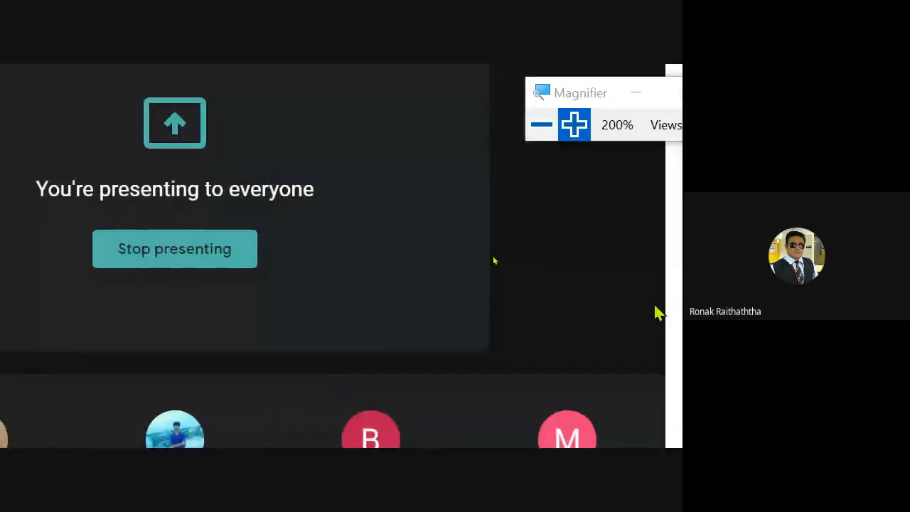
scroll(615, 294, "down", 3)
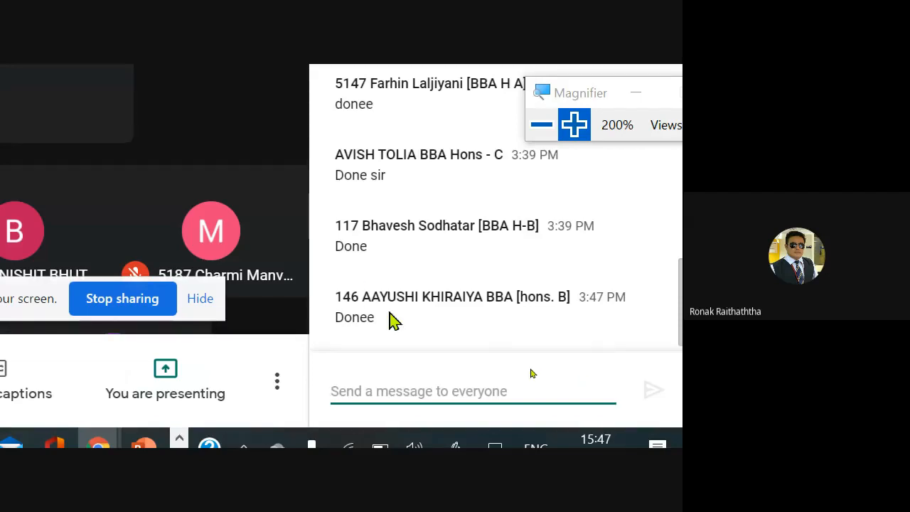
key("alt+Tab")
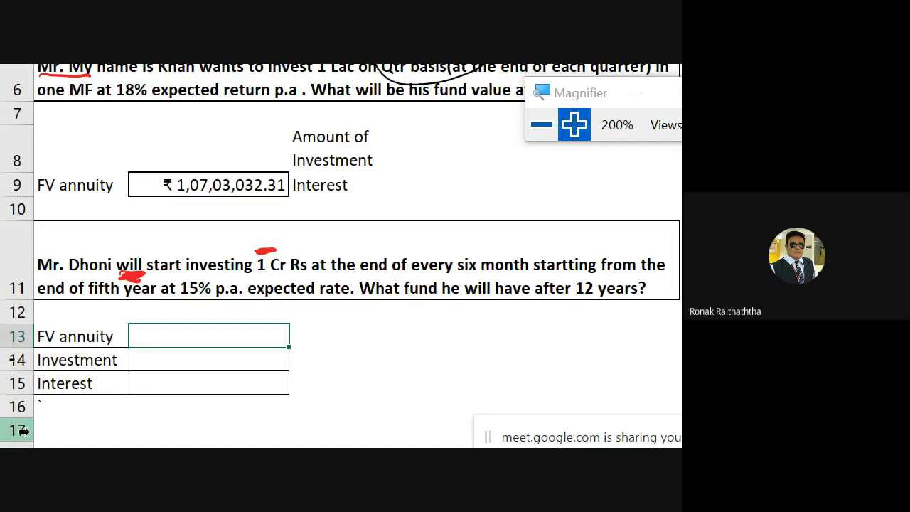
Circle "12 years?" in the six-monthly investment question in ink and handwrite 7 × 2 = 14 below it
left_click_drag(645, 278, 628, 262)
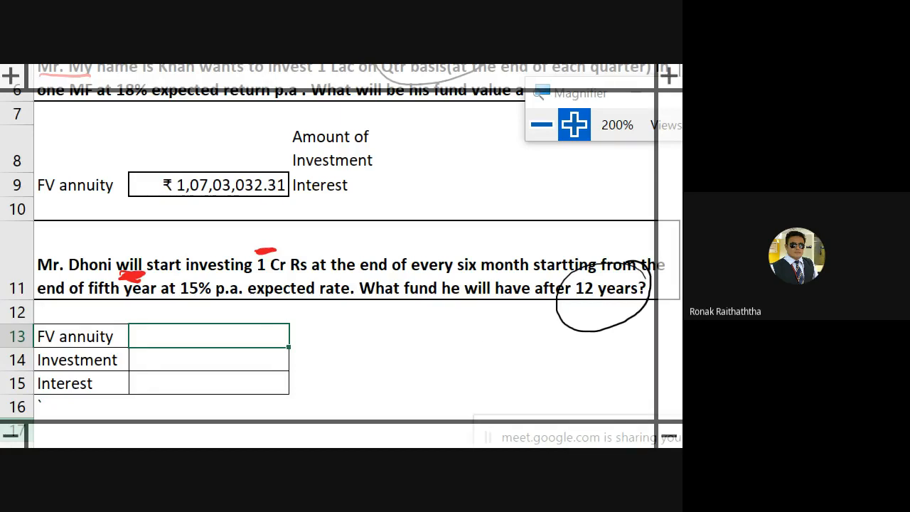
left_click_drag(483, 338, 498, 351)
mouse_move(497, 337)
left_mouse_down()
mouse_move(485, 350)
mouse_move(490, 376)
mouse_move(479, 385)
left_mouse_up()
left_click_drag(501, 364, 521, 367)
mouse_move(479, 396)
left_mouse_down()
mouse_move(550, 357)
mouse_move(524, 396)
mouse_move(541, 390)
left_mouse_up()
left_click_drag(536, 382, 536, 397)
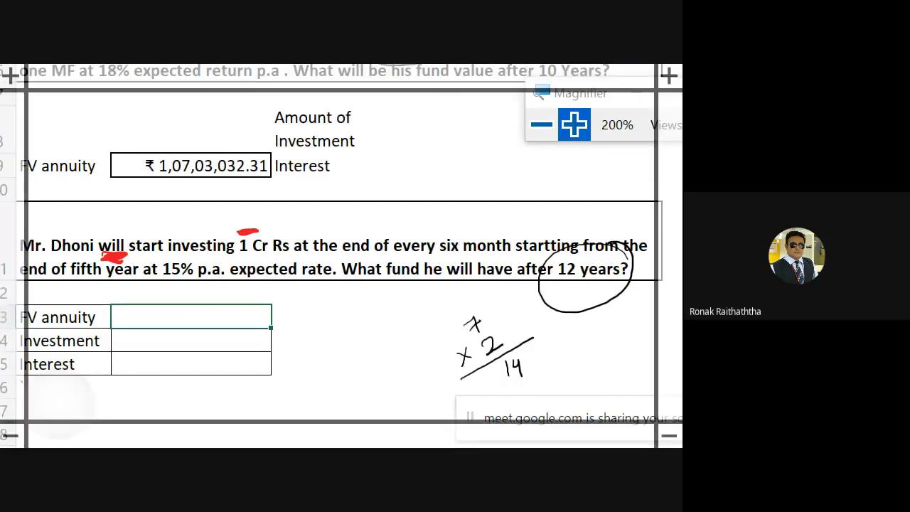
Extend the handwritten calculation below the question by adding + 1 under the 14, giving 15 periods
scroll(341, 284, "down", 1)
left_click_drag(508, 346, 516, 360)
left_click_drag(521, 349, 506, 358)
left_click_drag(530, 340, 534, 353)
mouse_move(511, 383)
left_mouse_down()
mouse_move(562, 351)
mouse_move(548, 384)
mouse_move(554, 378)
left_mouse_up()
left_click_drag(556, 358, 567, 354)
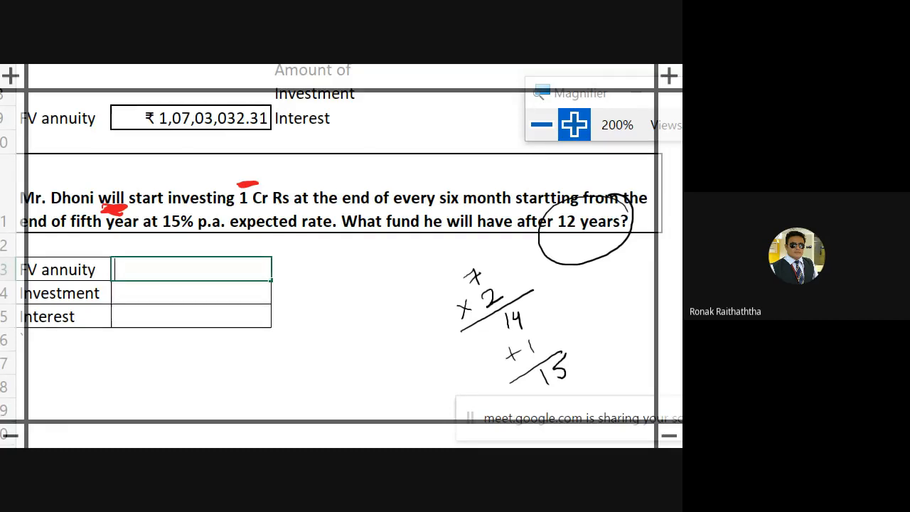
Calculate the six-monthly investment's FV annuity in B13 with the formula =fv(15%/2,15,-10000000,0,0)
type("=i")
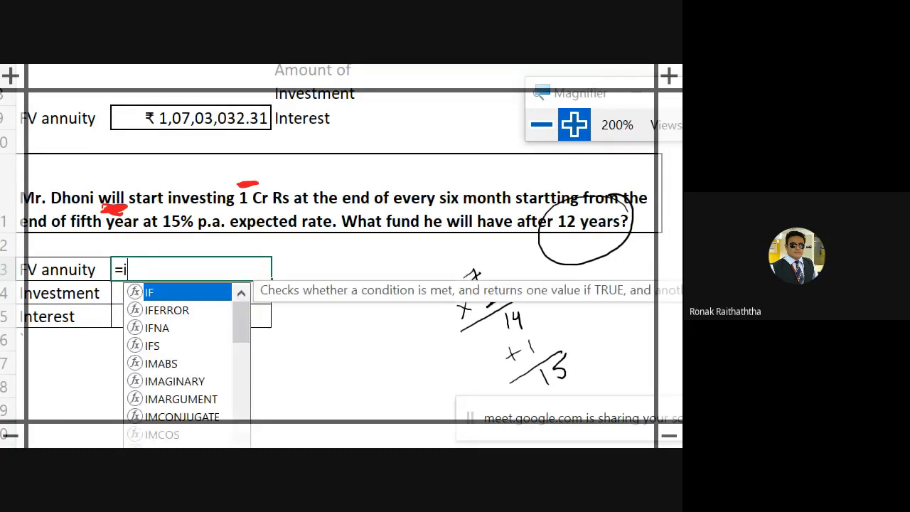
key("BackSpace")
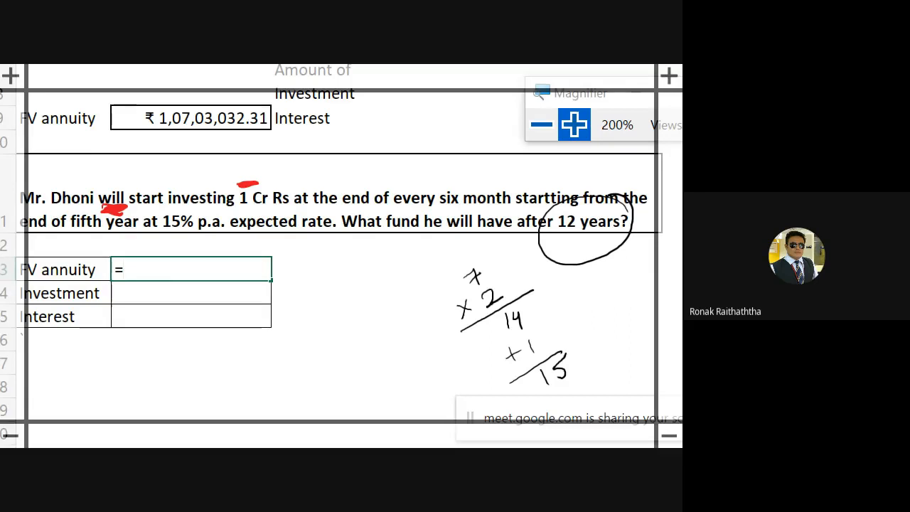
type("fv(")
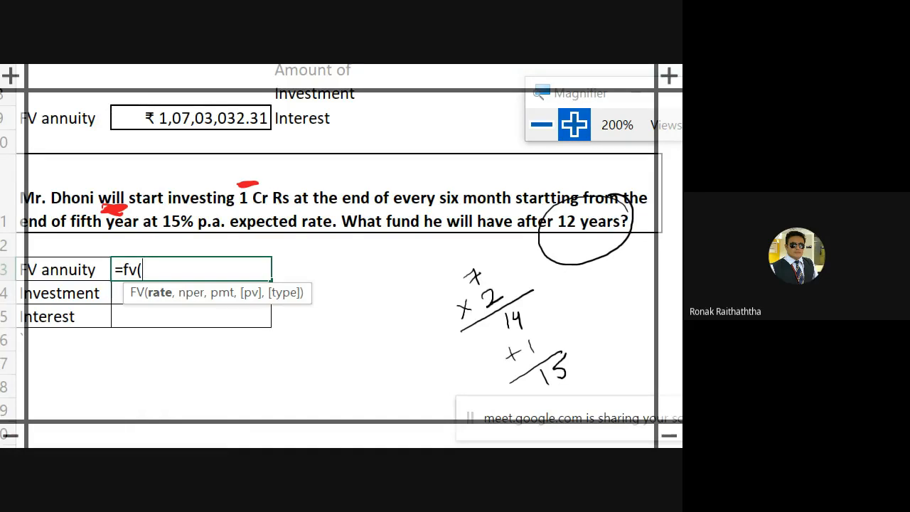
type("15%")
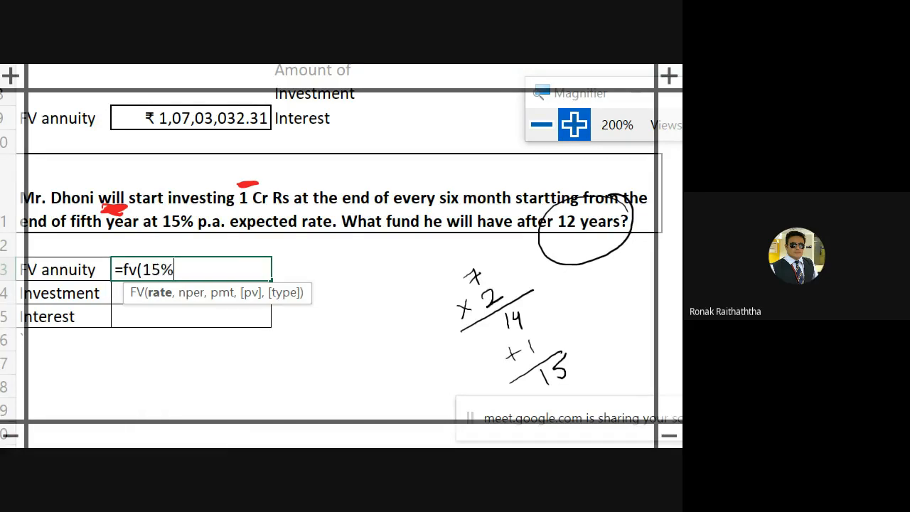
type("/")
type("2,")
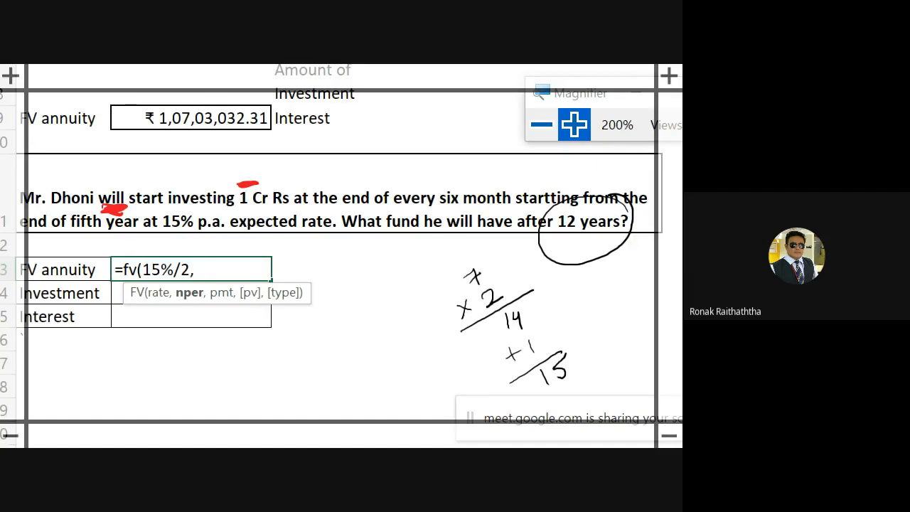
type("15,")
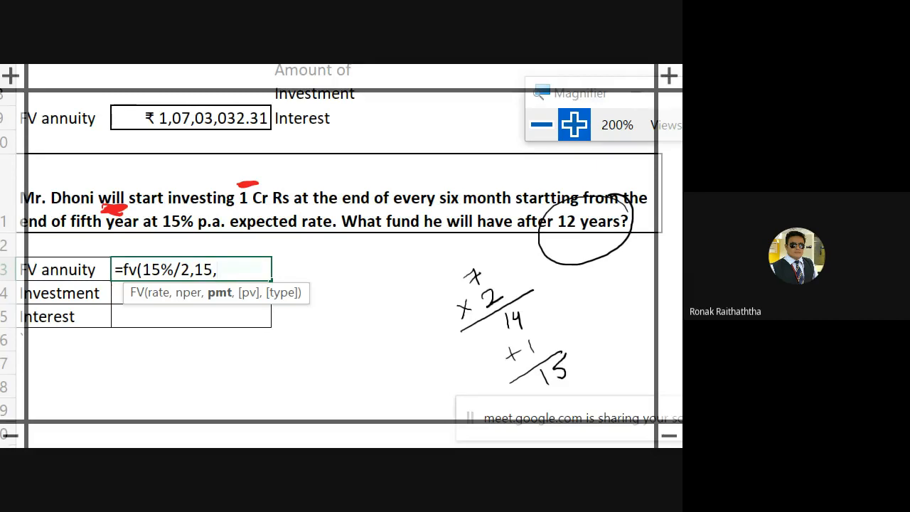
type("-10000000")
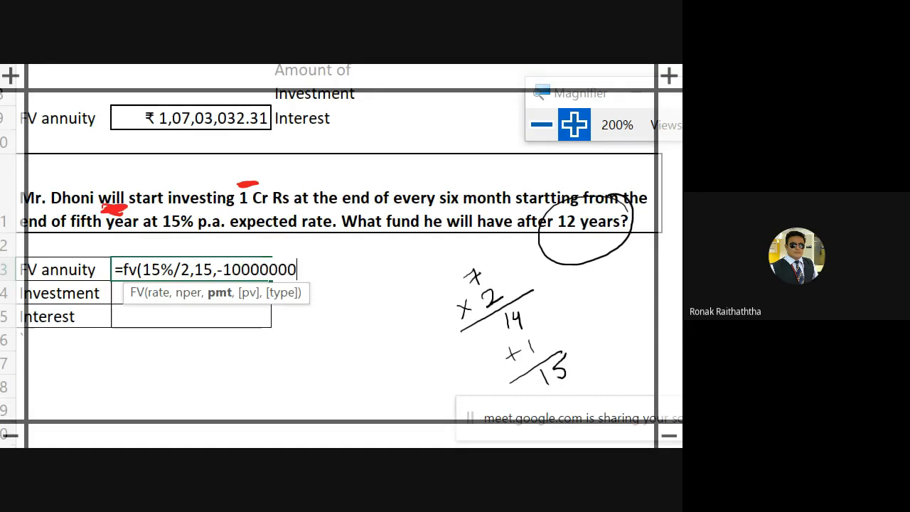
type(",")
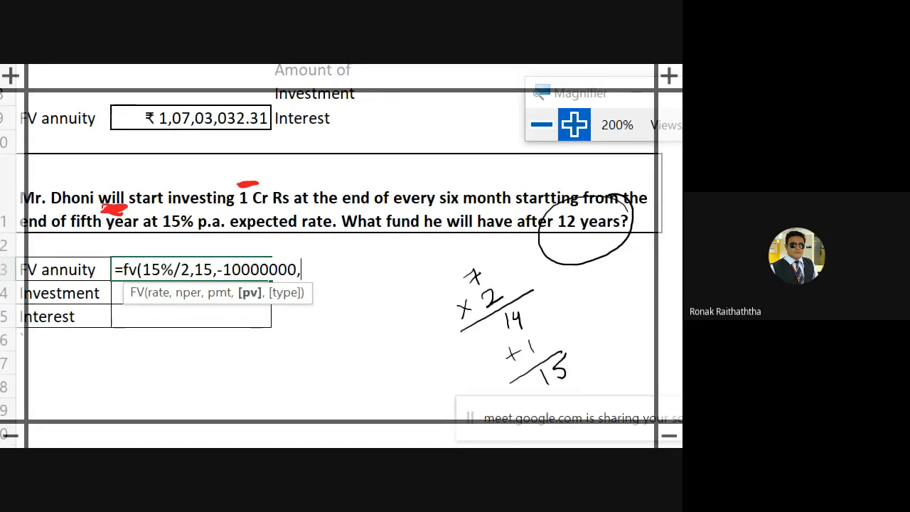
type("0,")
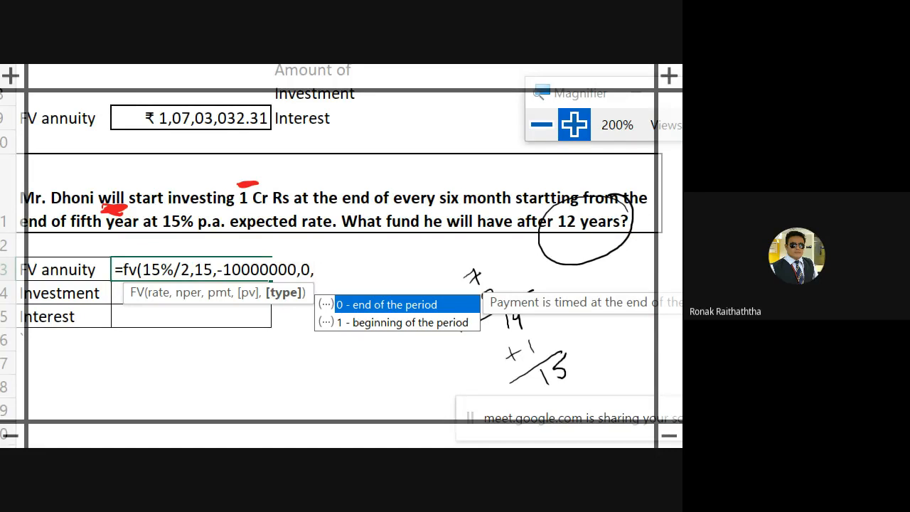
type("0")
type(")")
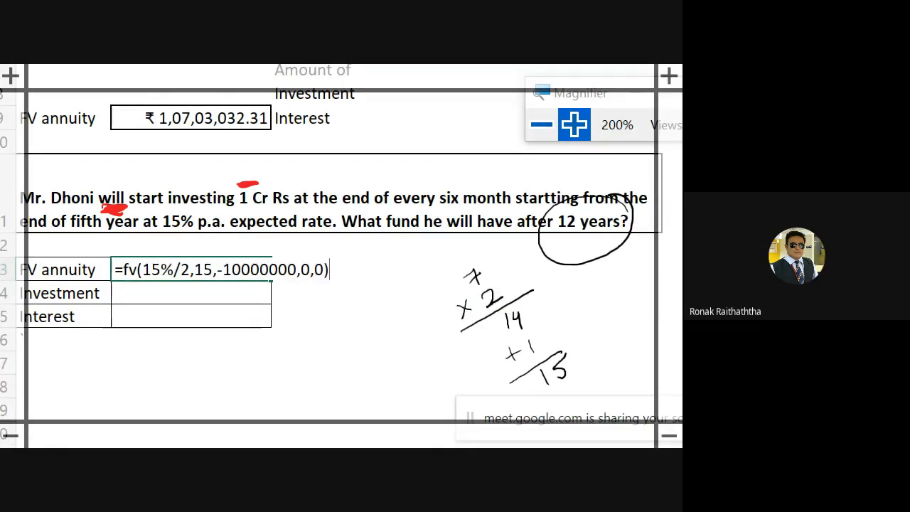
key("Return")
key("Up")
key("Left")
key("Right")
key("Left")
key("Right")
Enter 150000000 as the Investment amount in B14 of the six-monthly investment answer table
key("Down")
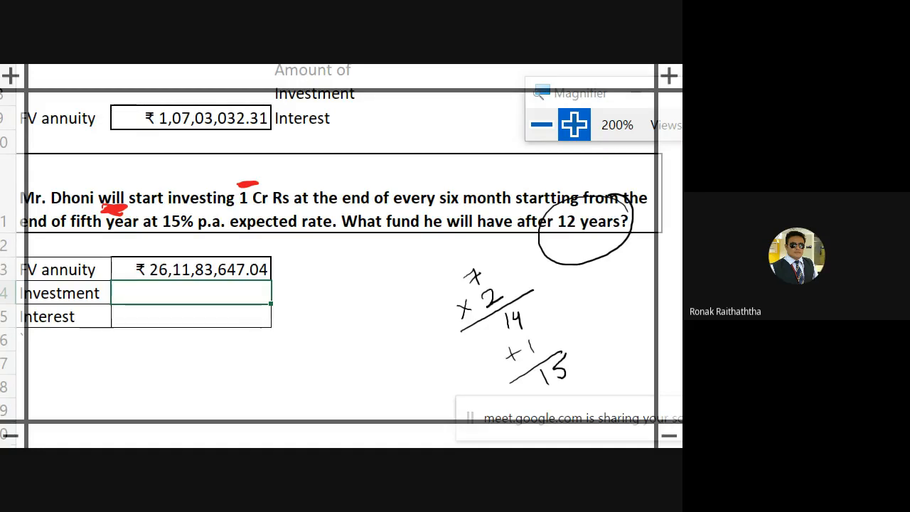
type("15")
type("00")
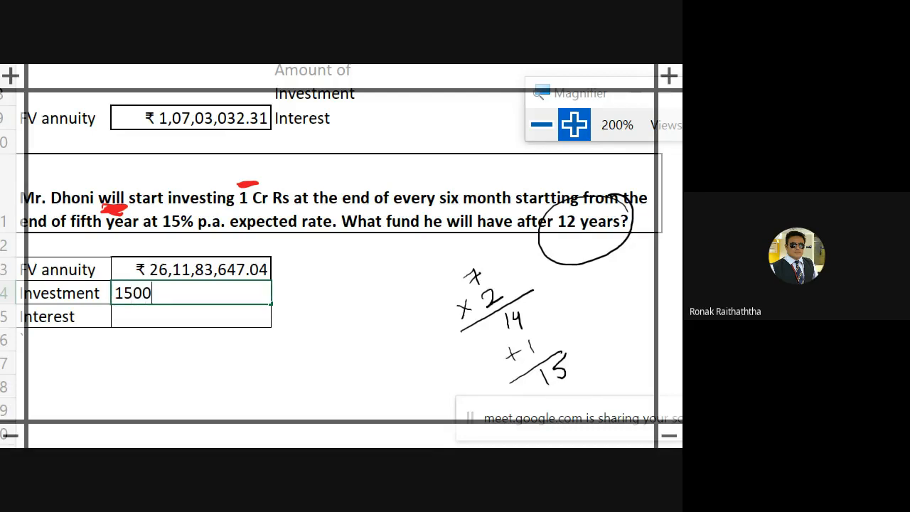
type("00000")
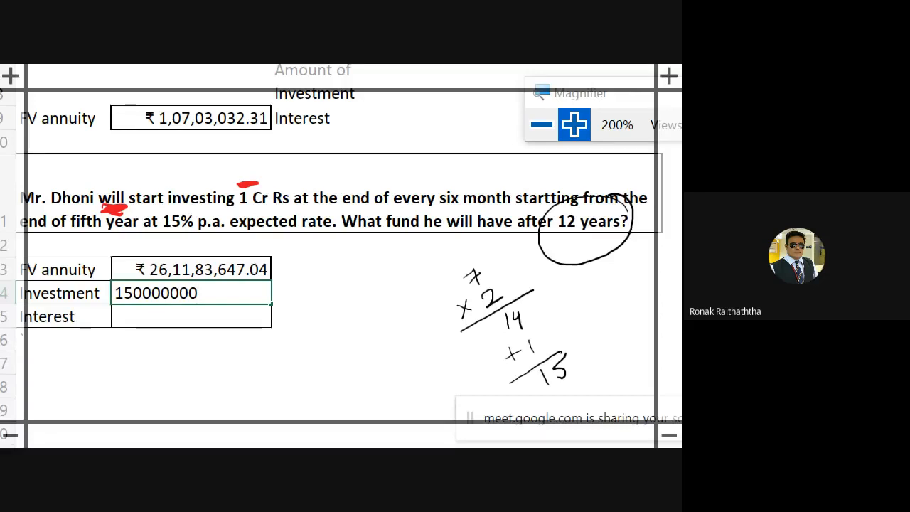
key("Return")
Calculate the Interest in B15 as the FV annuity minus the investment, using =B13-B14
type("=")
key("Up")
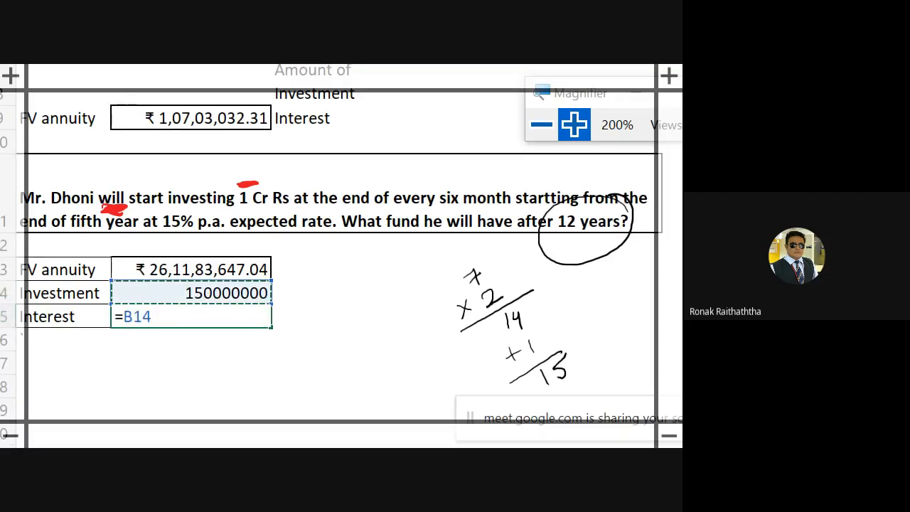
key("Up")
type("-")
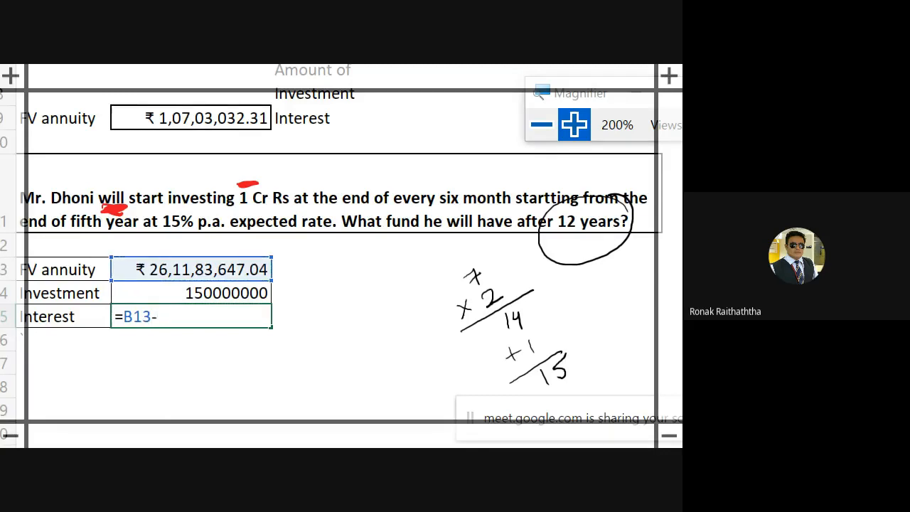
key("Up")
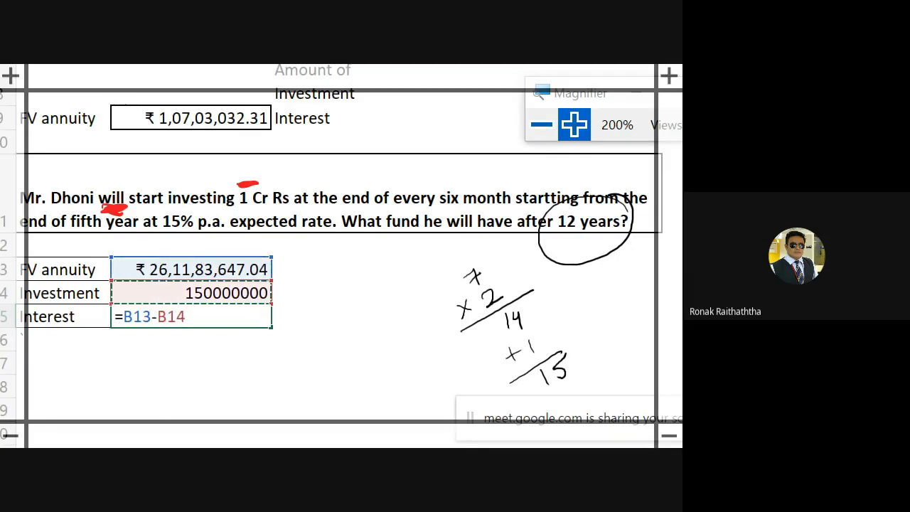
key("Return")
key("Up")
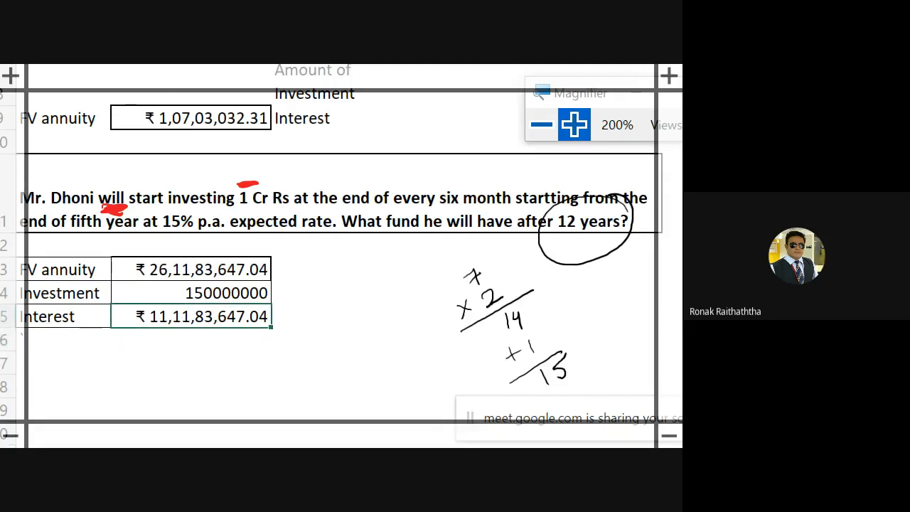